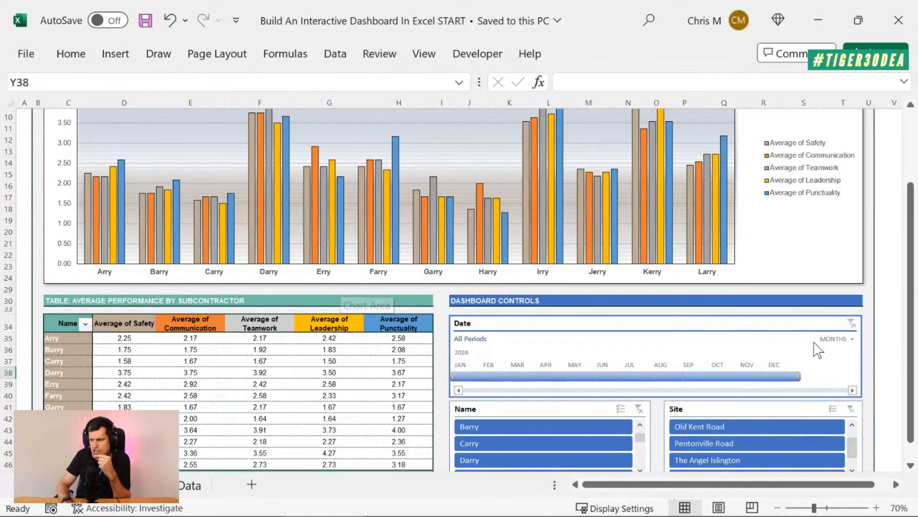
Filter the dashboard to the second subcontractor in the Name slicer and to Old Kent Road in the Site slicer
{"action": "scroll", "coordinate": [884, 334], "scroll_direction": "up", "scroll_amount": 3}
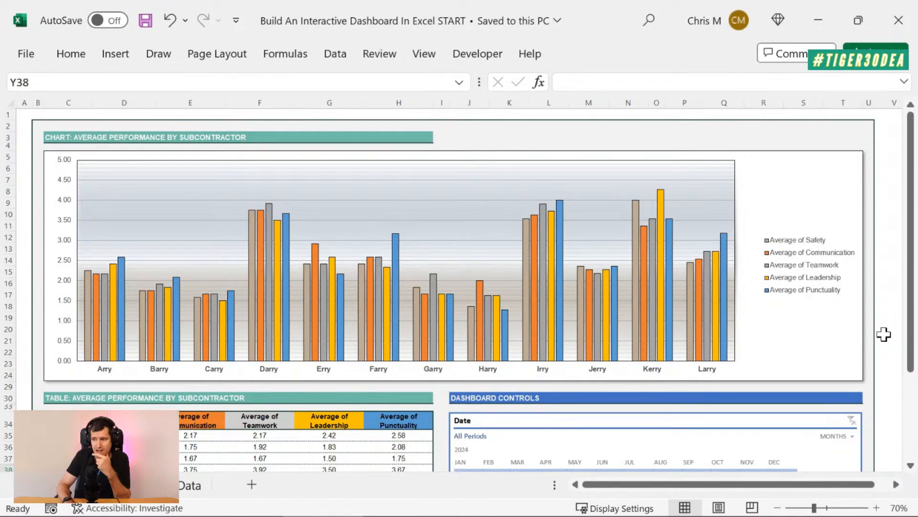
{"action": "scroll", "coordinate": [884, 334], "scroll_direction": "down", "scroll_amount": 3}
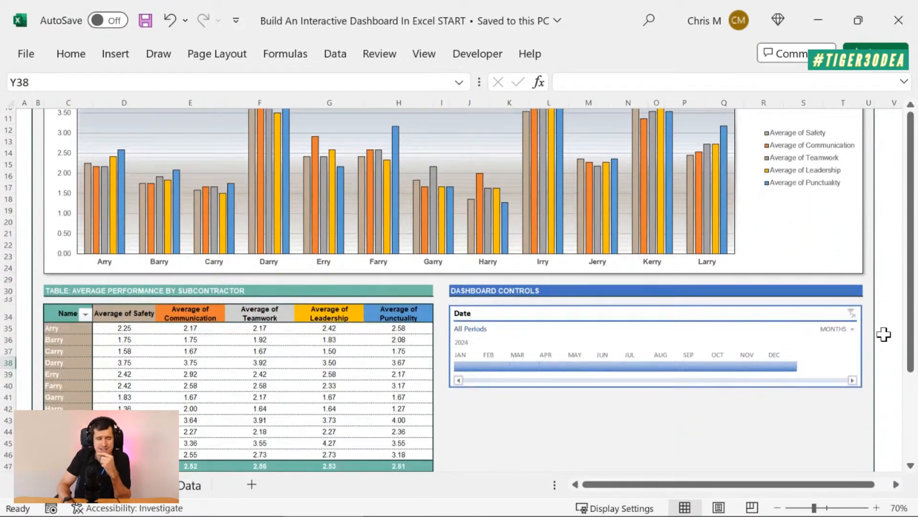
{"action": "scroll", "coordinate": [884, 334], "scroll_direction": "down", "scroll_amount": 3}
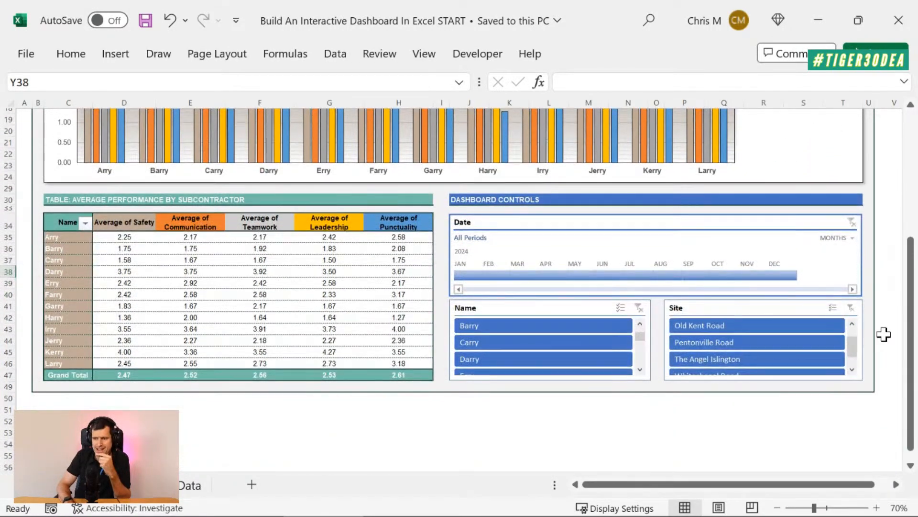
{"action": "scroll", "coordinate": [884, 333], "scroll_direction": "up", "scroll_amount": 1}
{"action": "left_click", "coordinate": [569, 346]}
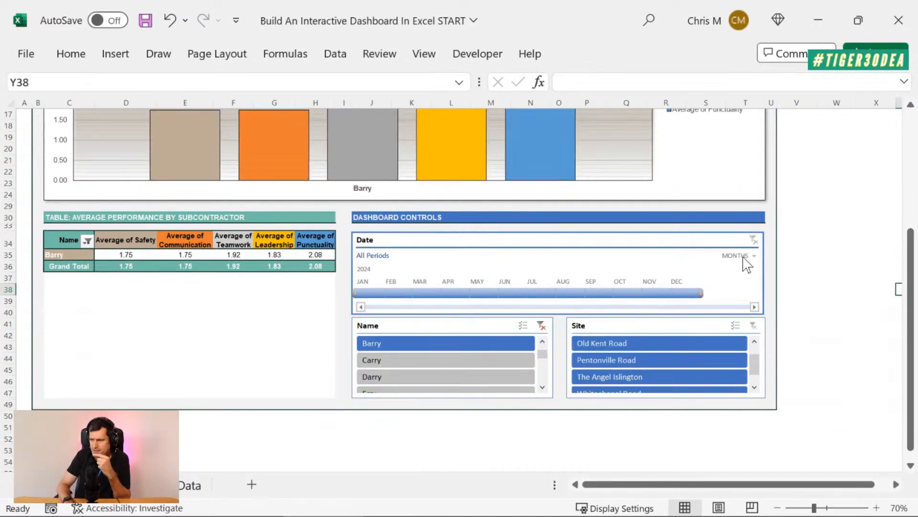
{"action": "left_click", "coordinate": [624, 343]}
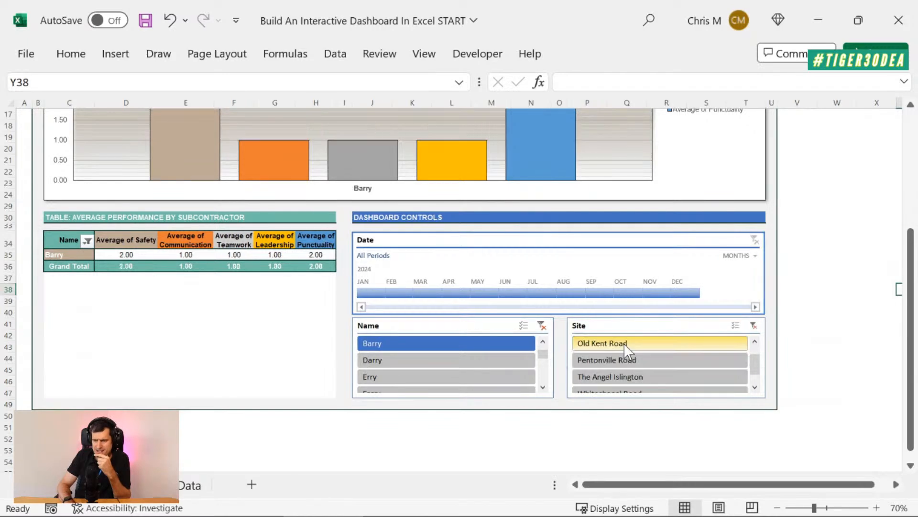
{"action": "scroll", "coordinate": [535, 347], "scroll_direction": "up", "scroll_amount": 5}
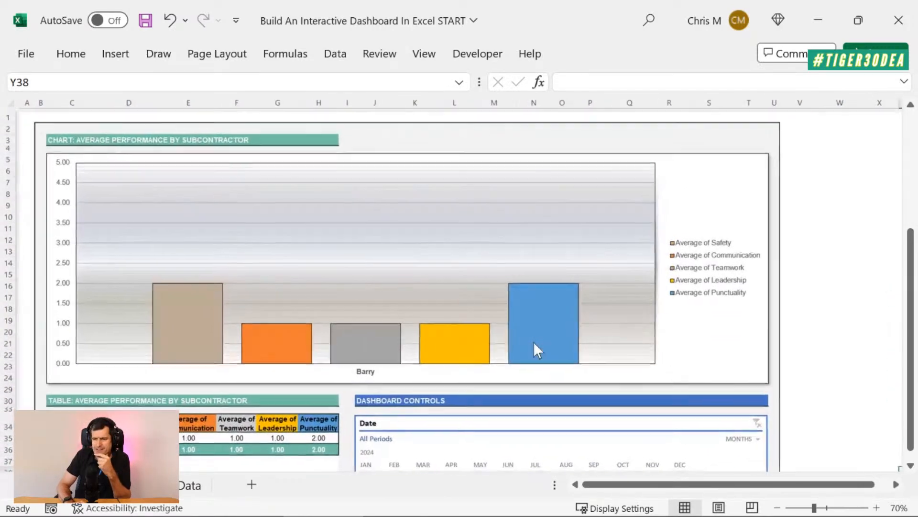
Clear the filters on the Site and Name slicers
{"action": "scroll", "coordinate": [537, 350], "scroll_direction": "down", "scroll_amount": 4}
{"action": "left_click", "coordinate": [754, 380]}
{"action": "left_click", "coordinate": [542, 380]}
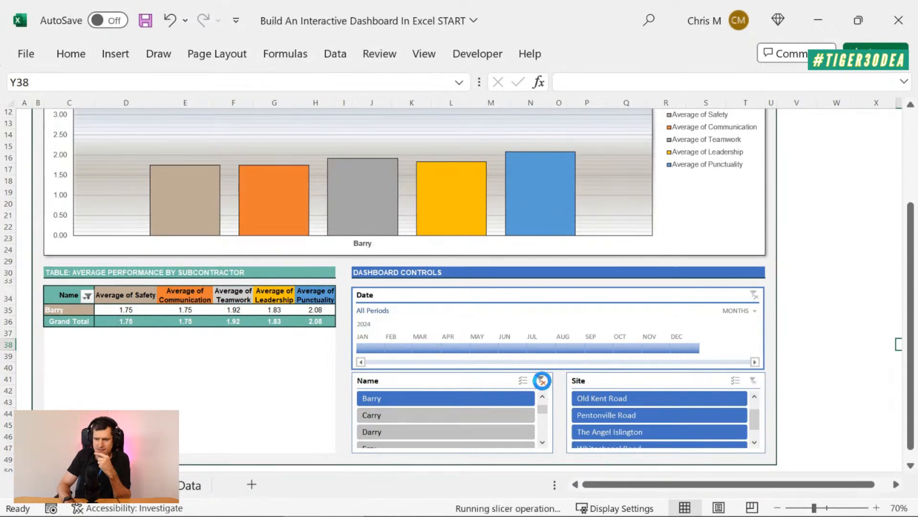
{"action": "scroll", "coordinate": [551, 211], "scroll_direction": "up", "scroll_amount": 4}
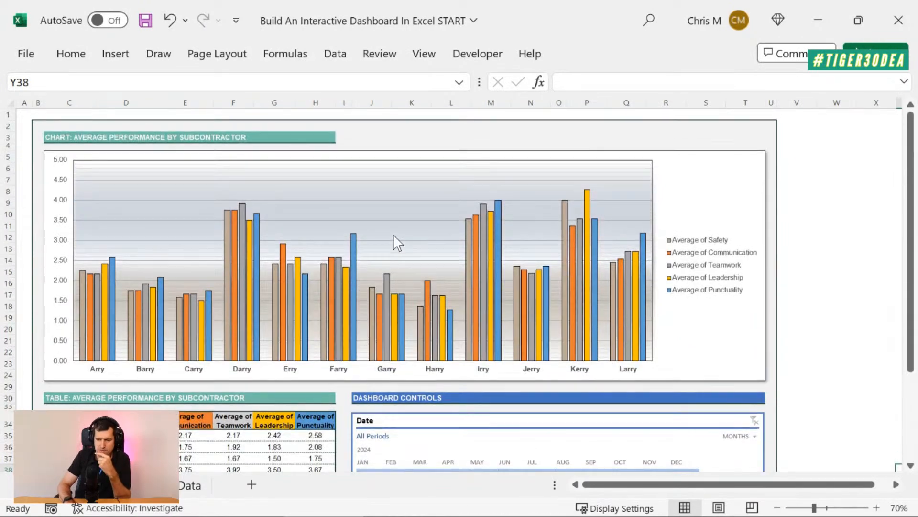
Open the Data sheet and go to the Sequence header in cell A1
{"action": "left_click", "coordinate": [200, 495]}
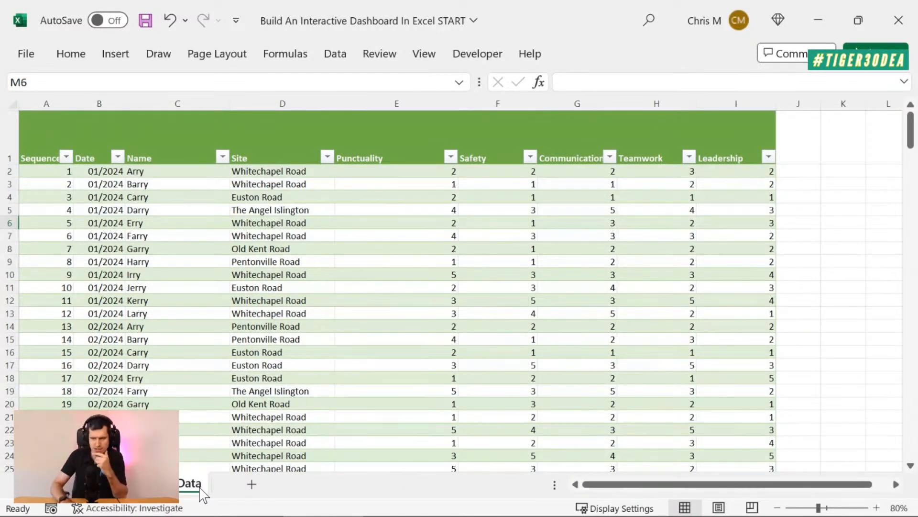
{"action": "left_click", "coordinate": [396, 228]}
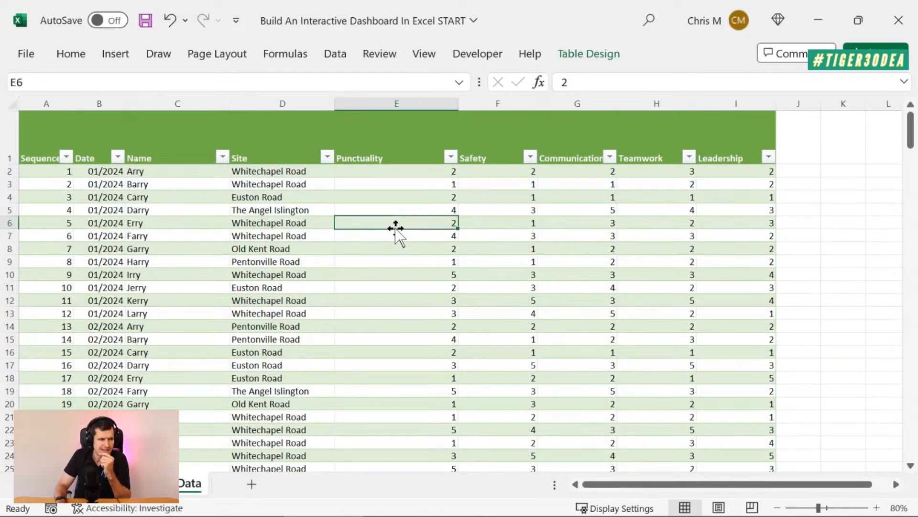
{"action": "key", "text": "Left"}
{"action": "key", "text": "Left"}
{"action": "key", "text": "Left"}
{"action": "key", "text": "Left"}
{"action": "key", "text": "Up"}
{"action": "key", "text": "Up"}
{"action": "key", "text": "Up"}
{"action": "key", "text": "Up"}
{"action": "key", "text": "Up"}
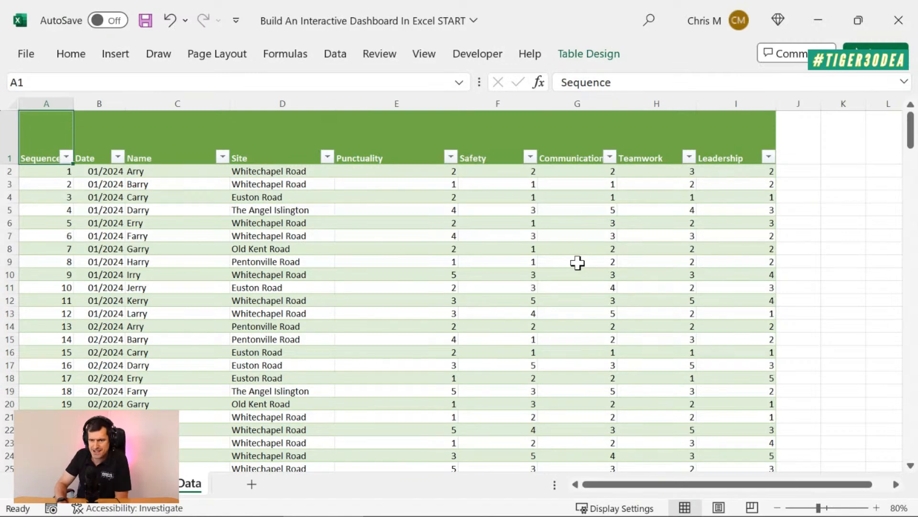
Select the five performance headers, Punctuality through Leadership, together with the ratings in the first record
{"action": "key", "text": "Down"}
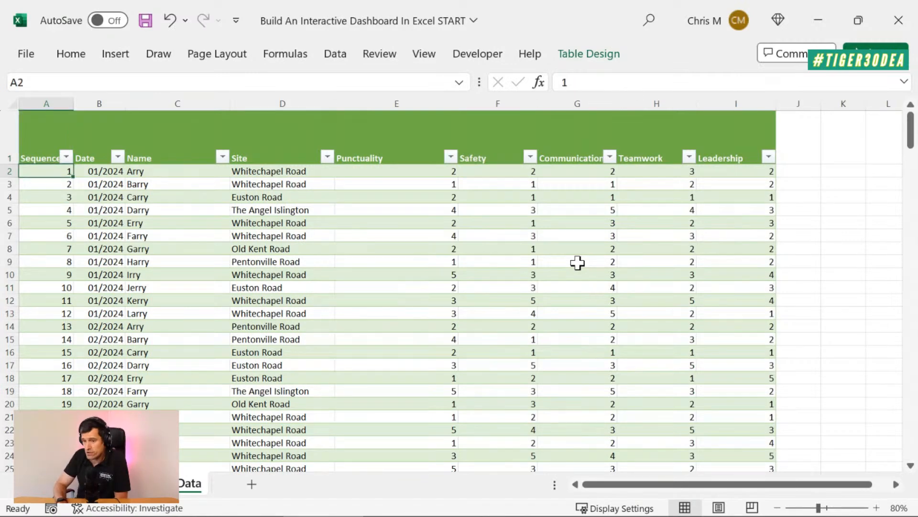
{"action": "key", "text": "Right"}
{"action": "key", "text": "Right"}
{"action": "key", "text": "Right"}
{"action": "key", "text": "Right"}
{"action": "key", "text": "Up"}
{"action": "key", "text": "shift+Right"}
{"action": "key", "text": "shift+Right"}
{"action": "key", "text": "shift+Right"}
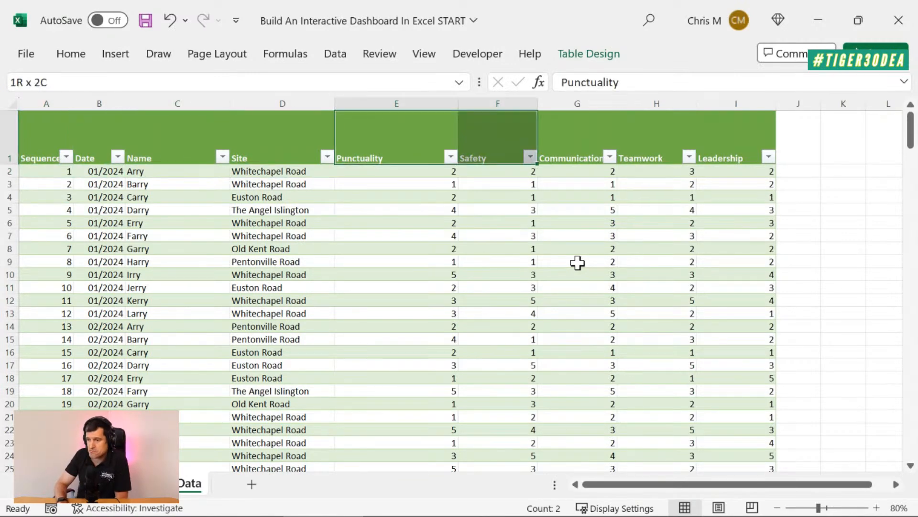
{"action": "key", "text": "shift+Right"}
{"action": "key", "text": "shift+Down"}
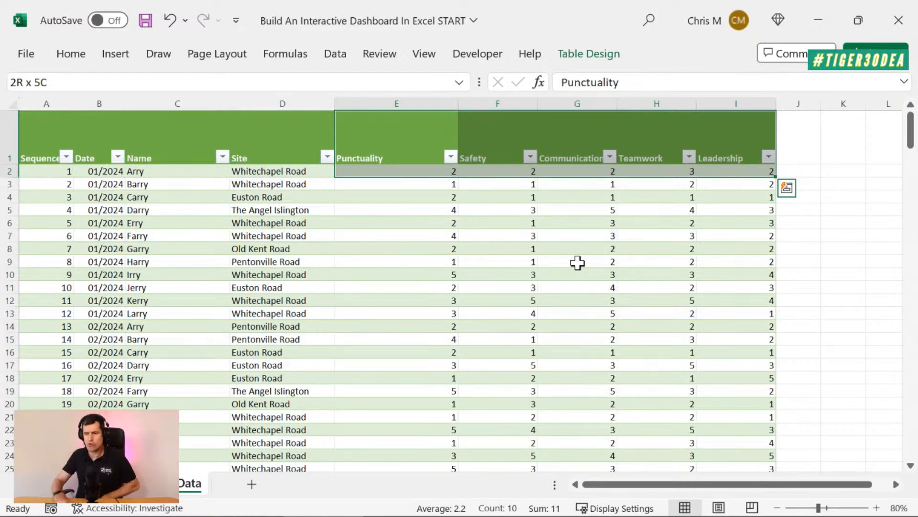
Examine the Date column to see how the monthly records follow each other down the table
{"action": "key", "text": "Down"}
{"action": "key", "text": "Left"}
{"action": "key", "text": "Left"}
{"action": "key", "text": "Left"}
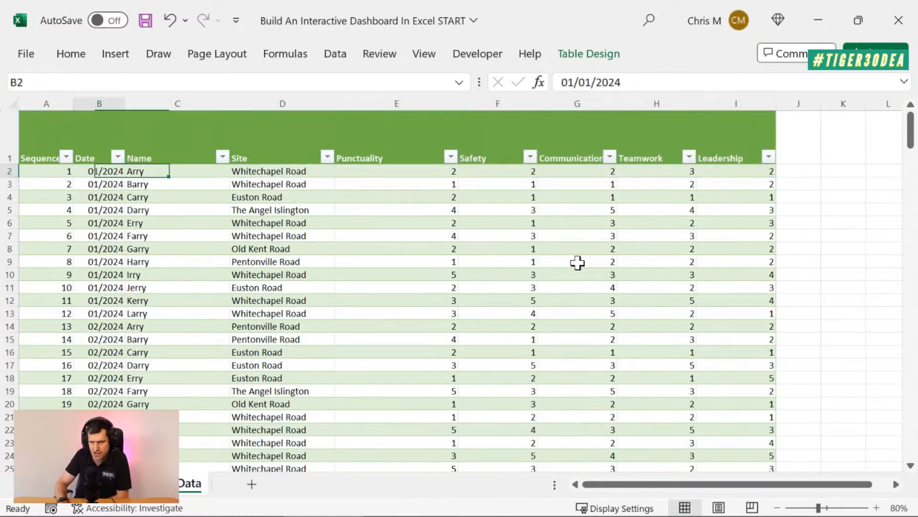
{"action": "key", "text": "Left"}
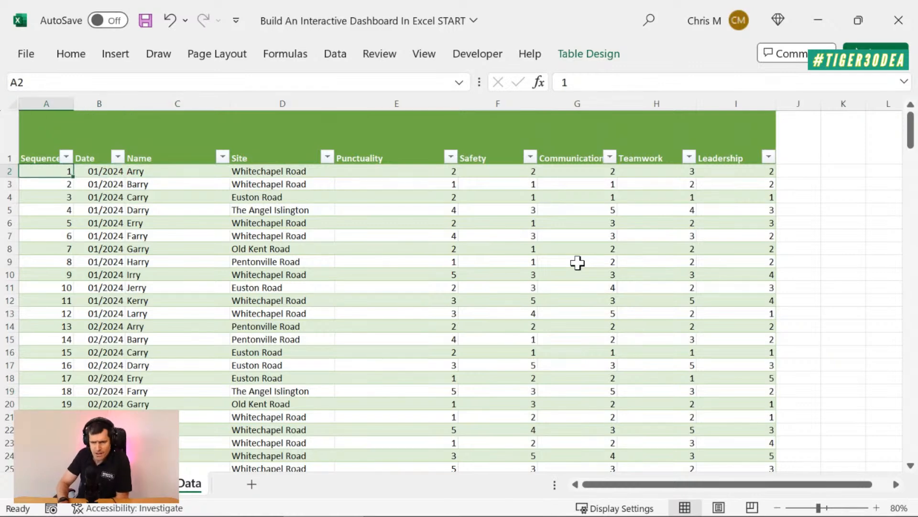
{"action": "key", "text": "Right"}
{"action": "key", "text": "Down"}
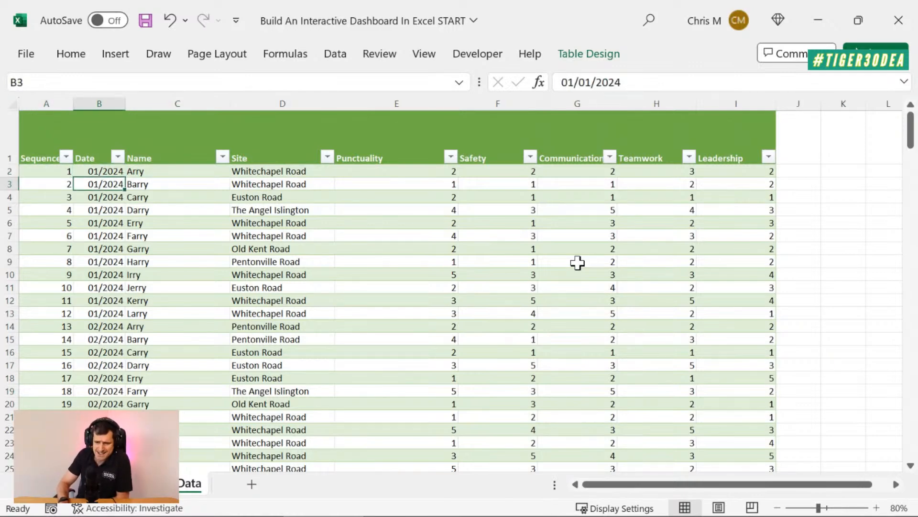
{"action": "scroll", "coordinate": [577, 263], "scroll_direction": "down", "scroll_amount": 1}
{"action": "left_click", "coordinate": [91, 247]}
{"action": "scroll", "coordinate": [308, 309], "scroll_direction": "down", "scroll_amount": 3}
{"action": "scroll", "coordinate": [308, 309], "scroll_direction": "down", "scroll_amount": 4}
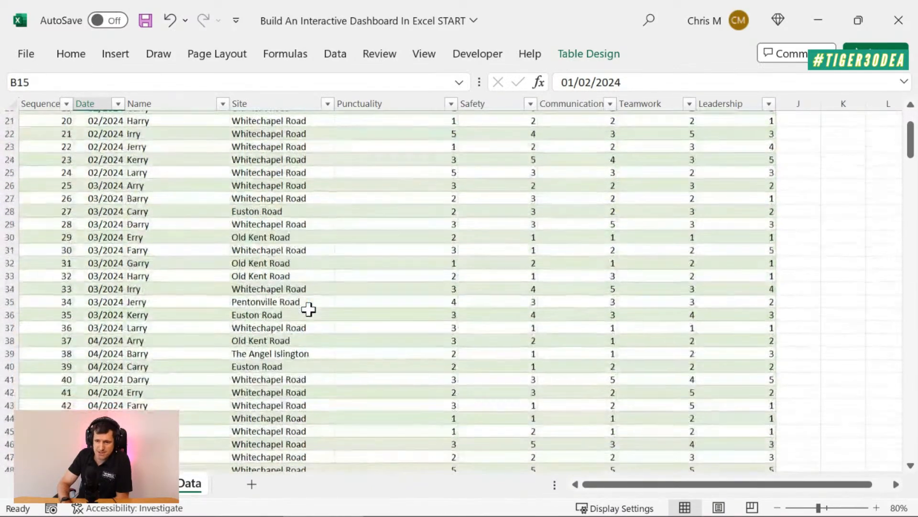
{"action": "scroll", "coordinate": [308, 309], "scroll_direction": "up", "scroll_amount": 8}
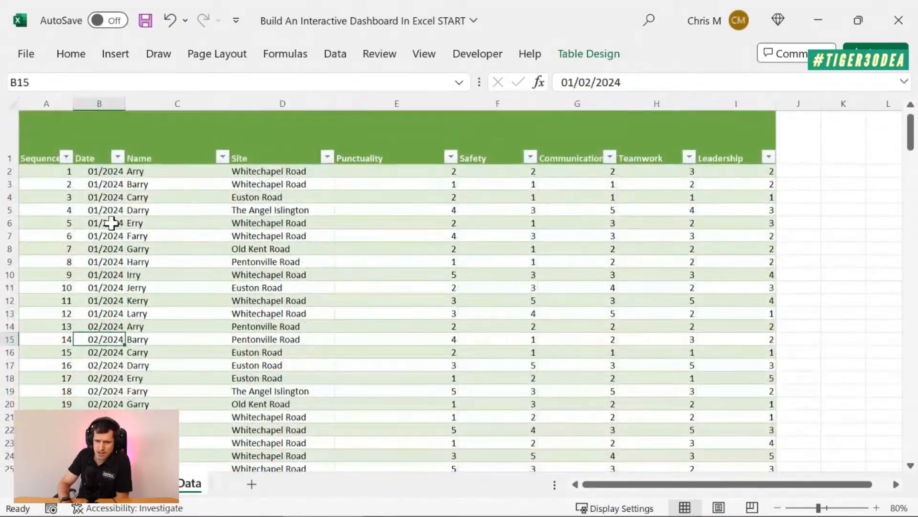
Select the subcontractor names of the 01/2024 records in the Name column, C2 to C13
{"action": "left_click", "coordinate": [195, 185]}
{"action": "key", "text": "Right"}
{"action": "key", "text": "Up"}
{"action": "key", "text": "Left"}
{"action": "key", "text": "shift+Down"}
{"action": "key", "text": "shift+Down"}
{"action": "key", "text": "shift+Down"}
{"action": "key", "text": "shift+Down"}
{"action": "key", "text": "shift+Down"}
{"action": "key", "text": "shift+Down"}
{"action": "key", "text": "shift+Down"}
{"action": "key", "text": "shift+Down"}
{"action": "key", "text": "shift+Down"}
{"action": "key", "text": "shift+Down"}
{"action": "key", "text": "shift+Down"}
{"action": "key", "text": "shift+Down"}
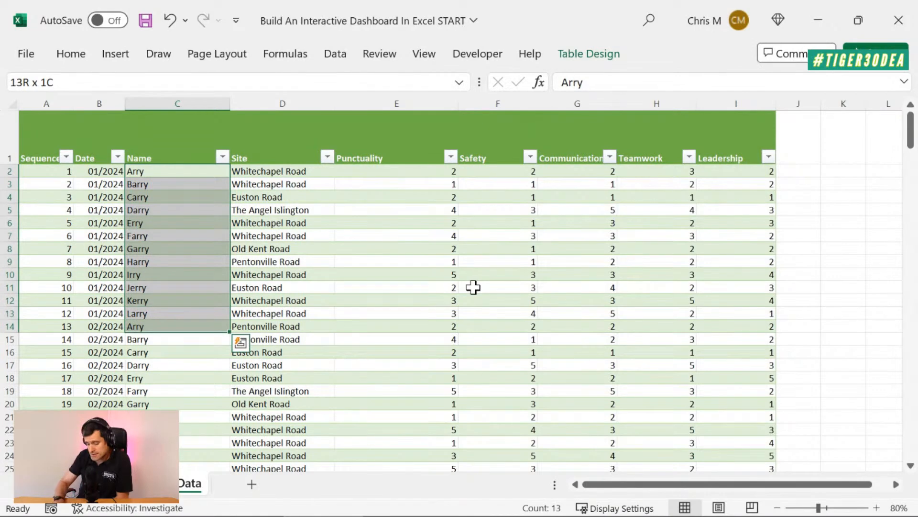
{"action": "key", "text": "shift+Up"}
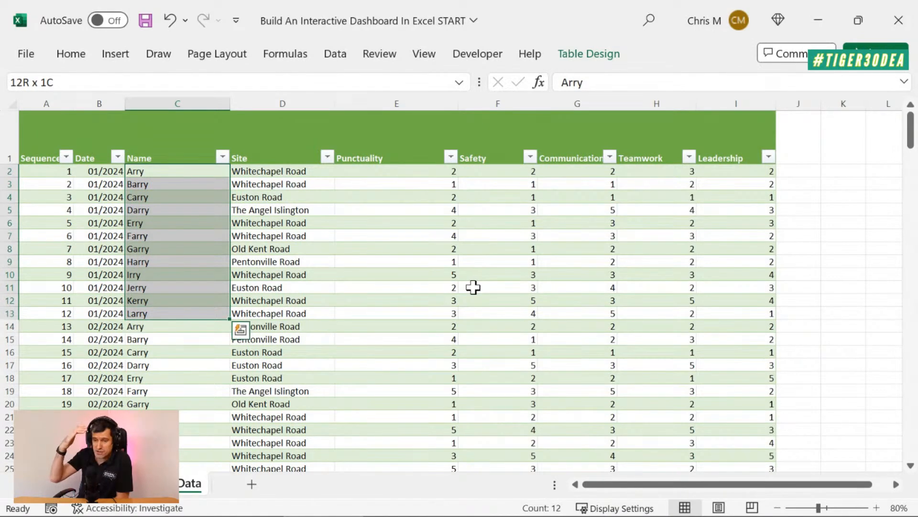
Check the Site column and select the first record's ratings from Punctuality to Leadership, E2 to I2
{"action": "key", "text": "Right"}
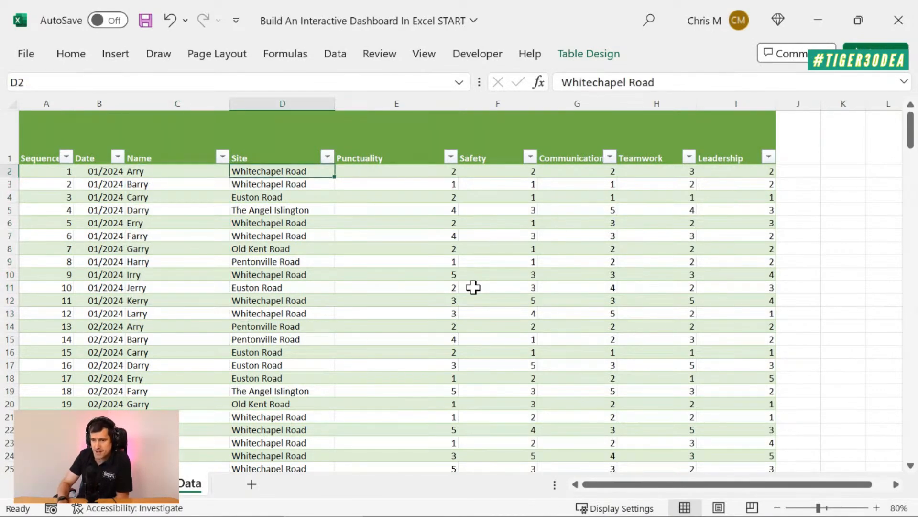
{"action": "key", "text": "shift+Down"}
{"action": "key", "text": "Down"}
{"action": "key", "text": "Right"}
{"action": "key", "text": "Right"}
{"action": "key", "text": "Left"}
{"action": "key", "text": "Left"}
{"action": "key", "text": "Up"}
{"action": "key", "text": "Right"}
{"action": "key", "text": "shift+Right"}
{"action": "key", "text": "shift+Right"}
{"action": "key", "text": "shift+Right"}
{"action": "key", "text": "shift+Right"}
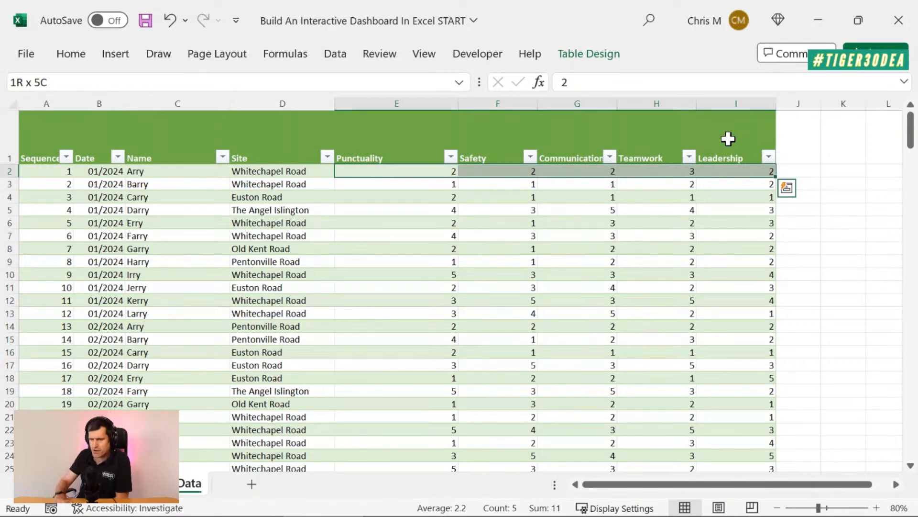
Examine the first records across the Sequence, Date, Name, Site and Punctuality columns
{"action": "key", "text": "Left"}
{"action": "key", "text": "Left"}
{"action": "key", "text": "Left"}
{"action": "key", "text": "Left"}
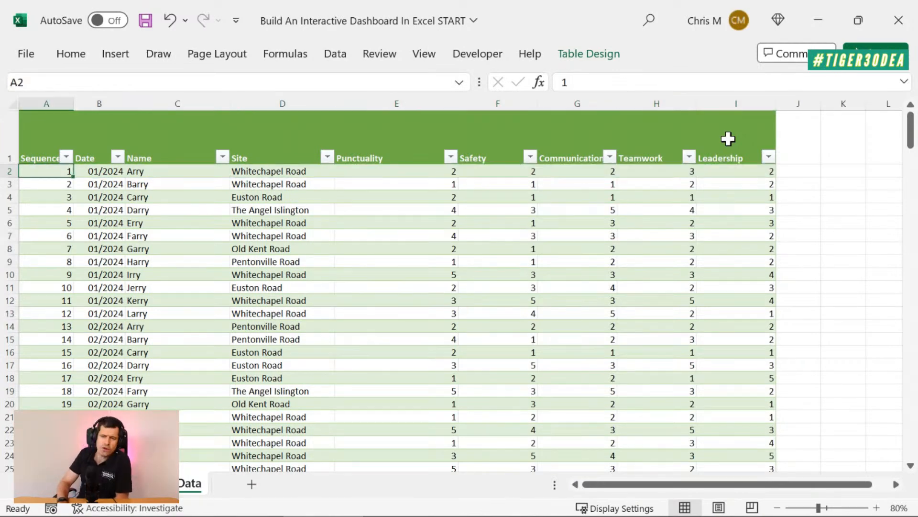
{"action": "key", "text": "Right"}
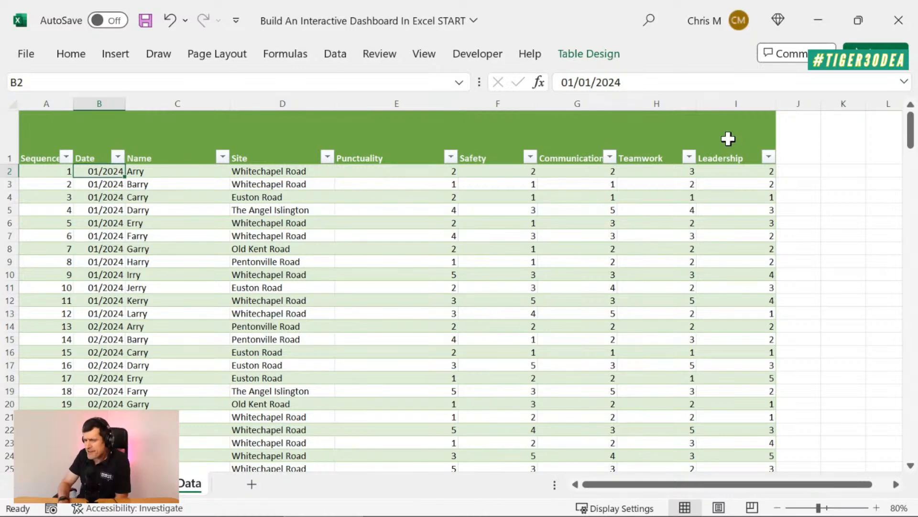
{"action": "key", "text": "Right"}
{"action": "key", "text": "Right"}
{"action": "key", "text": "Down"}
{"action": "key", "text": "Down"}
{"action": "key", "text": "Down"}
{"action": "key", "text": "Down"}
{"action": "key", "text": "Down"}
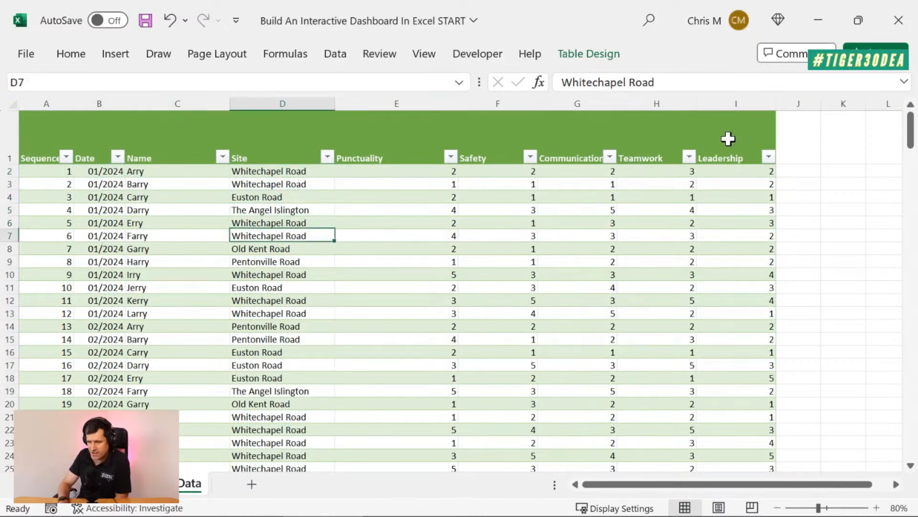
{"action": "key", "text": "Right"}
{"action": "key", "text": "Down"}
{"action": "key", "text": "Down"}
{"action": "key", "text": "Down"}
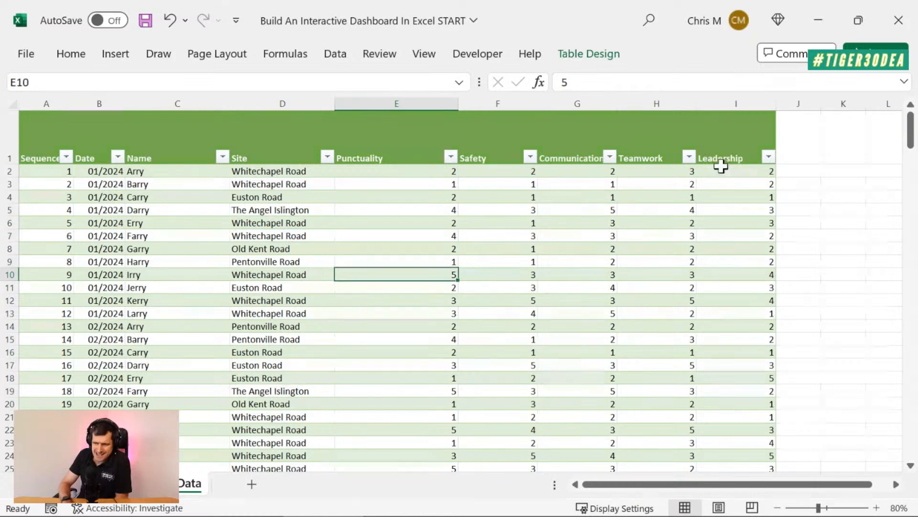
Look over the Punctuality ratings and return to the first record's Sequence cell, A2
{"action": "scroll", "coordinate": [639, 311], "scroll_direction": "down", "scroll_amount": 3}
{"action": "scroll", "coordinate": [639, 311], "scroll_direction": "up", "scroll_amount": 3}
{"action": "key", "text": "Up"}
{"action": "key", "text": "Up"}
{"action": "key", "text": "Up"}
{"action": "key", "text": "Up"}
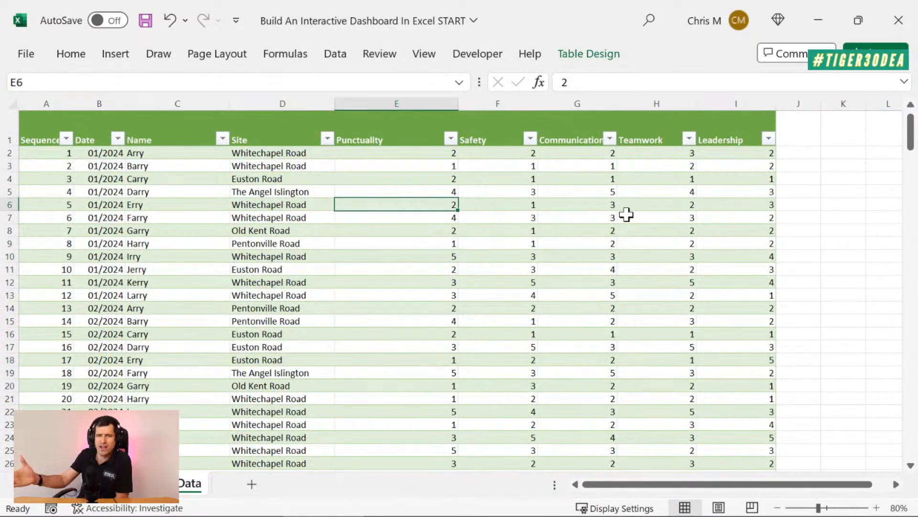
{"action": "key", "text": "Up"}
{"action": "key", "text": "Up"}
{"action": "key", "text": "Up"}
{"action": "key", "text": "Up"}
{"action": "scroll", "coordinate": [626, 215], "scroll_direction": "up", "scroll_amount": 2}
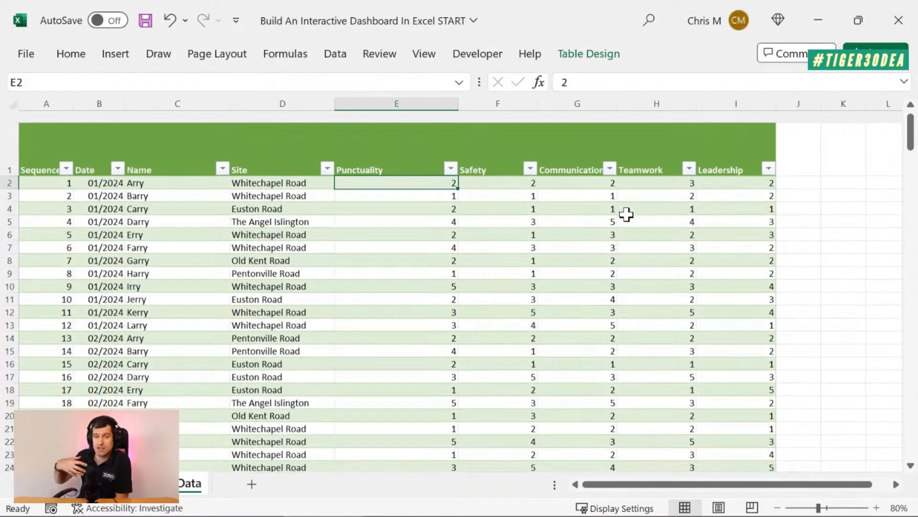
{"action": "scroll", "coordinate": [626, 214], "scroll_direction": "down", "scroll_amount": 1}
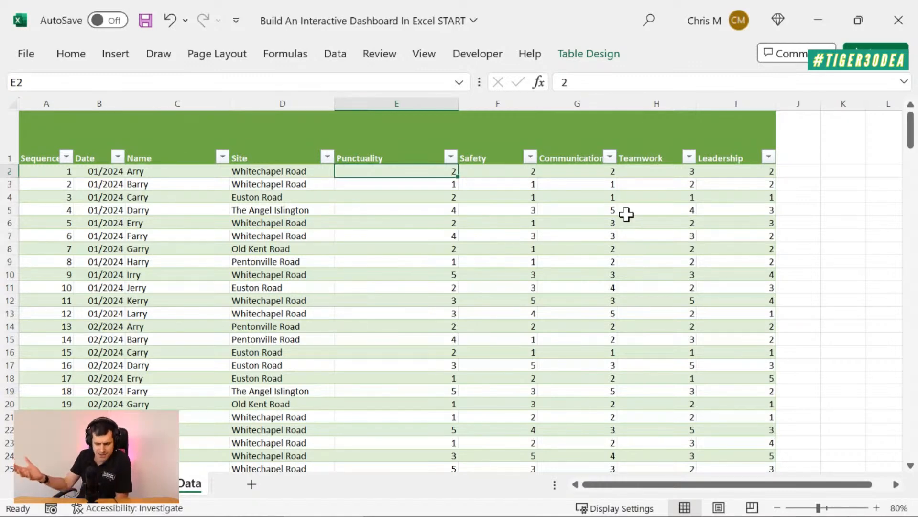
{"action": "key", "text": "Left"}
{"action": "key", "text": "Left"}
{"action": "key", "text": "Left"}
{"action": "key", "text": "Left"}
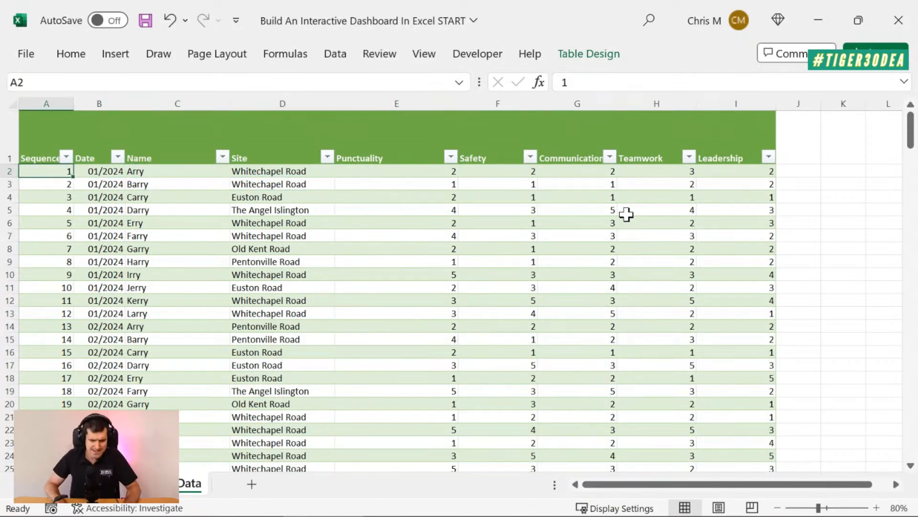
Select the entire table on the Data sheet, from header cell A1 to its last column and row
{"action": "left_click", "coordinate": [177, 486]}
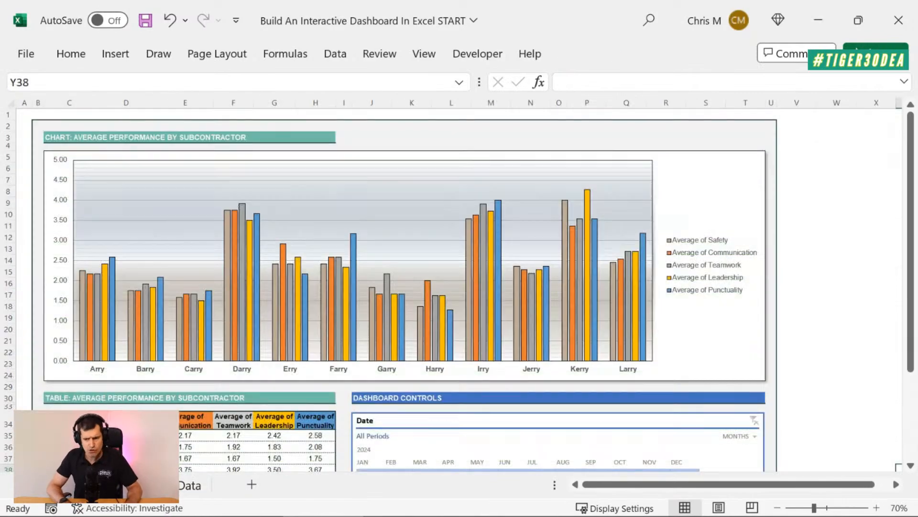
{"action": "left_click", "coordinate": [186, 486]}
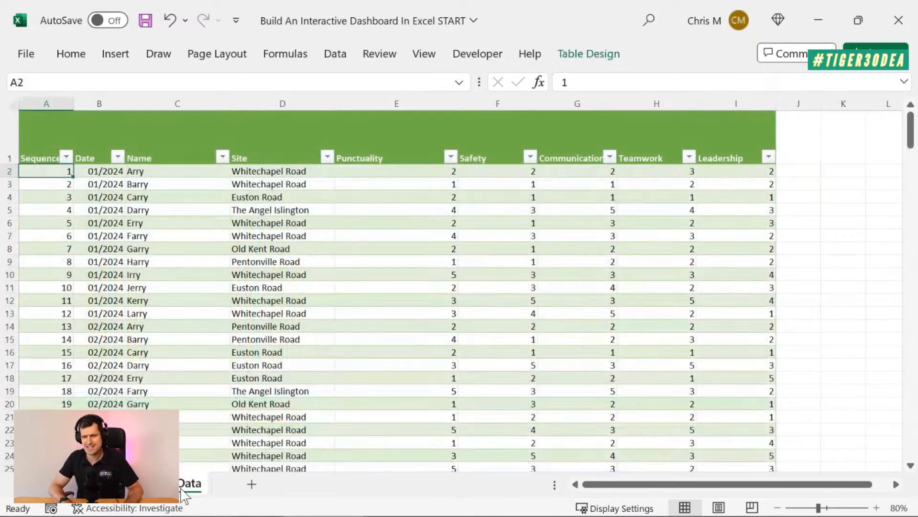
{"action": "key", "text": "ctrl+Home"}
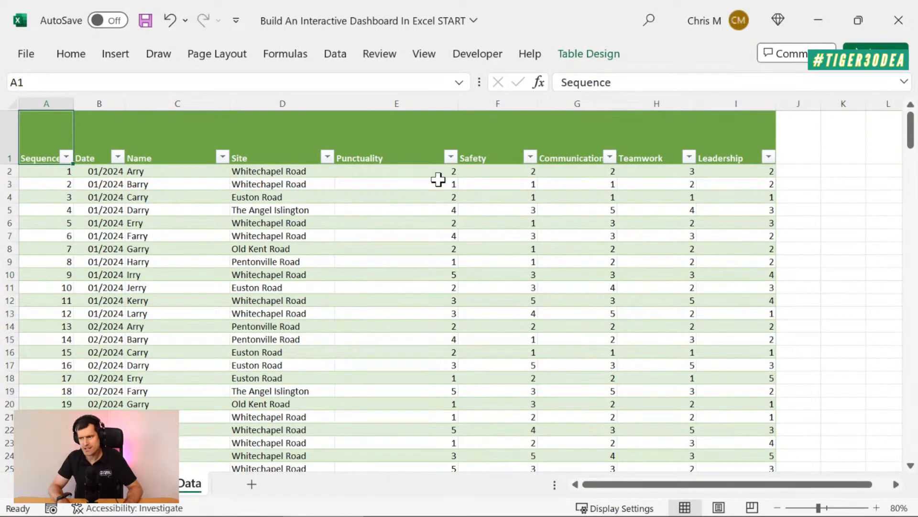
{"action": "key", "text": "ctrl+shift+Right"}
{"action": "key", "text": "ctrl+shift+Down"}
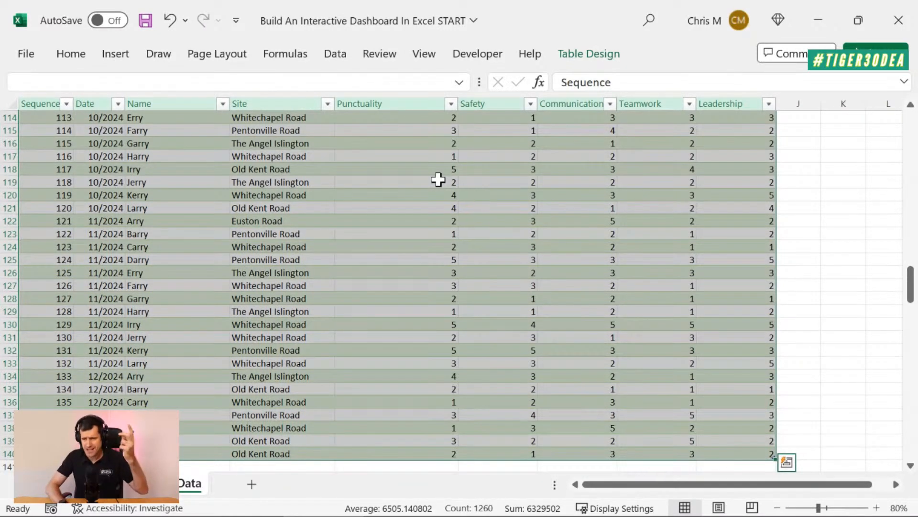
Insert a PivotTable based on Data_Import_Table and place it on a new worksheet
{"action": "left_click", "coordinate": [122, 56]}
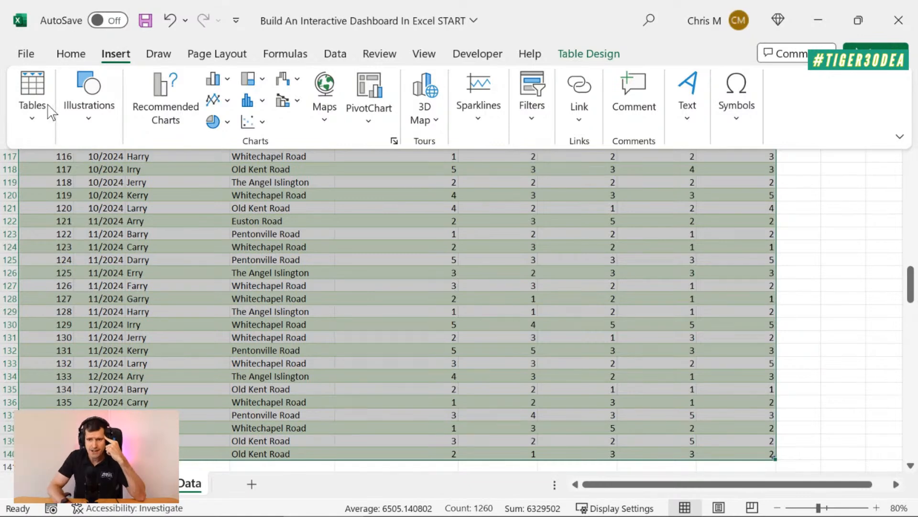
{"action": "left_click", "coordinate": [43, 120]}
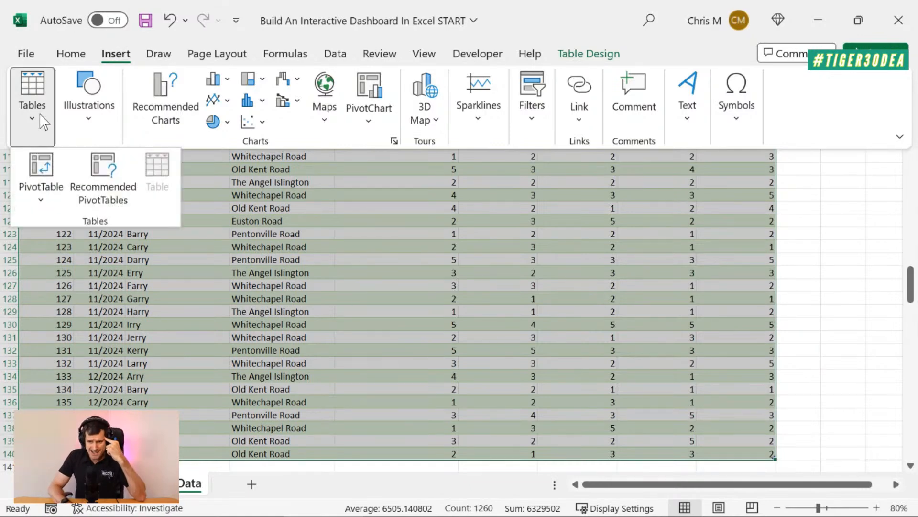
{"action": "left_click", "coordinate": [48, 173]}
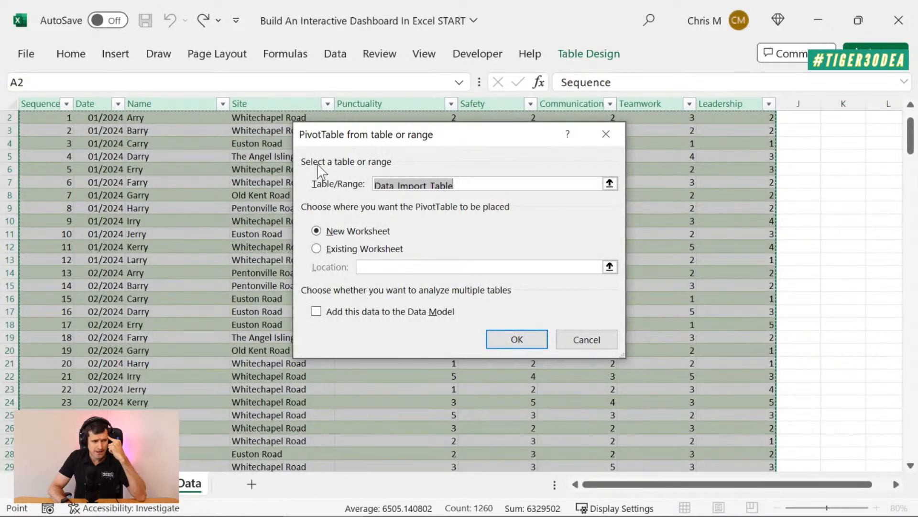
{"action": "left_click", "coordinate": [484, 187]}
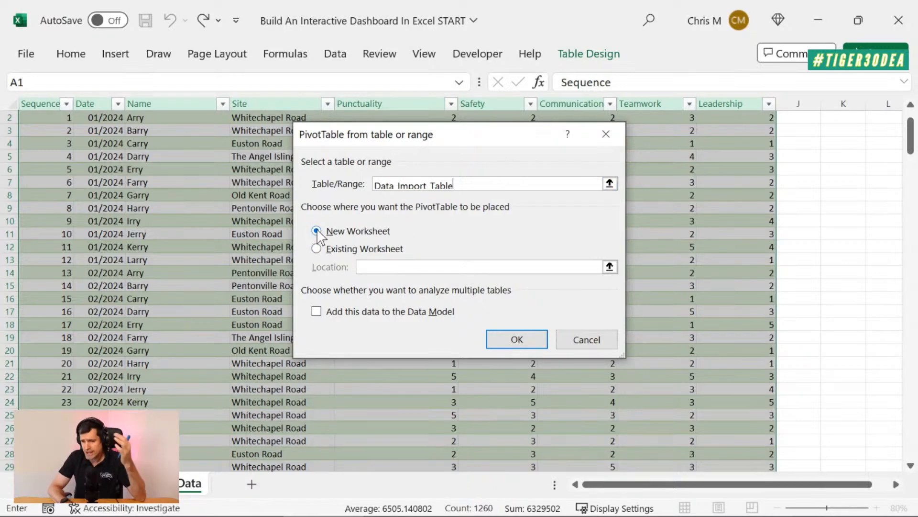
{"action": "left_click", "coordinate": [517, 340]}
{"action": "left_click", "coordinate": [516, 338]}
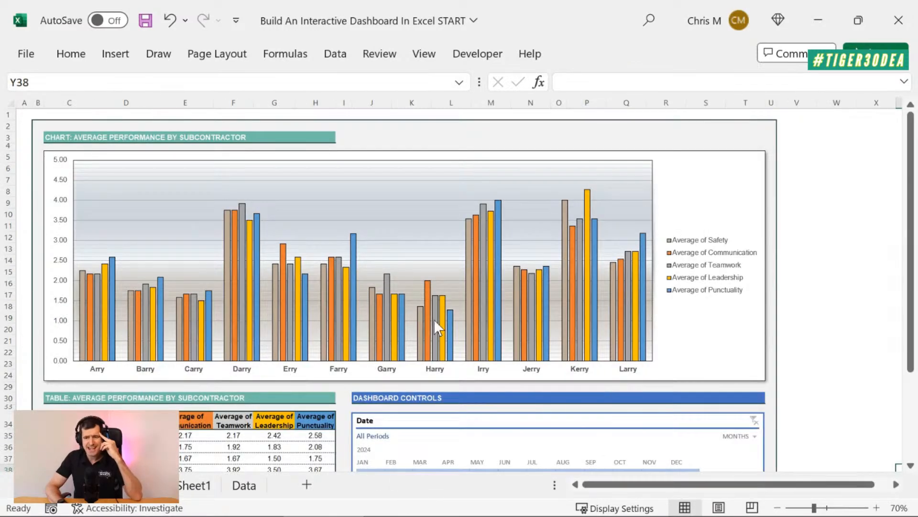
Examine the finished dashboard's subcontractor chart, average performance table and Date, Name and Site controls
{"action": "mouse_move", "coordinate": [450, 317]}
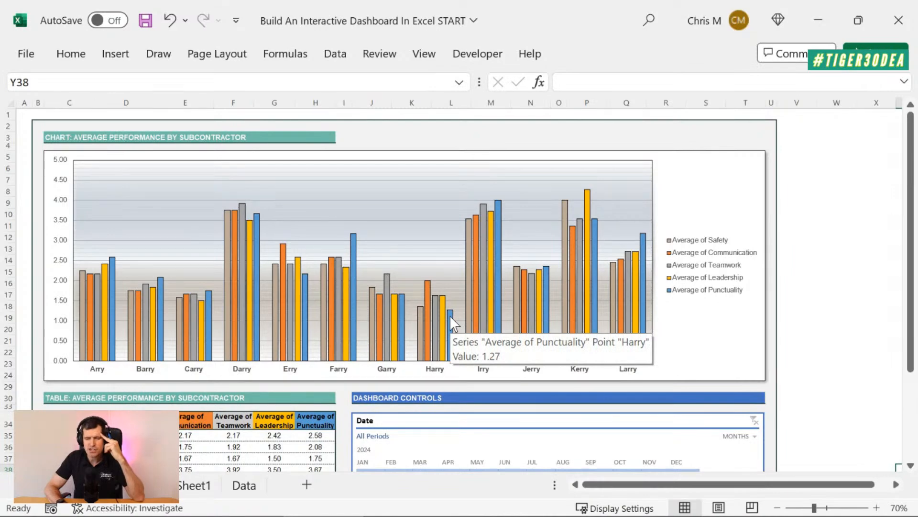
{"action": "scroll", "coordinate": [823, 276], "scroll_direction": "down", "scroll_amount": 4}
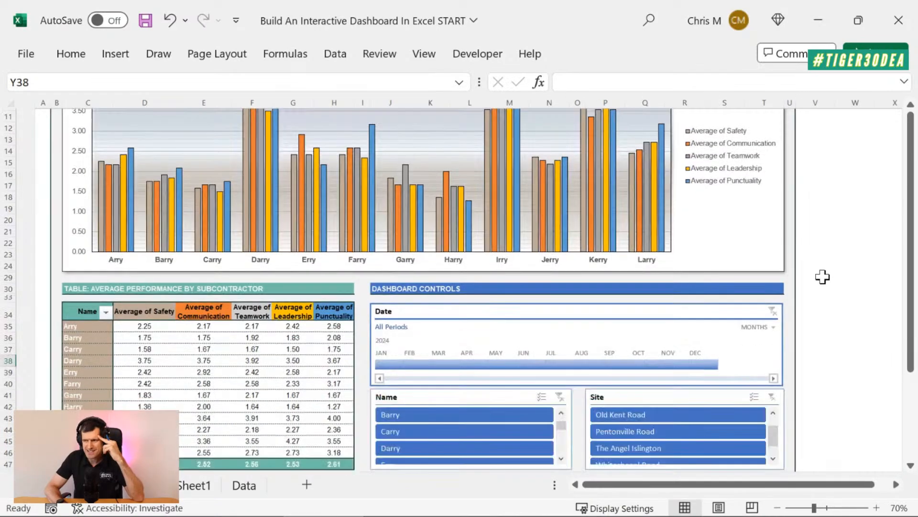
{"action": "scroll", "coordinate": [823, 276], "scroll_direction": "up", "scroll_amount": 4}
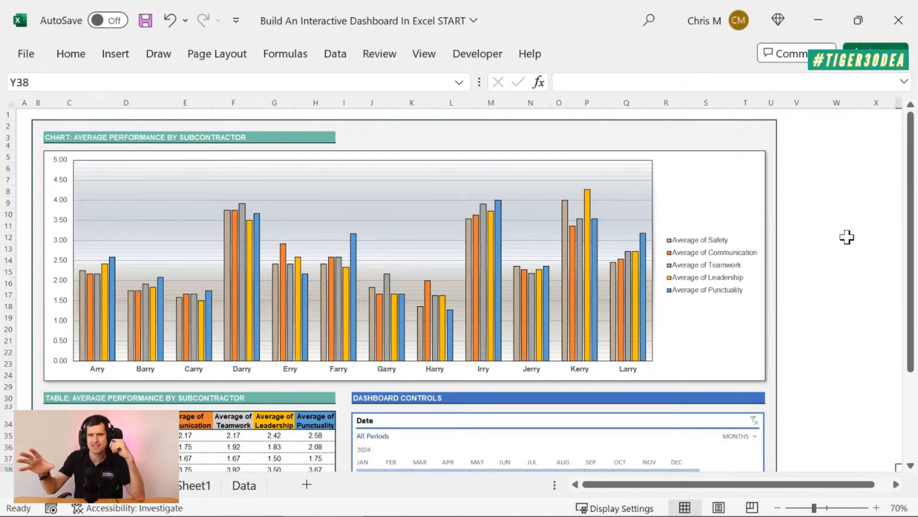
{"action": "scroll", "coordinate": [847, 236], "scroll_direction": "down", "scroll_amount": 5}
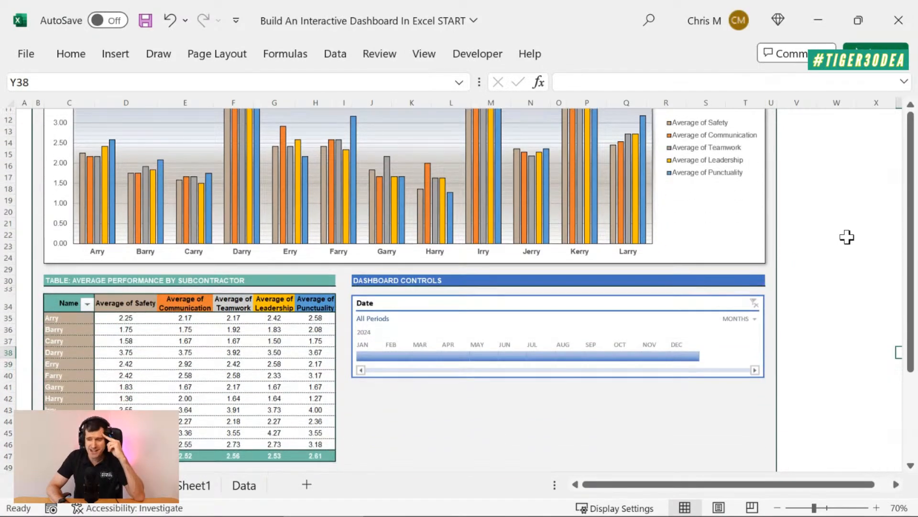
{"action": "scroll", "coordinate": [847, 237], "scroll_direction": "down", "scroll_amount": 1}
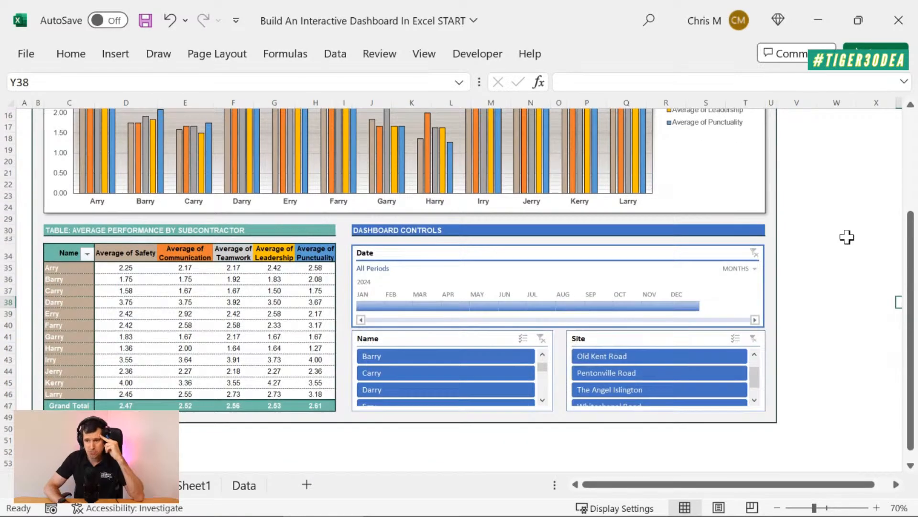
{"action": "scroll", "coordinate": [847, 237], "scroll_direction": "up", "scroll_amount": 4}
{"action": "scroll", "coordinate": [847, 237], "scroll_direction": "down", "scroll_amount": 2}
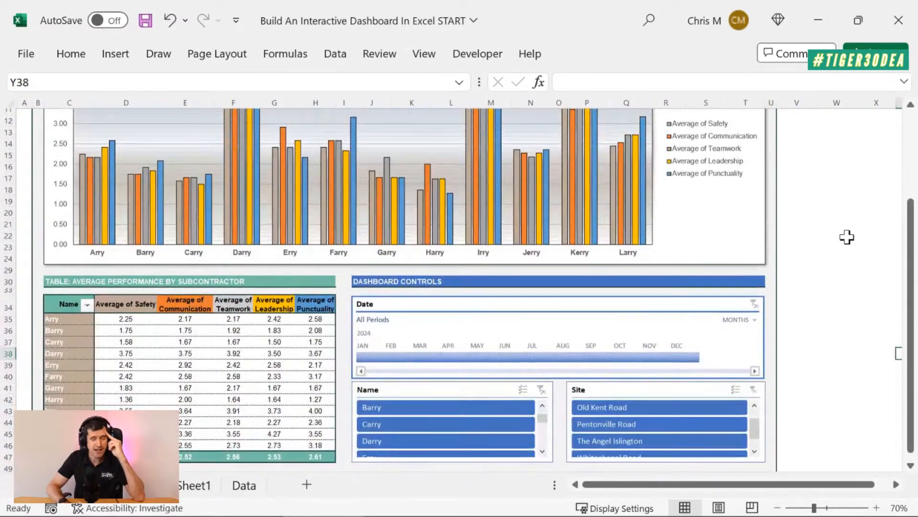
{"action": "scroll", "coordinate": [362, 287], "scroll_direction": "down", "scroll_amount": 1}
{"action": "scroll", "coordinate": [362, 287], "scroll_direction": "down", "scroll_amount": 2}
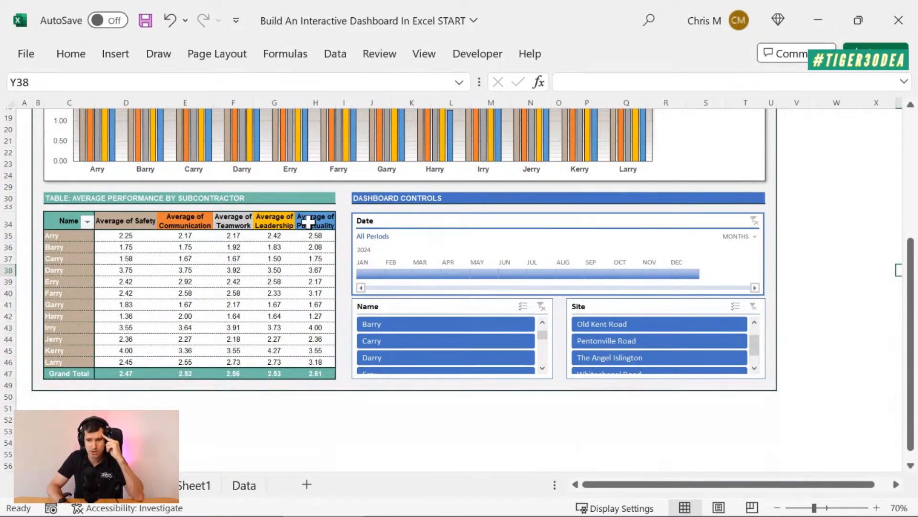
{"action": "scroll", "coordinate": [308, 221], "scroll_direction": "up", "scroll_amount": 1}
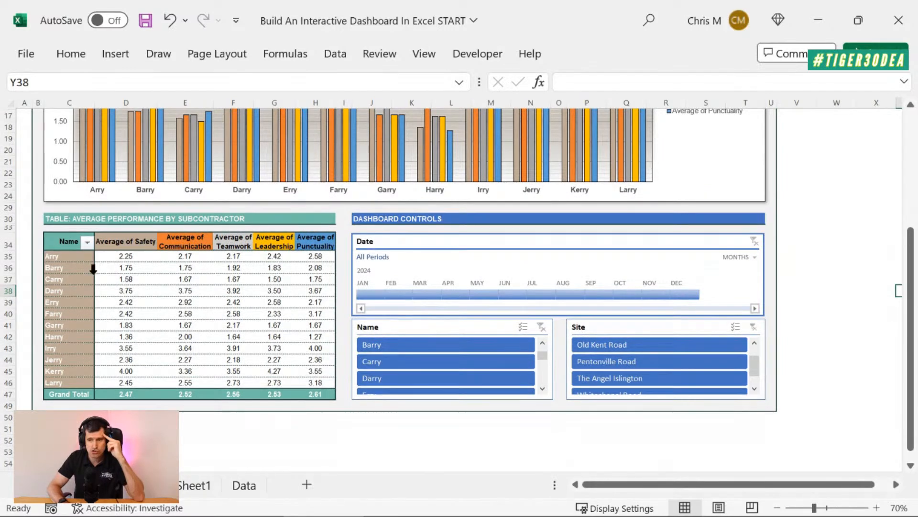
{"action": "scroll", "coordinate": [254, 336], "scroll_direction": "up", "scroll_amount": 1}
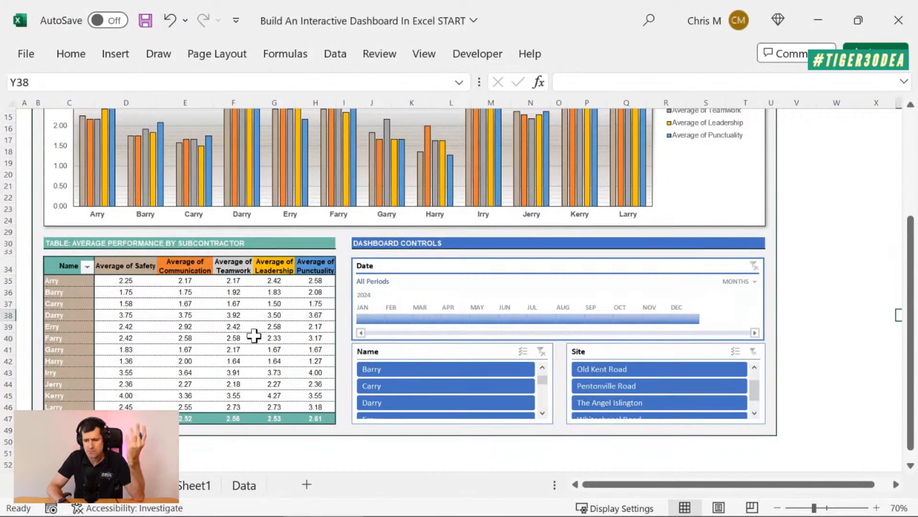
Go to the Data sheet and select all the column headers, from Sequence in A1 to Leadership in I1
{"action": "left_click", "coordinate": [244, 485]}
{"action": "left_click", "coordinate": [308, 271]}
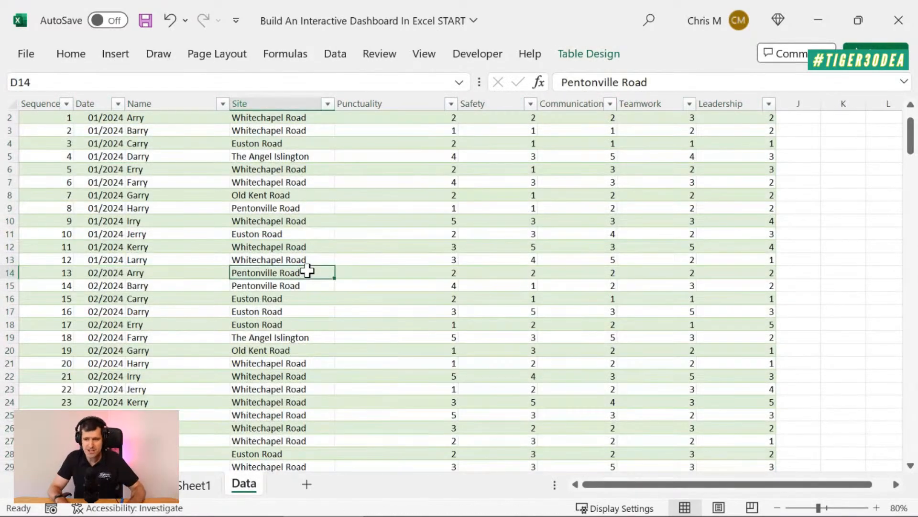
{"action": "key", "text": "ctrl+Up"}
{"action": "key", "text": "Left"}
{"action": "key", "text": "Left"}
{"action": "key", "text": "Left"}
{"action": "key", "text": "shift+Right"}
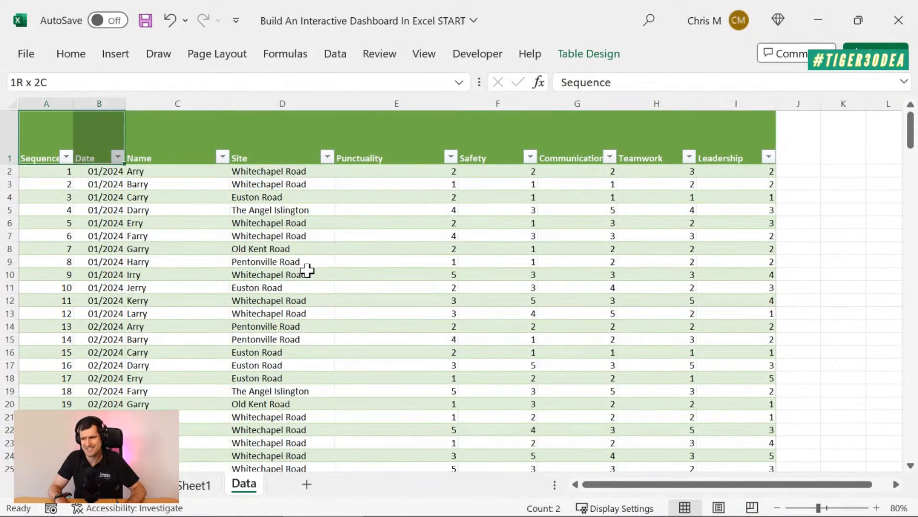
{"action": "key", "text": "shift+Right"}
{"action": "key", "text": "shift+Right"}
{"action": "key", "text": "ctrl+shift+Right"}
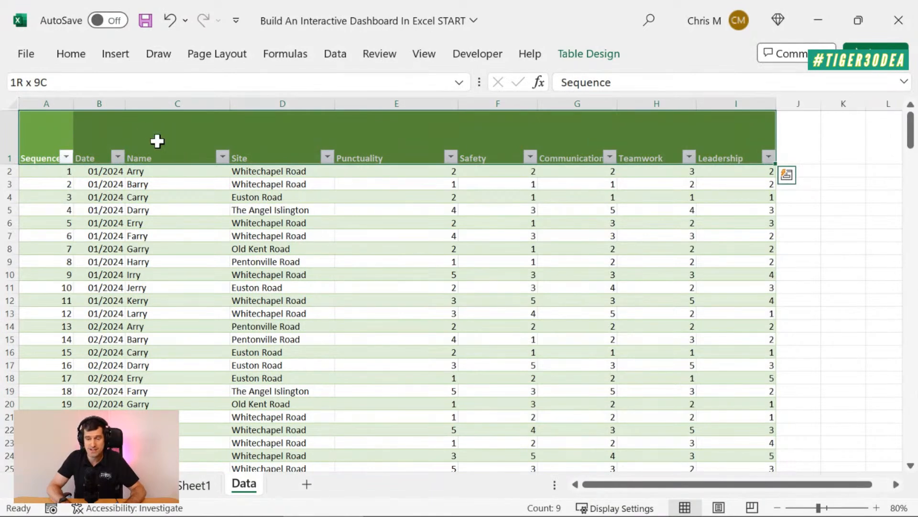
Check the Name header and select the Punctuality, Safety and Communication headers, E1 to G1
{"action": "left_click", "coordinate": [147, 129]}
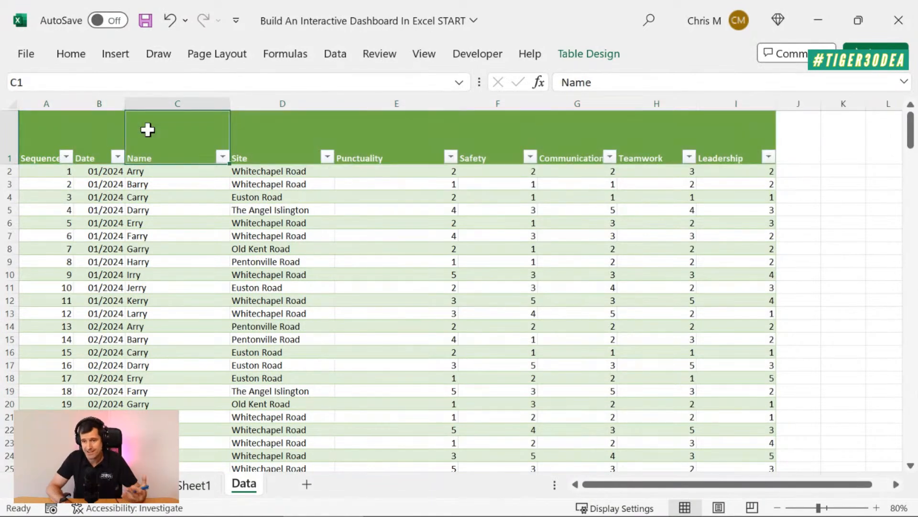
{"action": "left_click", "coordinate": [478, 137]}
{"action": "key", "text": "Left"}
{"action": "key", "text": "Left"}
{"action": "key", "text": "Right"}
{"action": "key", "text": "shift+Right"}
{"action": "key", "text": "shift+Right"}
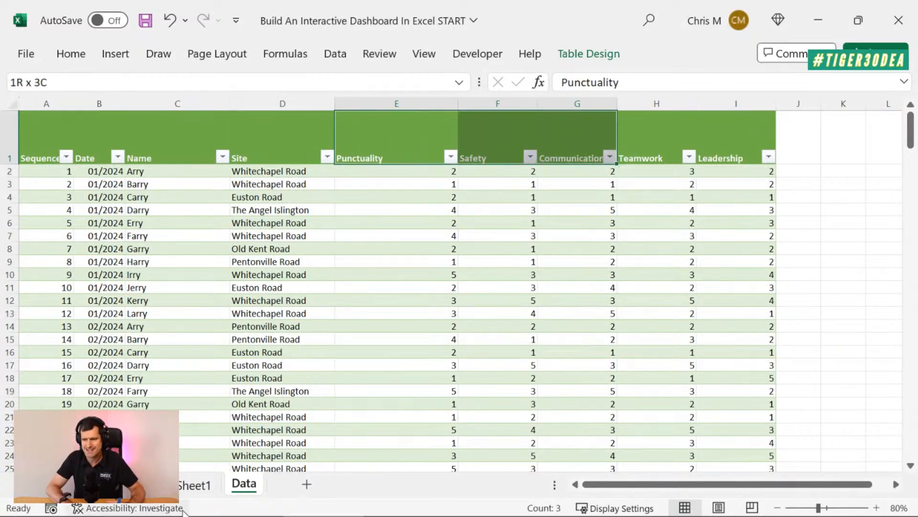
Add Name as rows and Punctuality, Safety and Communication as values to the PivotTable on Sheet1
{"action": "left_click", "coordinate": [194, 488]}
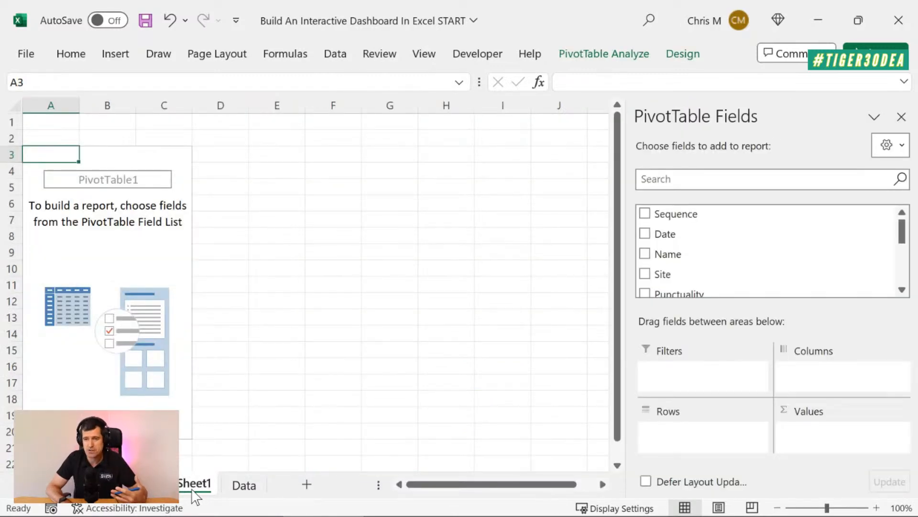
{"action": "left_click", "coordinate": [645, 253]}
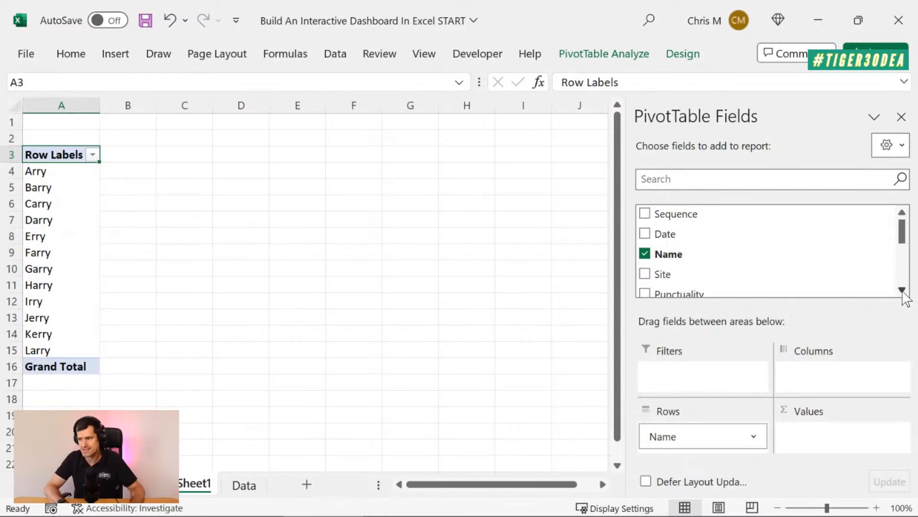
{"action": "left_click", "coordinate": [902, 290]}
{"action": "left_click", "coordinate": [902, 290]}
{"action": "left_click", "coordinate": [902, 290]}
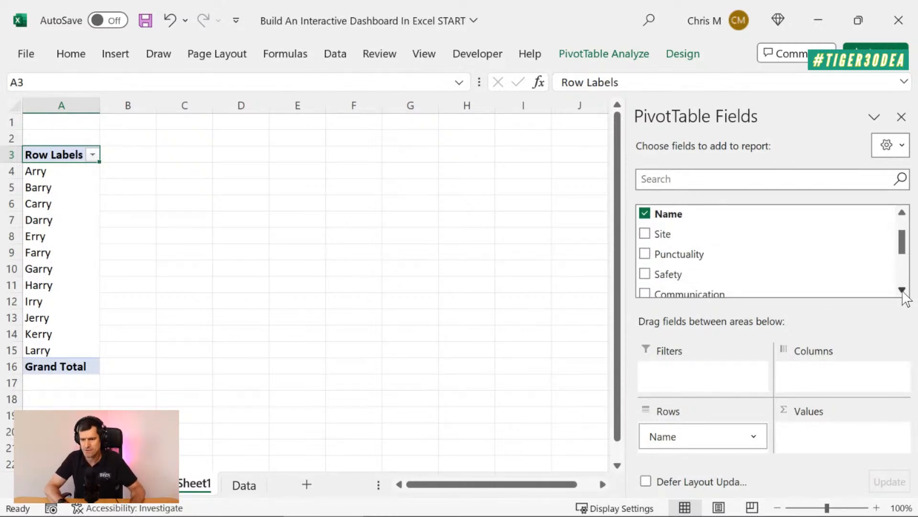
{"action": "left_click", "coordinate": [236, 485]}
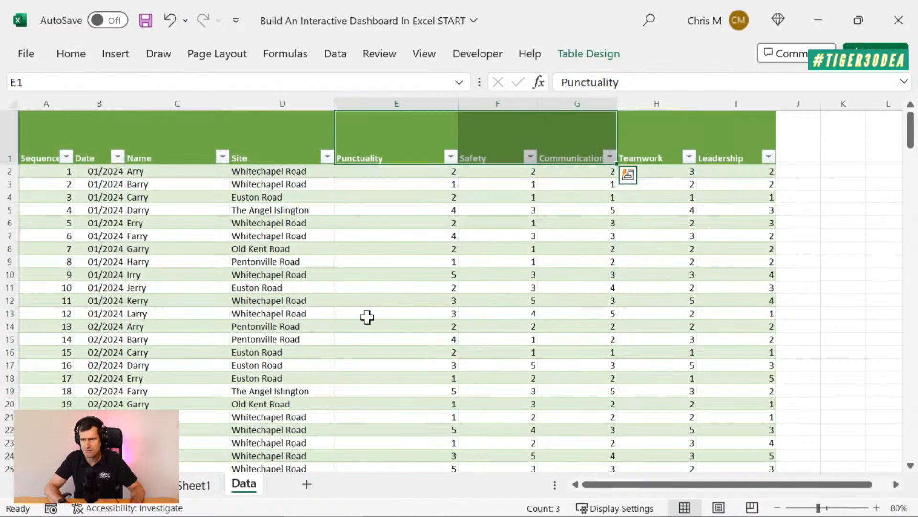
{"action": "left_click", "coordinate": [183, 492]}
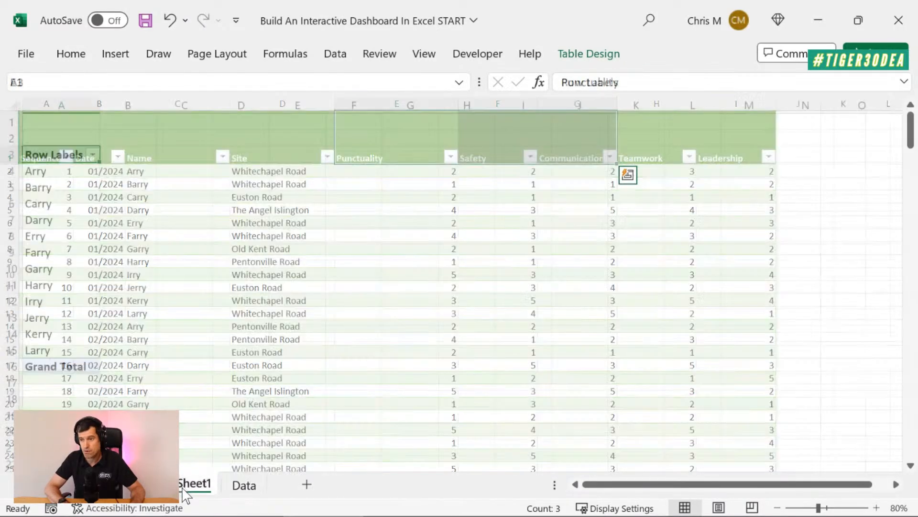
{"action": "left_click", "coordinate": [645, 255]}
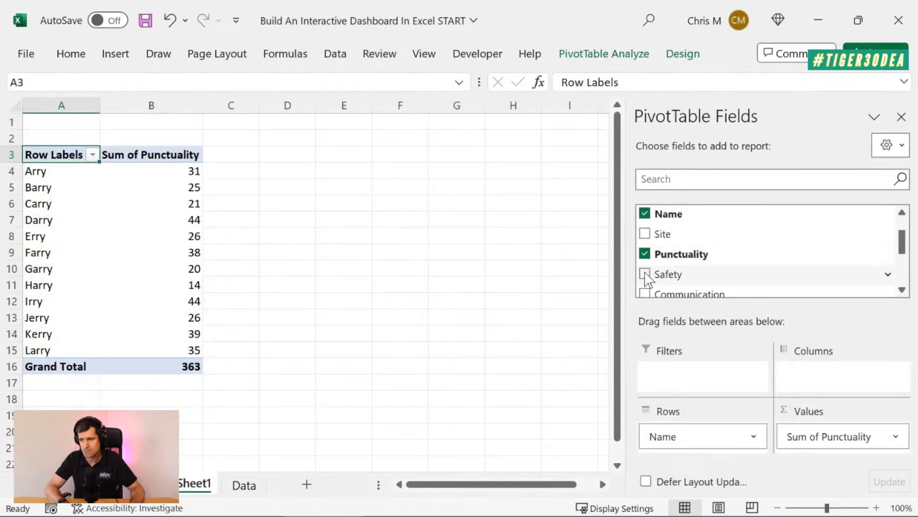
{"action": "left_click", "coordinate": [645, 275]}
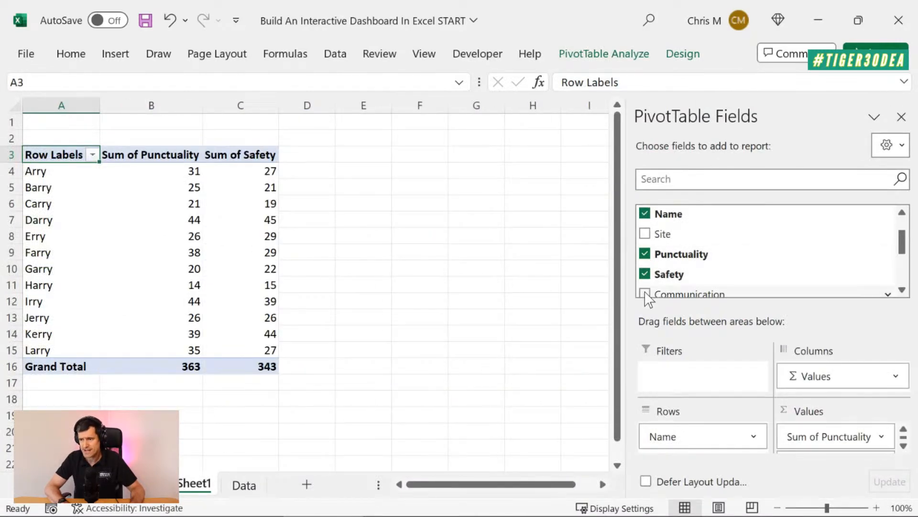
{"action": "left_click", "coordinate": [645, 293]}
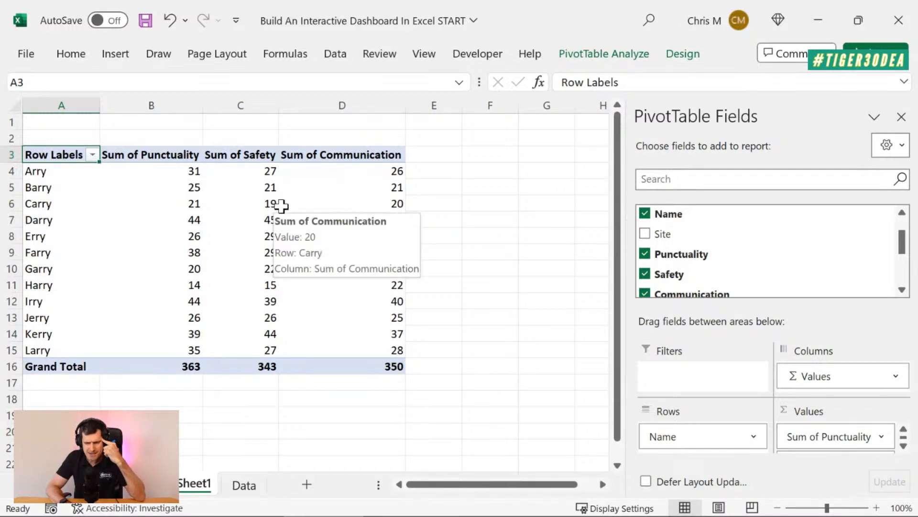
Select the first subcontractor's Punctuality sum, and check the averages in the first row of the finished dashboard's performance table
{"action": "left_click", "coordinate": [155, 172]}
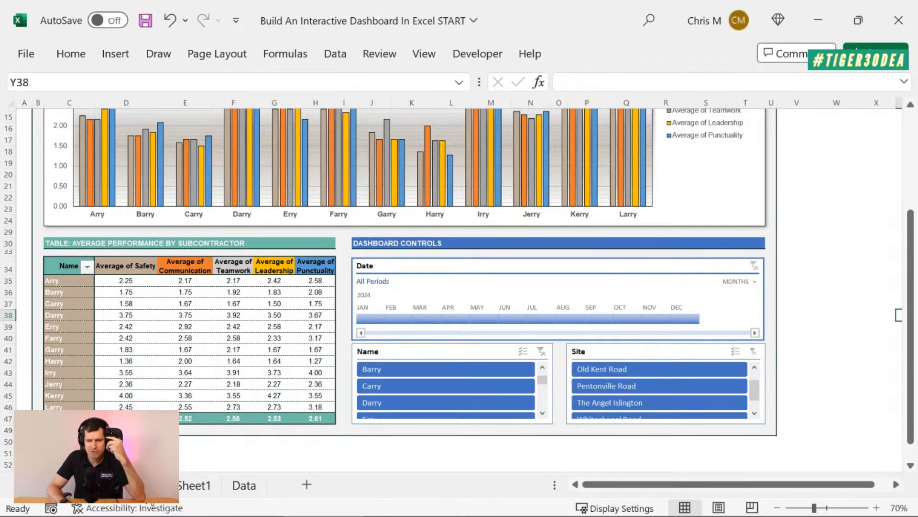
{"action": "left_click", "coordinate": [113, 282]}
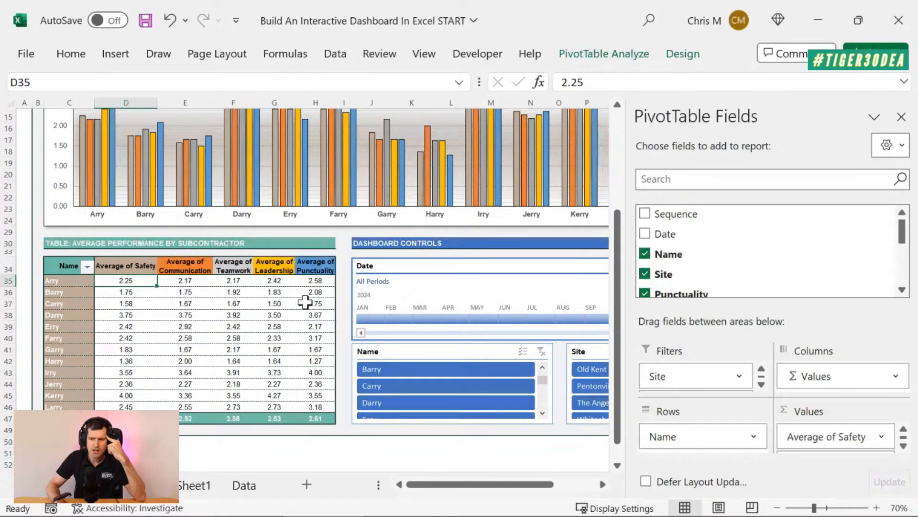
{"action": "key", "text": "Right"}
{"action": "key", "text": "Right"}
{"action": "key", "text": "Right"}
{"action": "key", "text": "Left"}
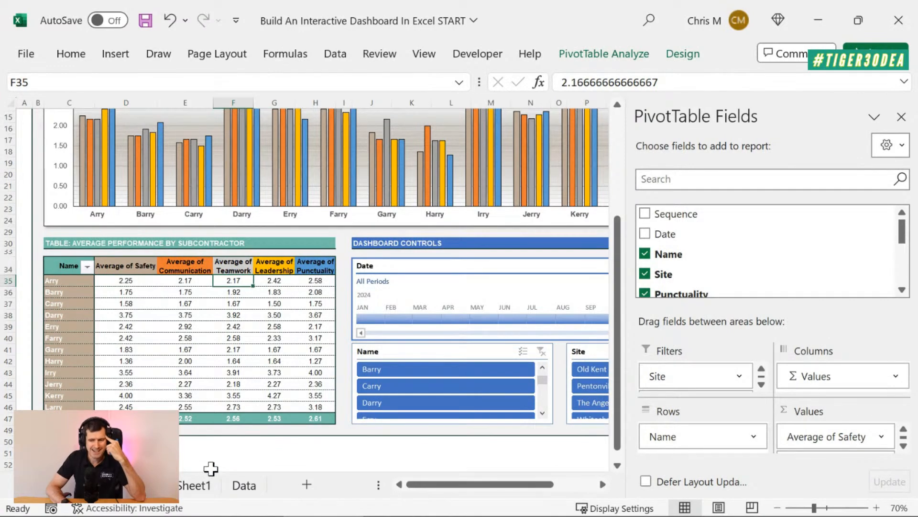
Summarize the Punctuality value field in the Sheet1 PivotTable by Average instead of Sum
{"action": "left_click", "coordinate": [207, 488]}
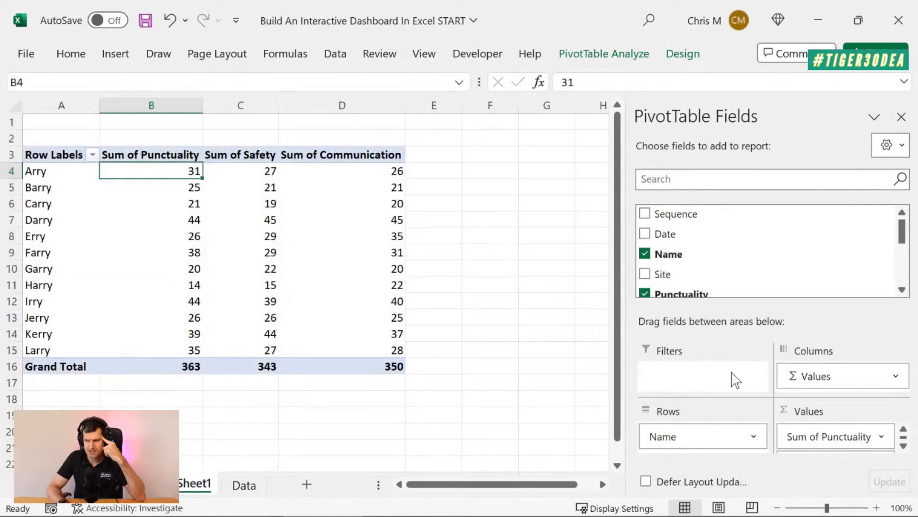
{"action": "left_click", "coordinate": [881, 437]}
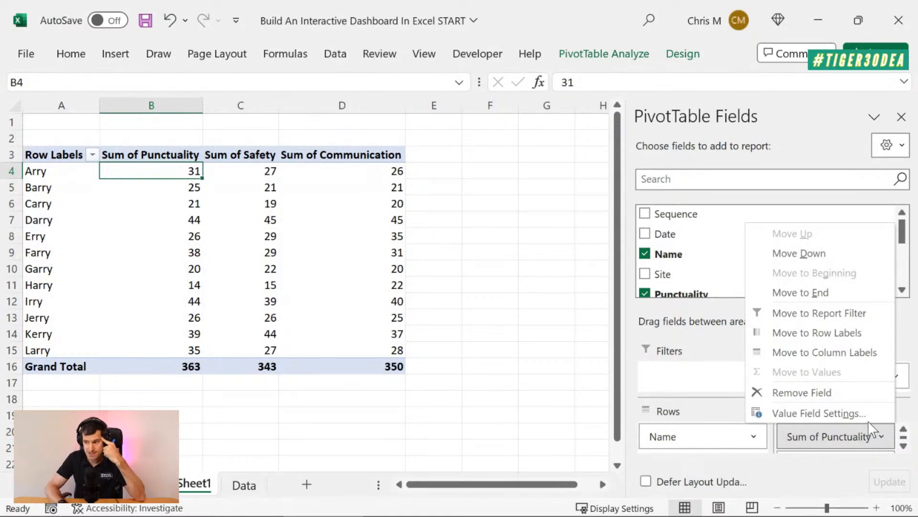
{"action": "left_click", "coordinate": [840, 414]}
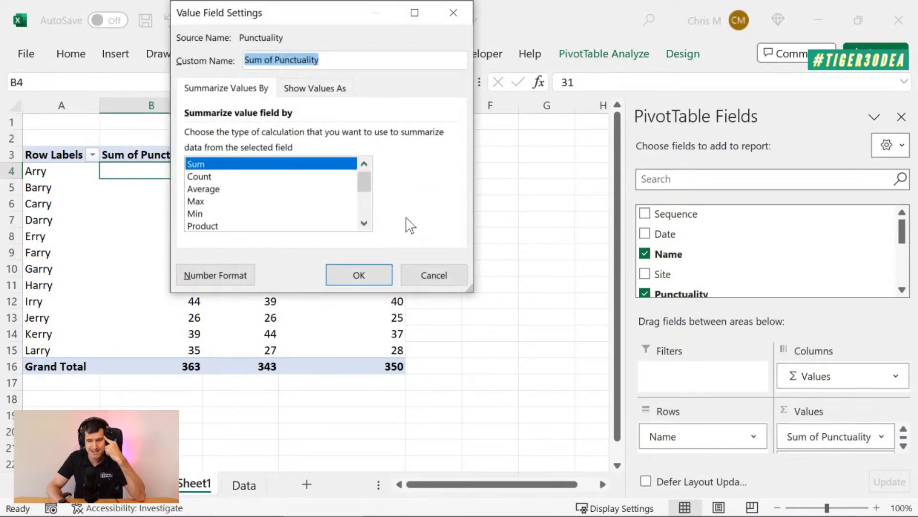
{"action": "left_click", "coordinate": [214, 190]}
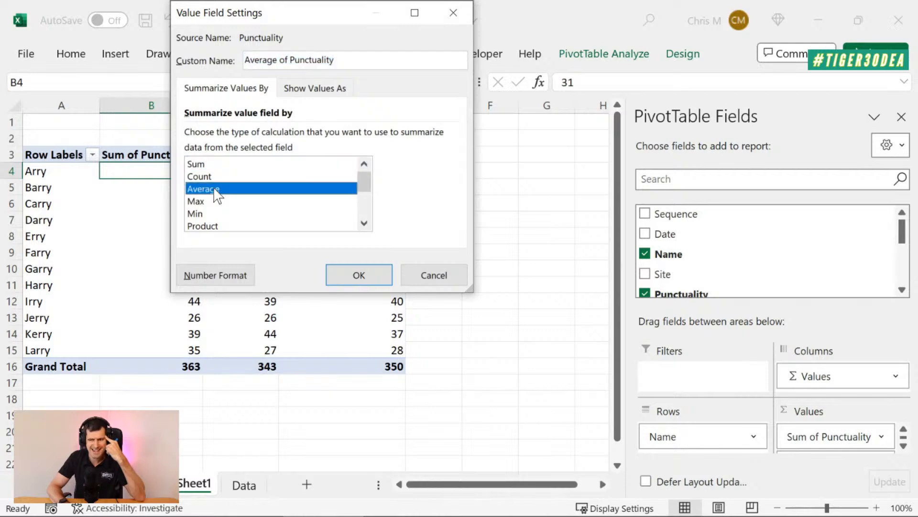
{"action": "left_click", "coordinate": [358, 276]}
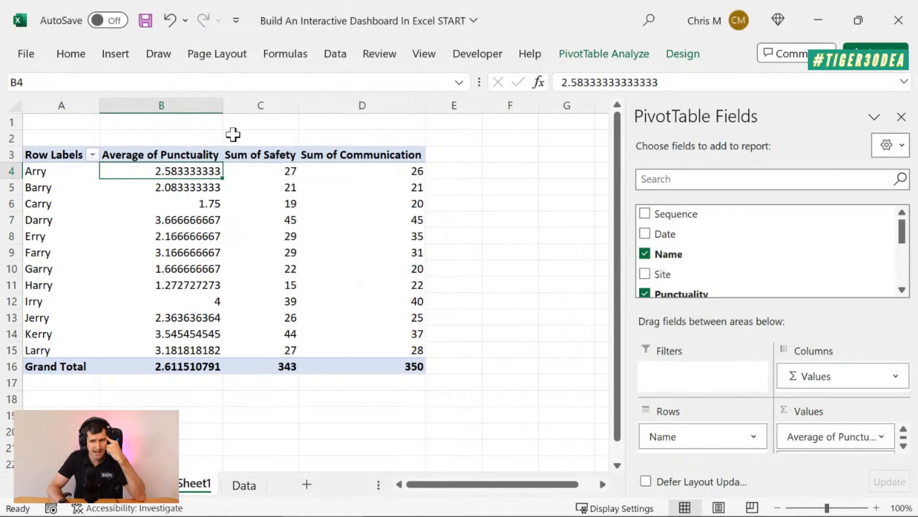
Summarize the Safety value field in the Sheet1 PivotTable by Average instead of Sum
{"action": "left_click", "coordinate": [903, 446]}
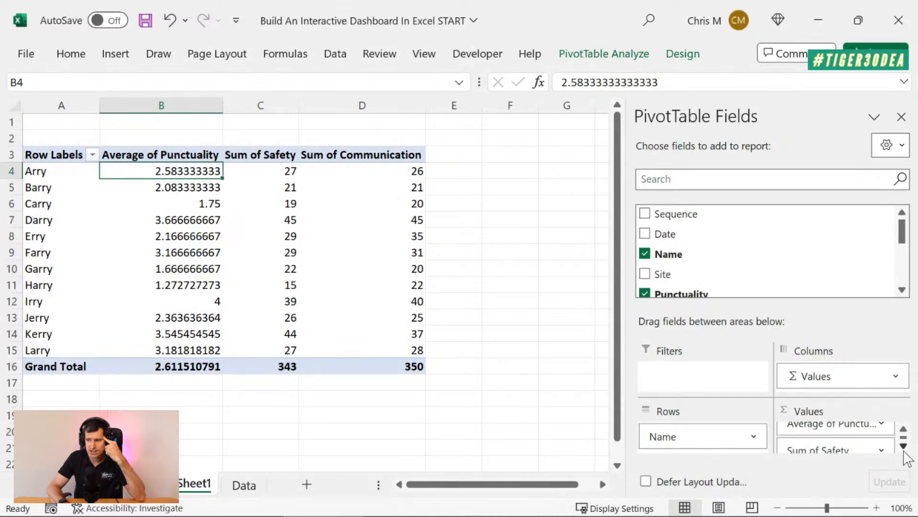
{"action": "left_click", "coordinate": [883, 438]}
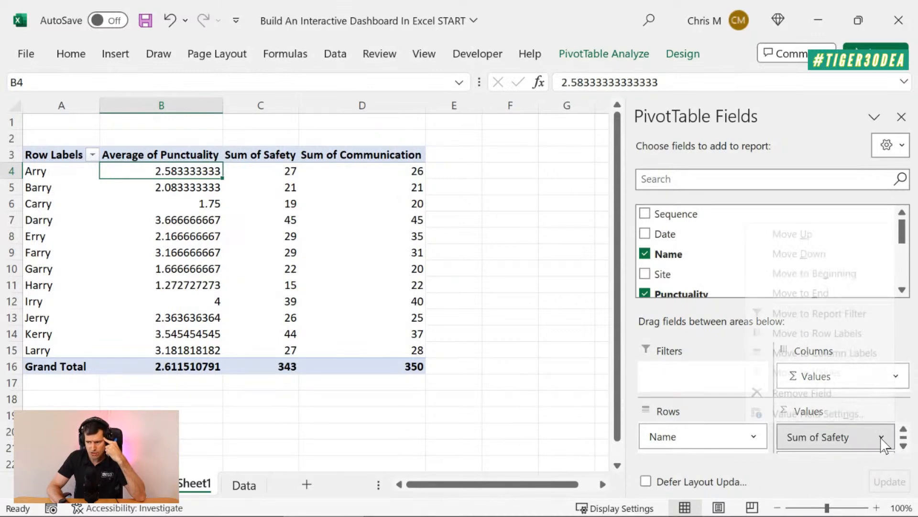
{"action": "left_click", "coordinate": [830, 412]}
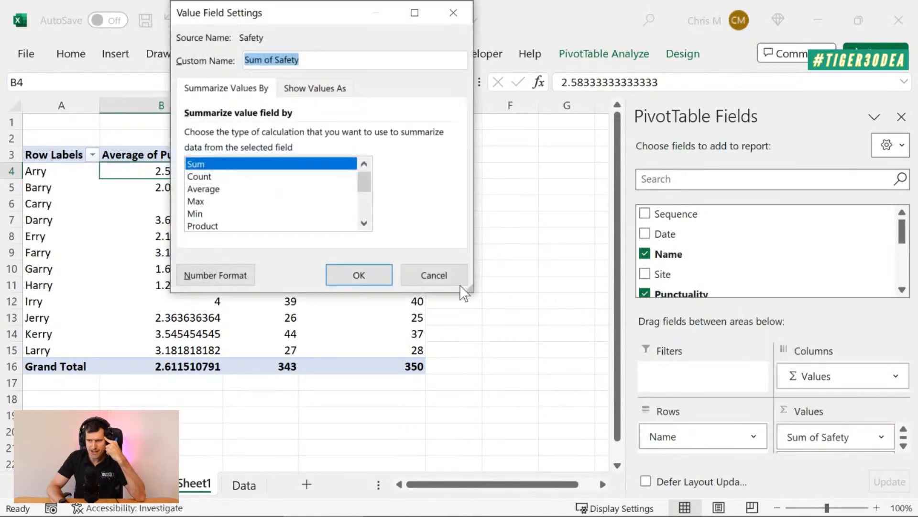
{"action": "left_click", "coordinate": [268, 189]}
{"action": "left_click", "coordinate": [372, 277]}
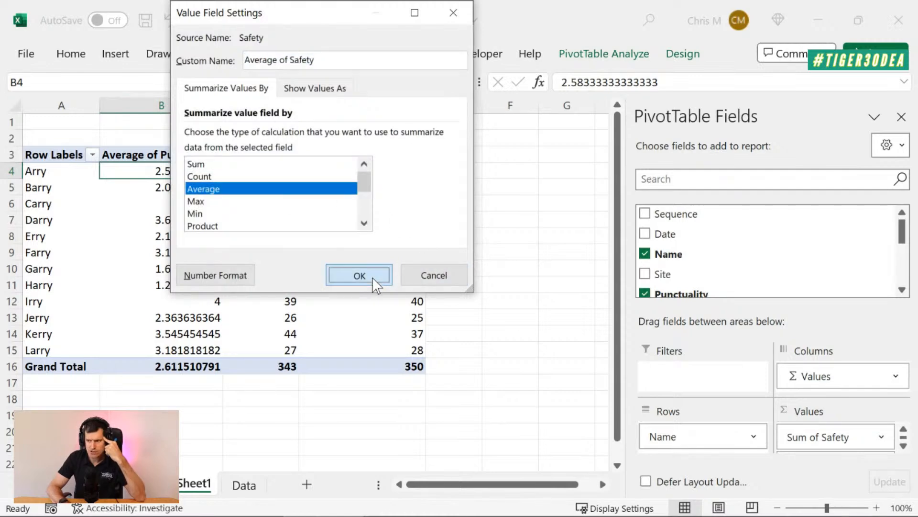
Summarize the Communication value field in the Sheet1 PivotTable by Average instead of Sum
{"action": "left_click", "coordinate": [903, 446]}
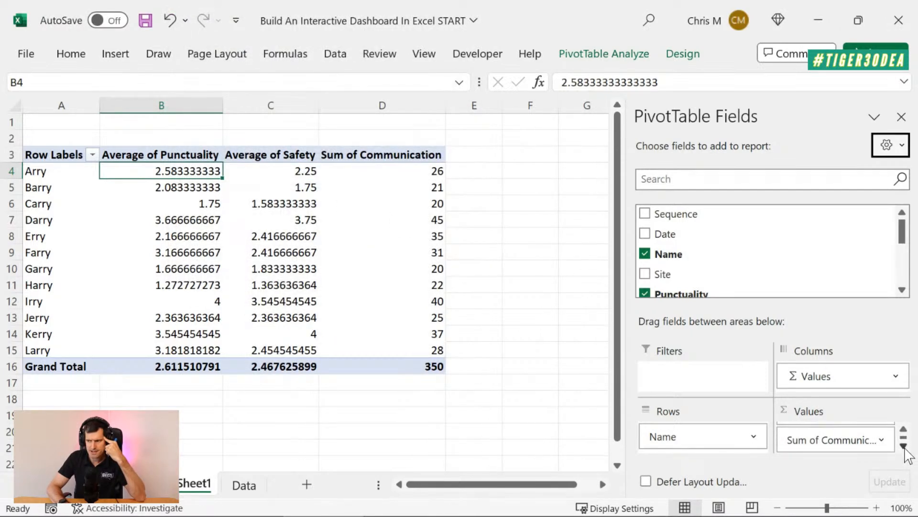
{"action": "left_click", "coordinate": [878, 441]}
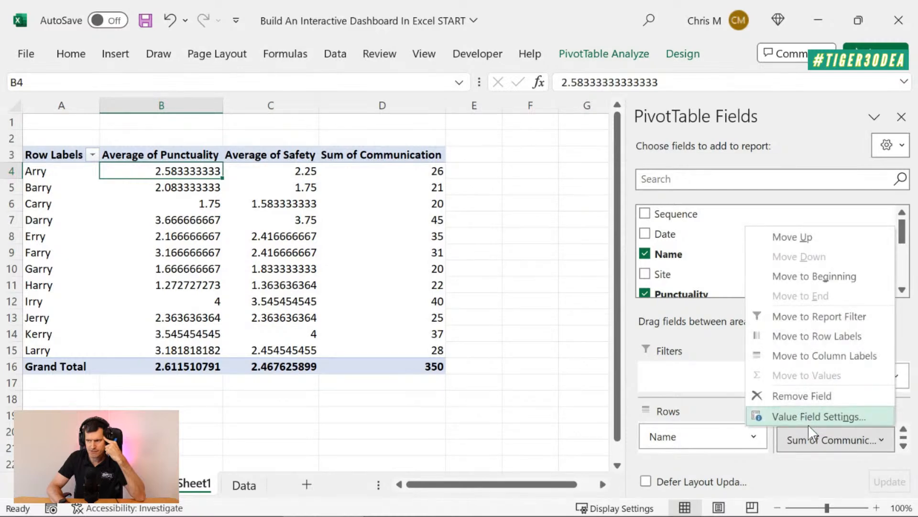
{"action": "left_click", "coordinate": [810, 425]}
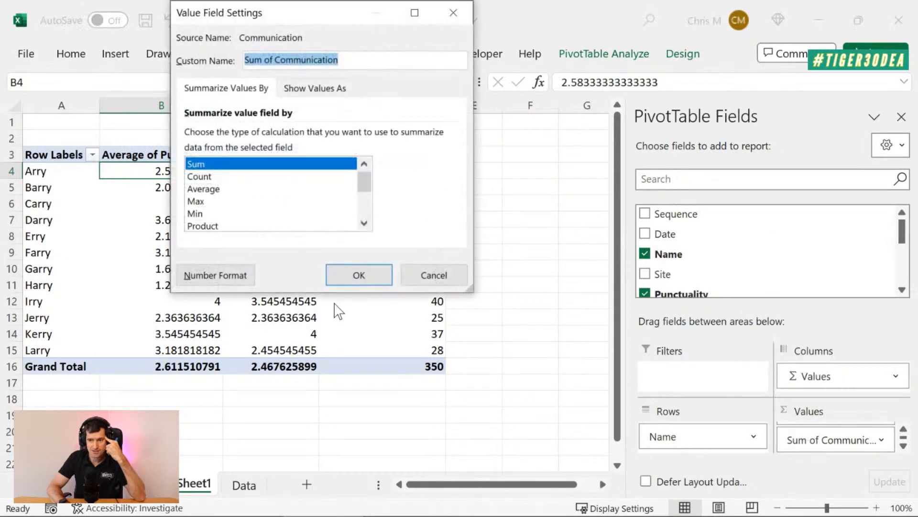
{"action": "left_click", "coordinate": [270, 190]}
{"action": "left_click", "coordinate": [375, 274]}
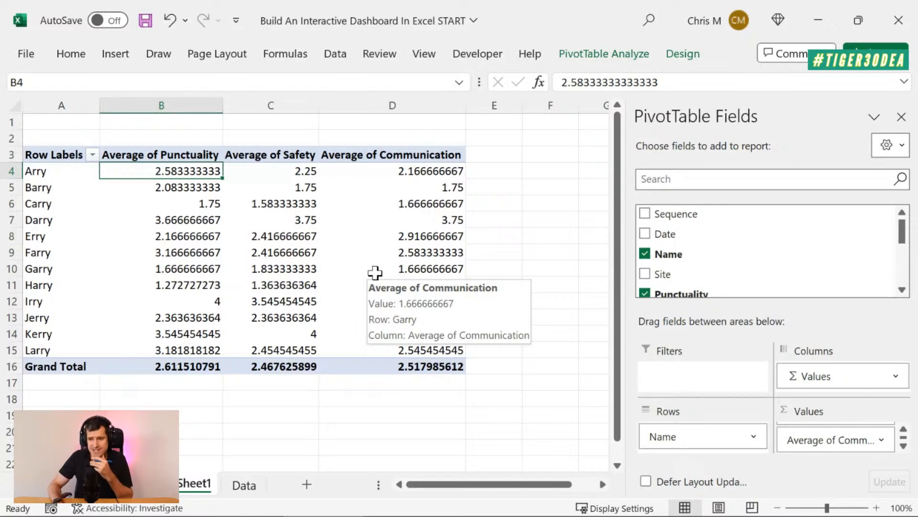
{"action": "key", "text": "Down"}
{"action": "key", "text": "Down"}
{"action": "key", "text": "Down"}
{"action": "key", "text": "Down"}
{"action": "key", "text": "Down"}
{"action": "key", "text": "Down"}
{"action": "key", "text": "Down"}
{"action": "key", "text": "Down"}
{"action": "key", "text": "Up"}
{"action": "key", "text": "Up"}
{"action": "key", "text": "Up"}
{"action": "key", "text": "Up"}
{"action": "key", "text": "Up"}
{"action": "key", "text": "Up"}
{"action": "key", "text": "Up"}
{"action": "key", "text": "Up"}
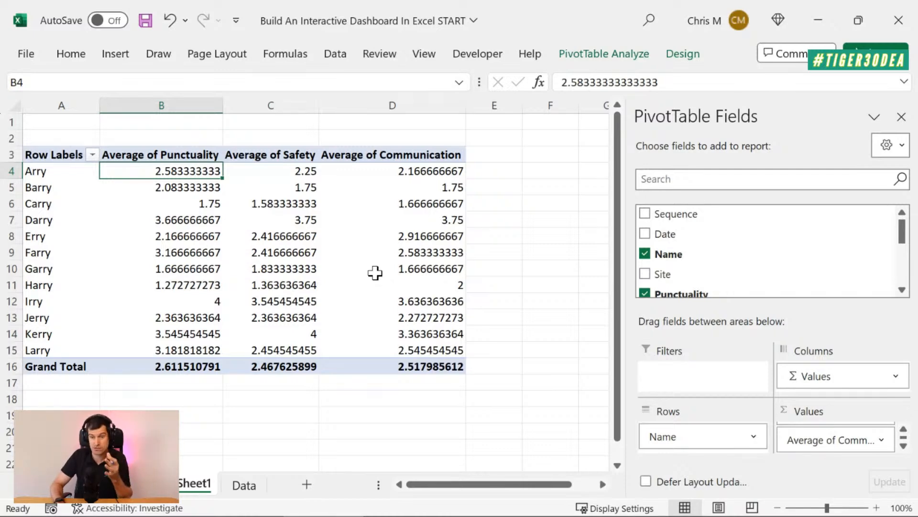
Format all PivotTable averages including the grand totals, B4 to D16, as numbers with two decimal places
{"action": "key", "text": "shift+Right"}
{"action": "key", "text": "shift+Right"}
{"action": "key", "text": "shift+Right"}
{"action": "key", "text": "shift+Left"}
{"action": "key", "text": "shift+Down"}
{"action": "key", "text": "shift+Down"}
{"action": "key", "text": "shift+Down"}
{"action": "key", "text": "shift+Down"}
{"action": "key", "text": "shift+Down"}
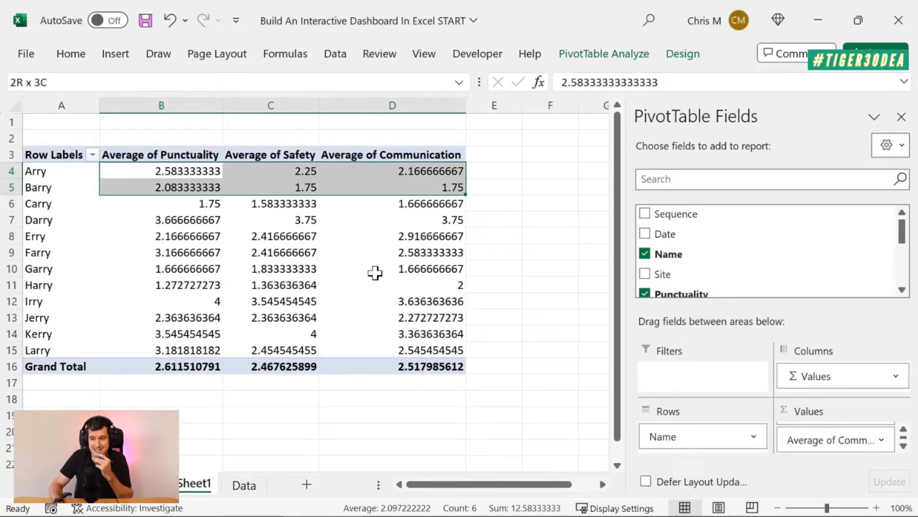
{"action": "key", "text": "shift+Down"}
{"action": "key", "text": "shift+Down"}
{"action": "key", "text": "shift+Down"}
{"action": "key", "text": "shift+Down"}
{"action": "key", "text": "shift+Down"}
{"action": "key", "text": "shift+Down"}
{"action": "key", "text": "shift+Down"}
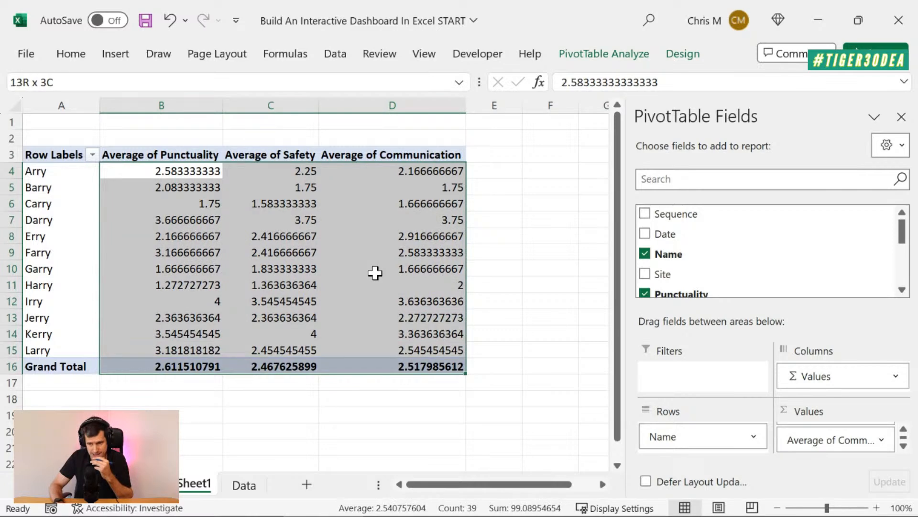
{"action": "left_click", "coordinate": [72, 55]}
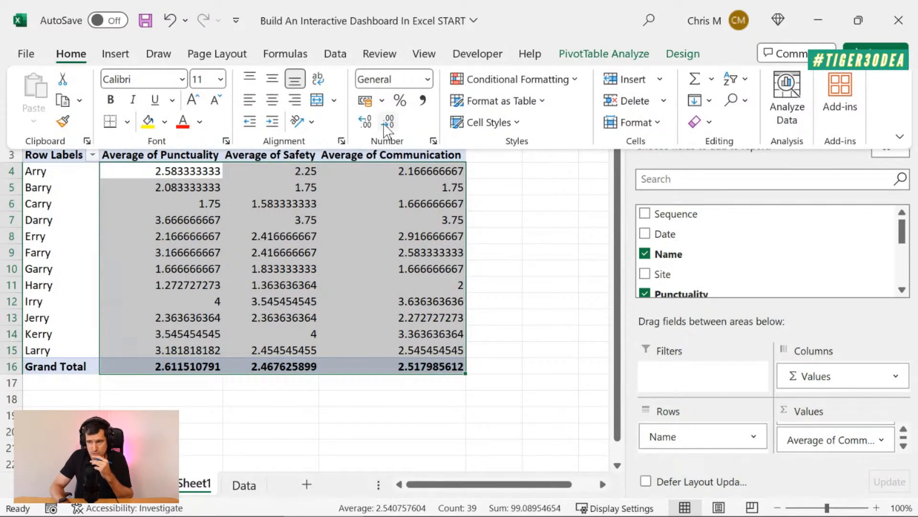
{"action": "left_click", "coordinate": [367, 122]}
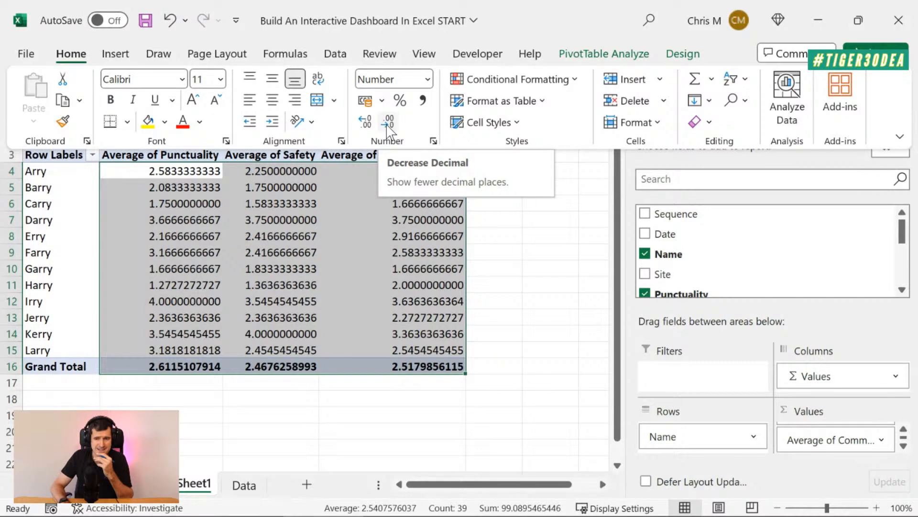
{"action": "left_click", "coordinate": [387, 122]}
{"action": "left_click", "coordinate": [388, 122]}
{"action": "left_click", "coordinate": [387, 122]}
{"action": "left_click", "coordinate": [388, 122]}
{"action": "left_click", "coordinate": [387, 122]}
{"action": "left_click", "coordinate": [387, 122]}
{"action": "left_click", "coordinate": [388, 122]}
{"action": "left_click", "coordinate": [388, 122]}
{"action": "left_click", "coordinate": [388, 122]}
{"action": "left_click", "coordinate": [387, 122]}
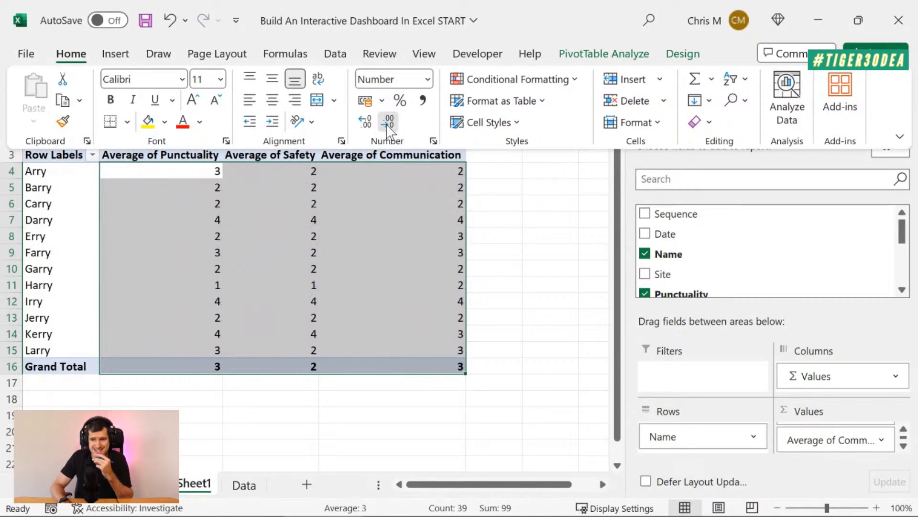
{"action": "left_click", "coordinate": [362, 123]}
{"action": "left_click", "coordinate": [363, 124]}
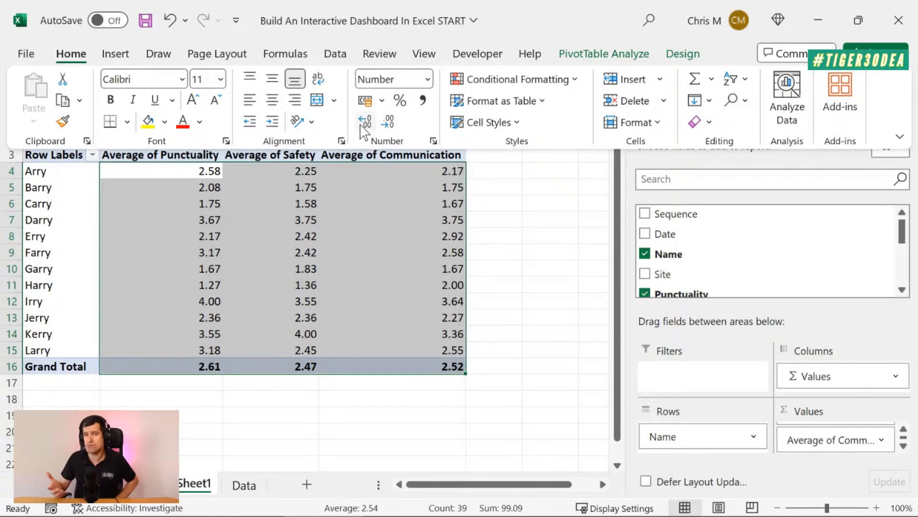
{"action": "left_click", "coordinate": [513, 191]}
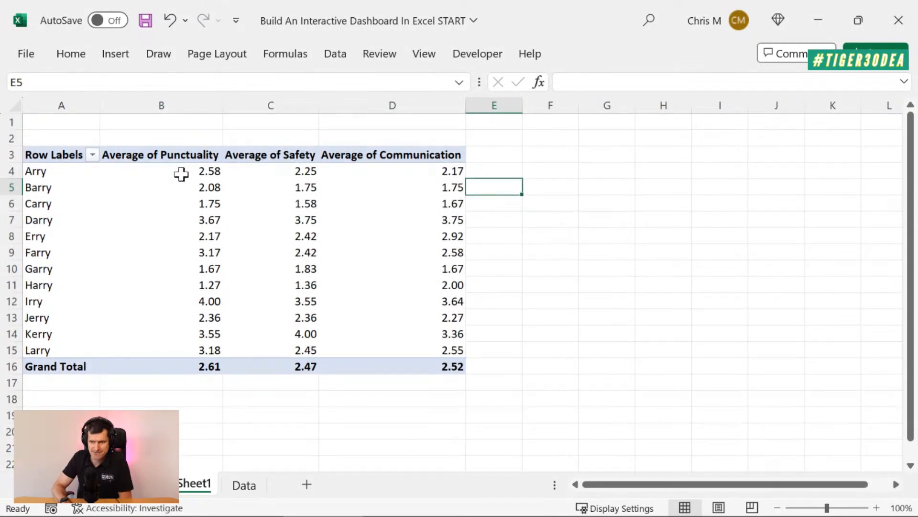
{"action": "left_click", "coordinate": [181, 173]}
{"action": "left_click", "coordinate": [539, 184]}
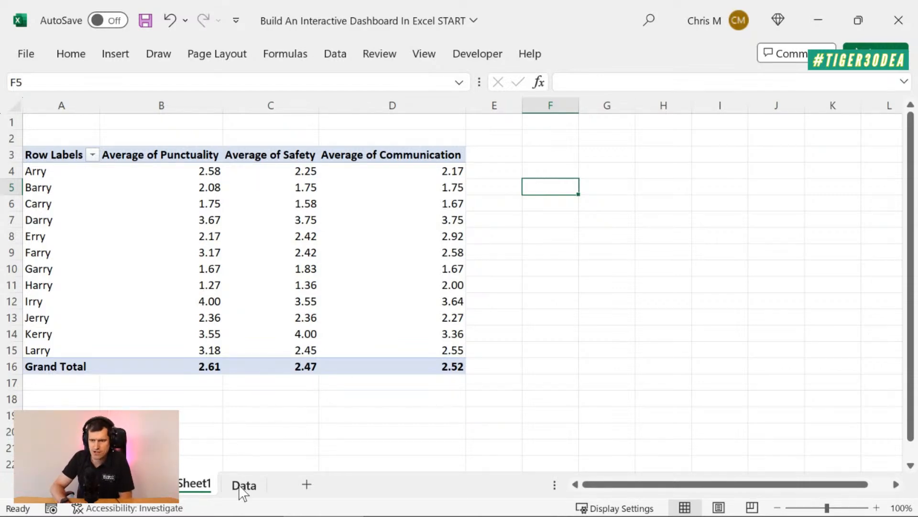
{"action": "left_click", "coordinate": [186, 169]}
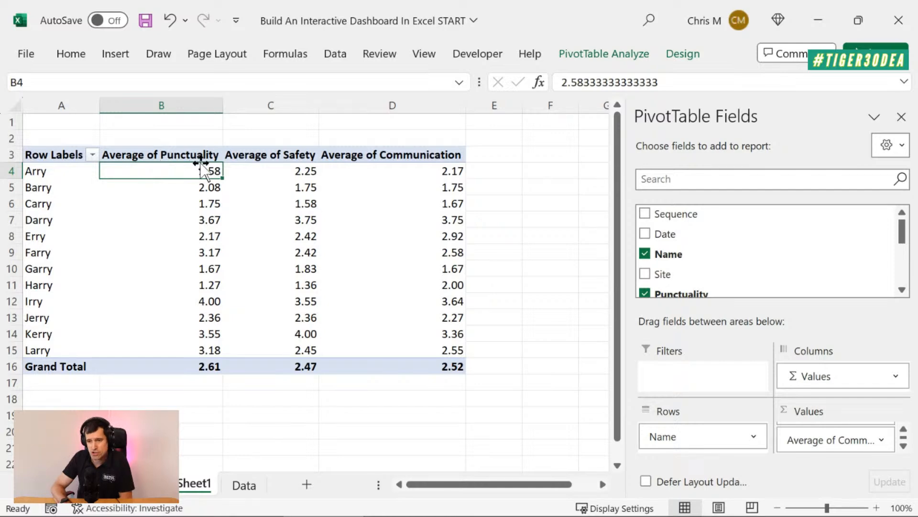
On the Data sheet, set the width of the Punctuality to Leadership columns, E to I, to 5
{"action": "left_click", "coordinate": [244, 485]}
{"action": "left_click", "coordinate": [826, 179]}
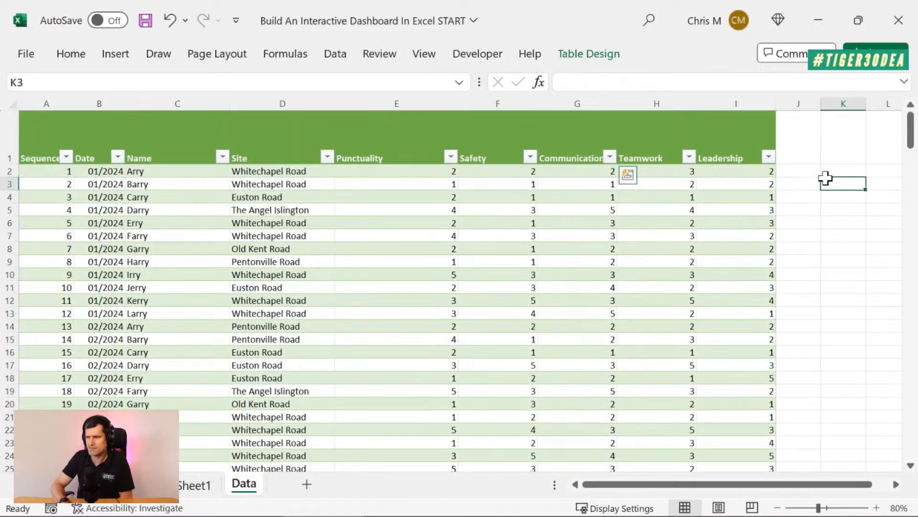
{"action": "left_click", "coordinate": [352, 147]}
{"action": "key", "text": "Left"}
{"action": "key", "text": "Left"}
{"action": "key", "text": "Left"}
{"action": "key", "text": "Right"}
{"action": "key", "text": "Right"}
{"action": "key", "text": "Right"}
{"action": "key", "text": "shift+Right"}
{"action": "key", "text": "shift+Right"}
{"action": "key", "text": "shift+Right"}
{"action": "key", "text": "shift+Right"}
{"action": "key", "text": "alt"}
{"action": "key", "text": "h"}
{"action": "key", "text": "o"}
{"action": "key", "text": "w"}
{"action": "key", "text": "Return"}
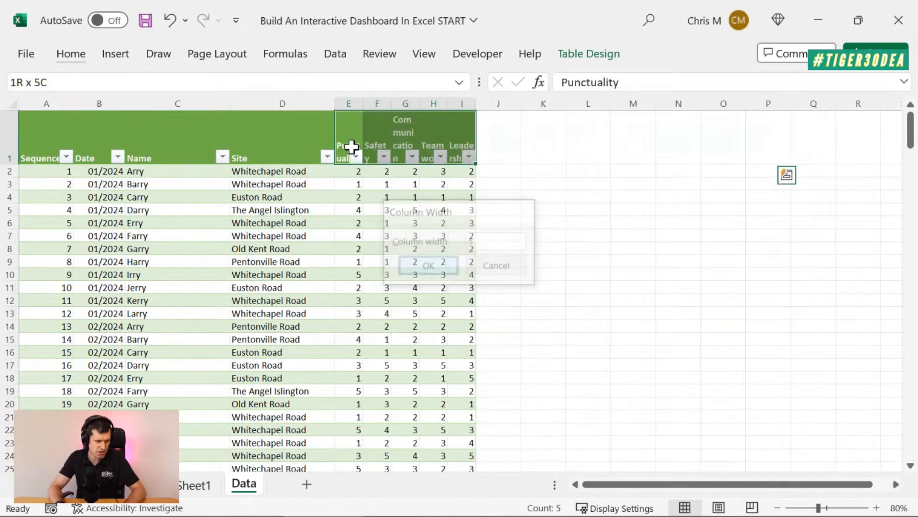
Start an AVERAGEIFS formula in cell K2 of the Data sheet
{"action": "key", "text": "Right"}
{"action": "key", "text": "Right"}
{"action": "key", "text": "Right"}
{"action": "key", "text": "Right"}
{"action": "key", "text": "Down"}
{"action": "key", "text": "Right"}
{"action": "key", "text": "Right"}
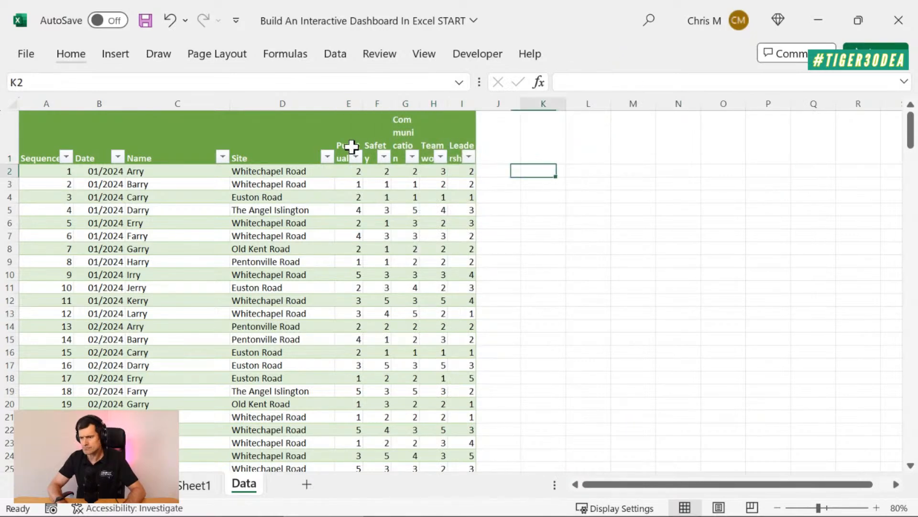
{"action": "type", "text": "=v"}
{"action": "key", "text": "BackSpace"}
{"action": "type", "text": "a"}
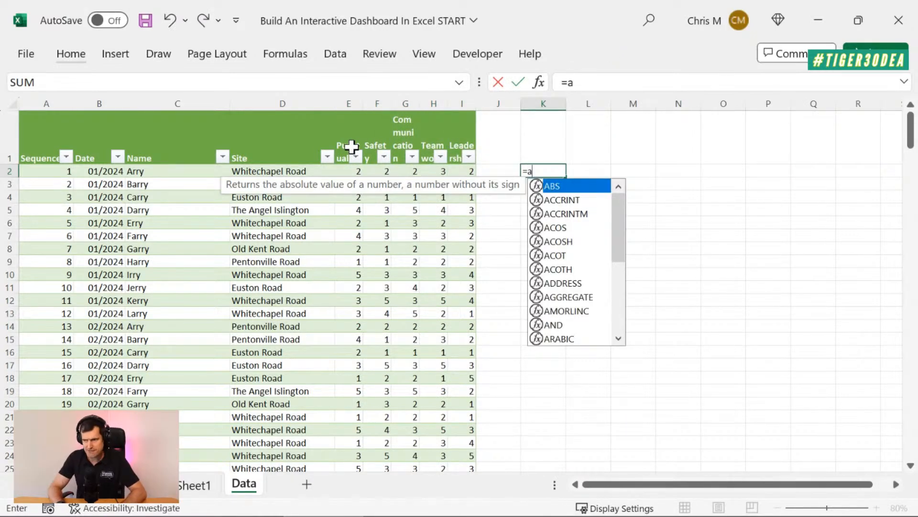
{"action": "type", "text": "verages"}
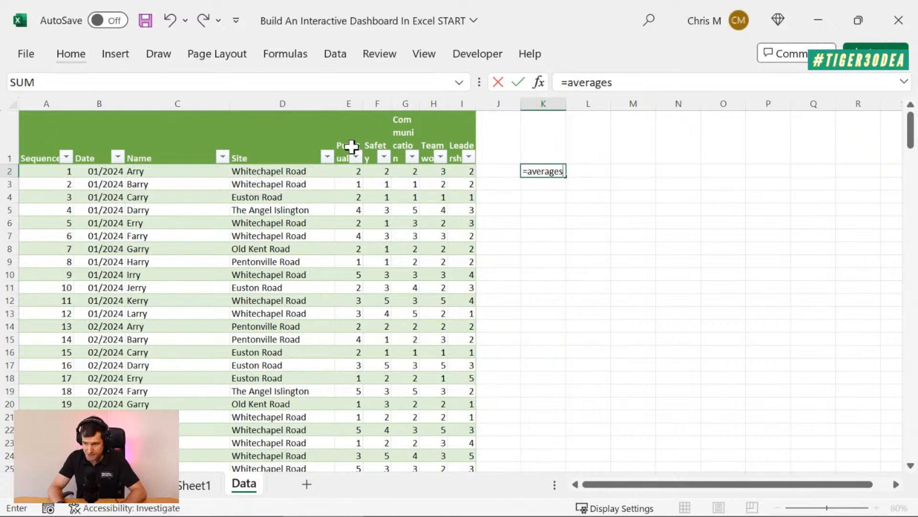
{"action": "key", "text": "BackSpace"}
{"action": "type", "text": "ifs"}
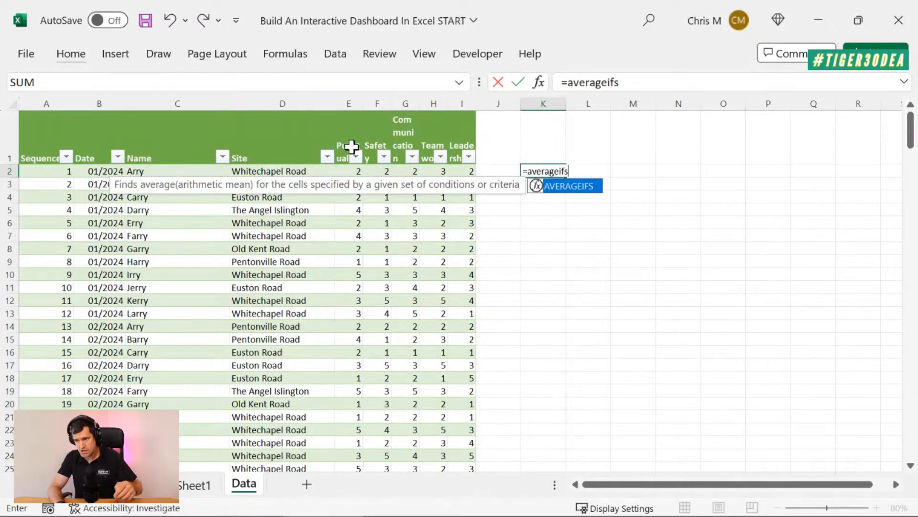
{"action": "type", "text": "("}
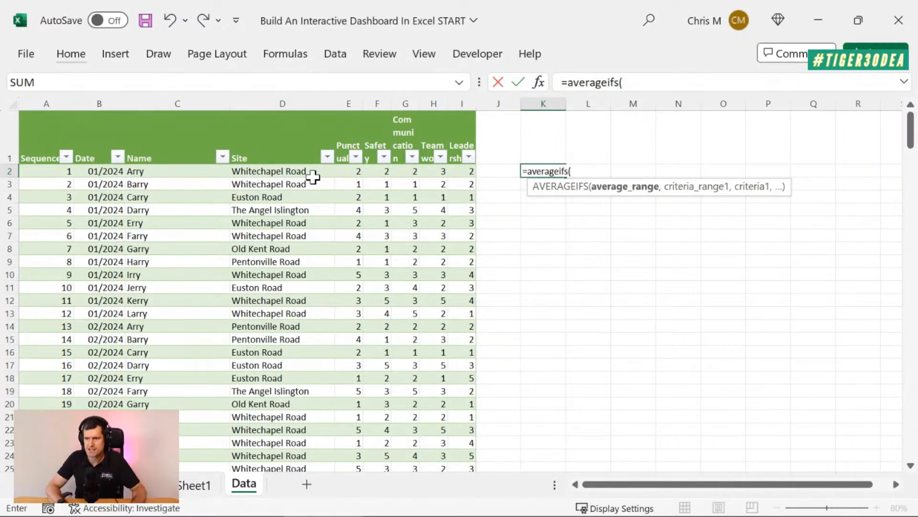
Use the table's whole Punctuality column as the average range and its whole Name column as the first criteria range
{"action": "left_click", "coordinate": [339, 168]}
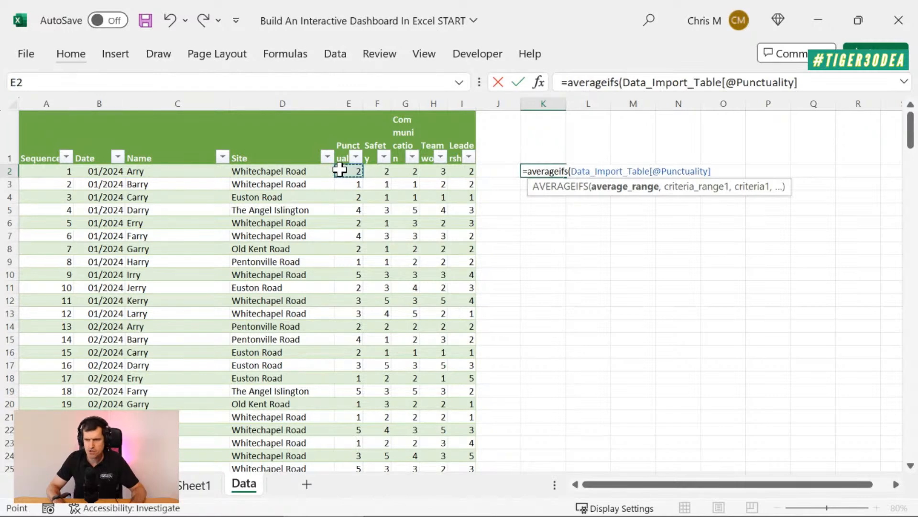
{"action": "key", "text": "ctrl+shift+Down"}
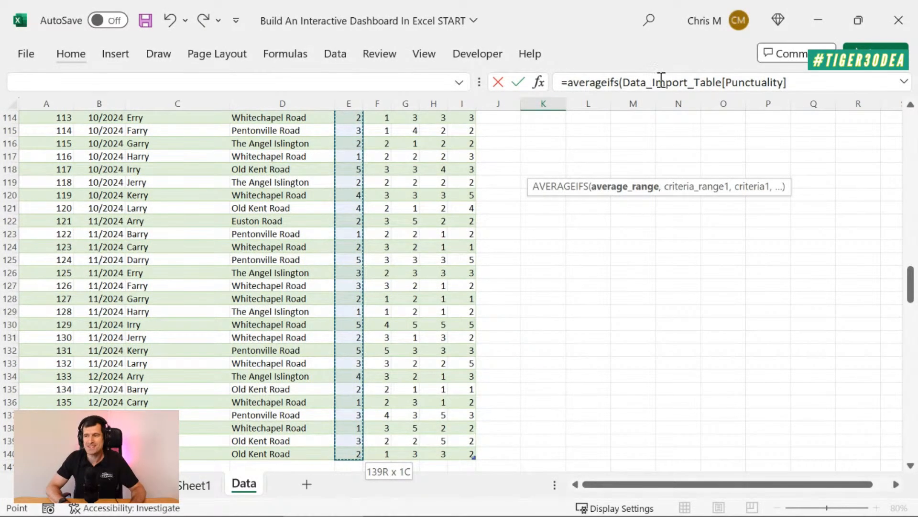
{"action": "left_click", "coordinate": [822, 77]}
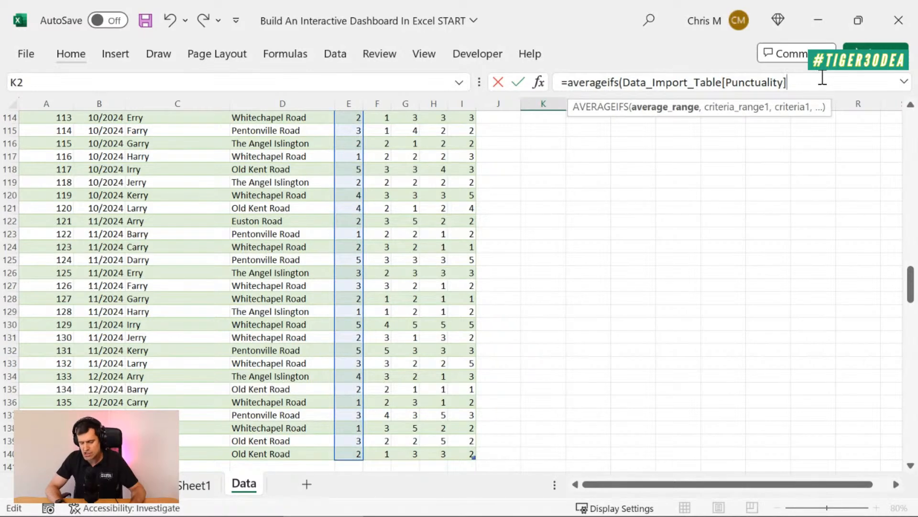
{"action": "type", "text": ","}
{"action": "left_click_drag", "start_coordinate": [911, 275], "coordinate": [915, 125]}
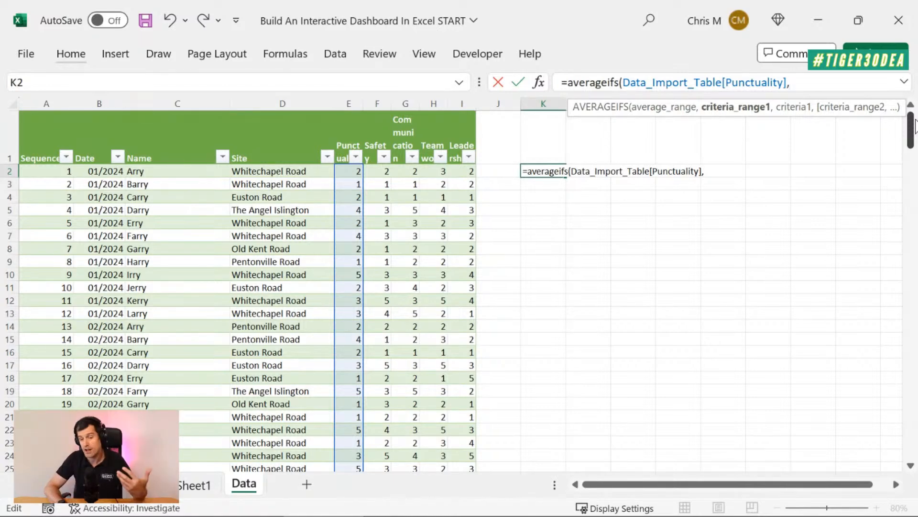
{"action": "left_click", "coordinate": [185, 165]}
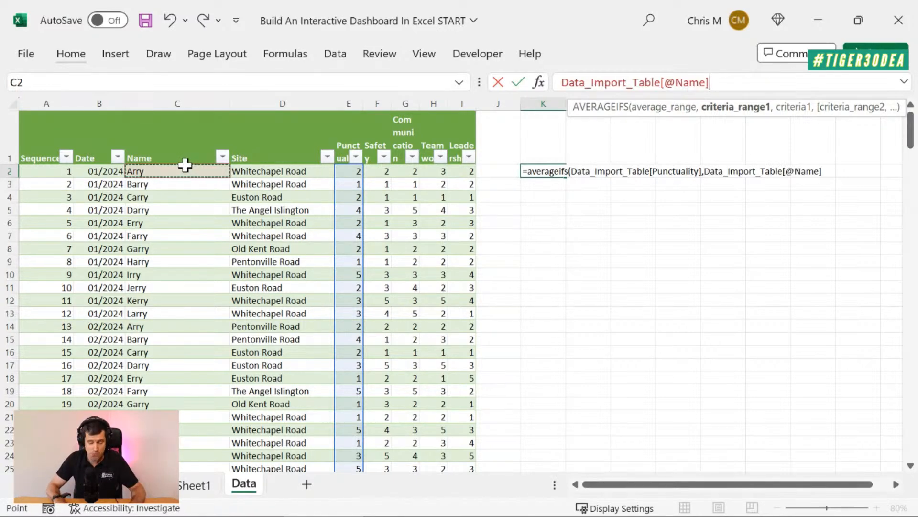
{"action": "key", "text": "ctrl+shift+Down"}
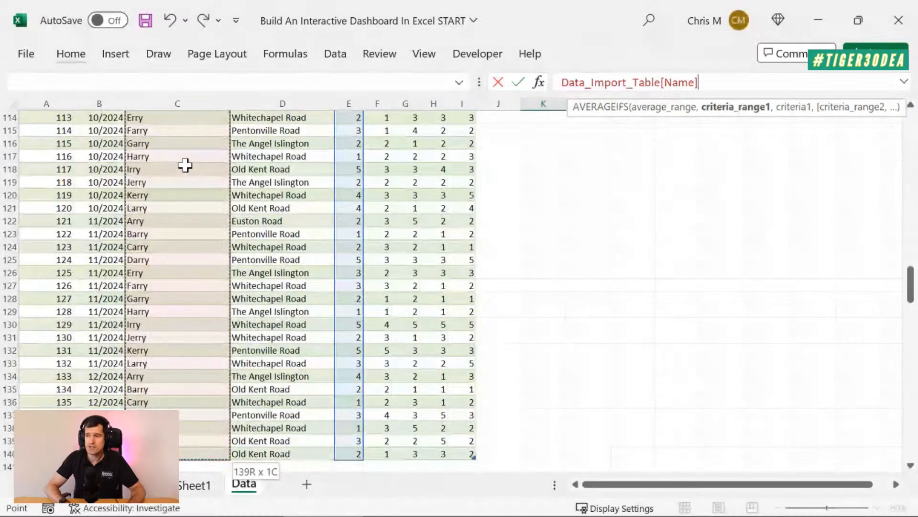
{"action": "type", "text": ","}
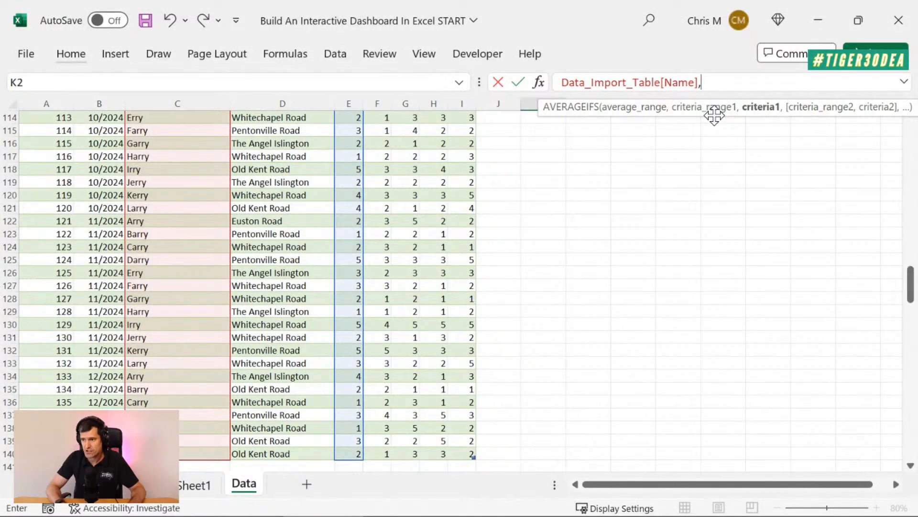
{"action": "type", "text": "\"arry"}
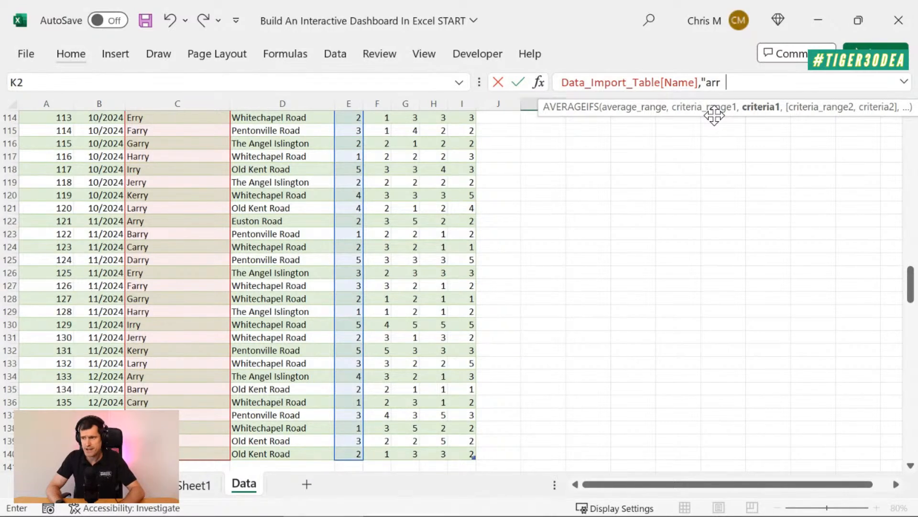
Enter the first subcontractor's name, capitalized and in quotation marks, as the formula's first criterion
{"action": "key", "text": "BackSpace"}
{"action": "key", "text": "BackSpace"}
{"action": "key", "text": "BackSpace"}
{"action": "key", "text": "BackSpace"}
{"action": "type", "text": "A"}
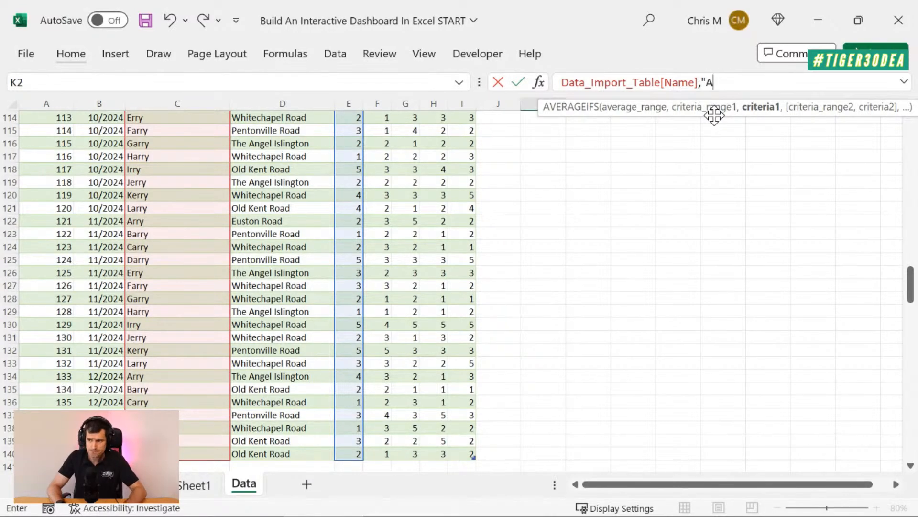
{"action": "type", "text": "rry\""}
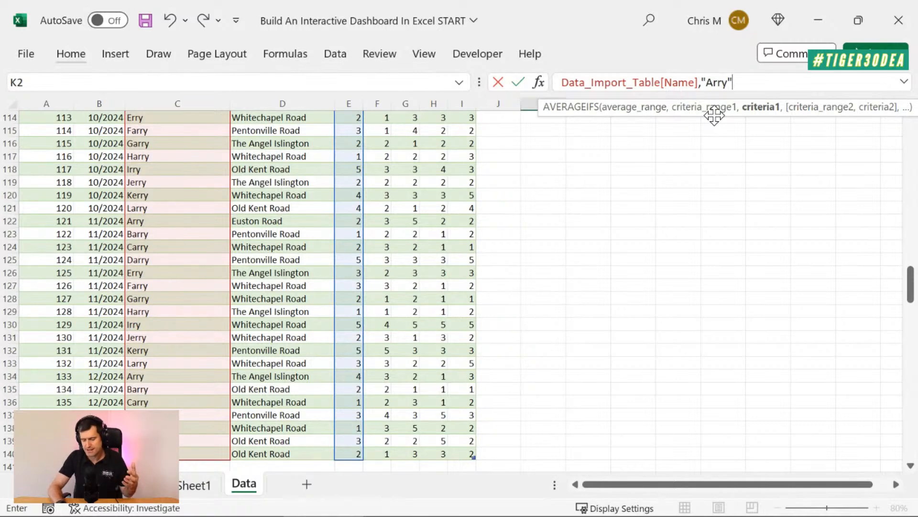
{"action": "type", "text": ")"}
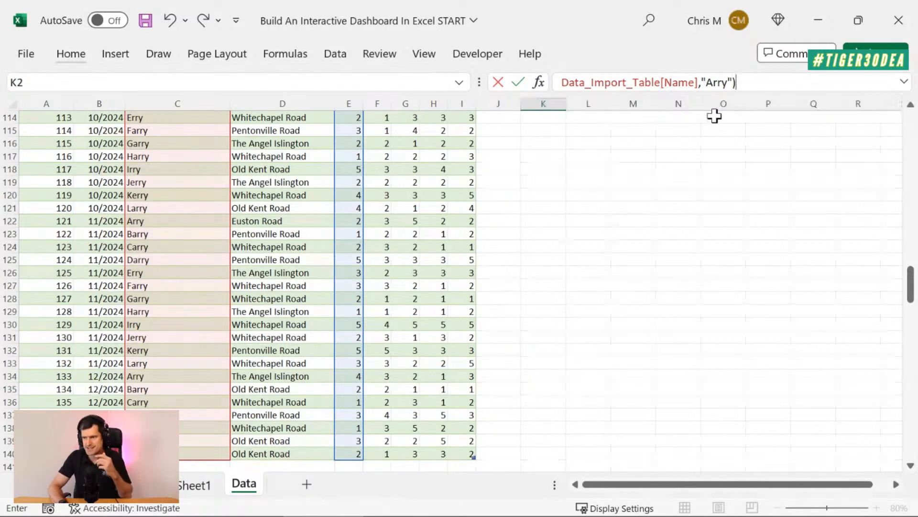
Complete the AVERAGEIFS formula in K2 with its closing parenthesis, enter it, and reselect the cell
{"action": "left_click", "coordinate": [723, 82]}
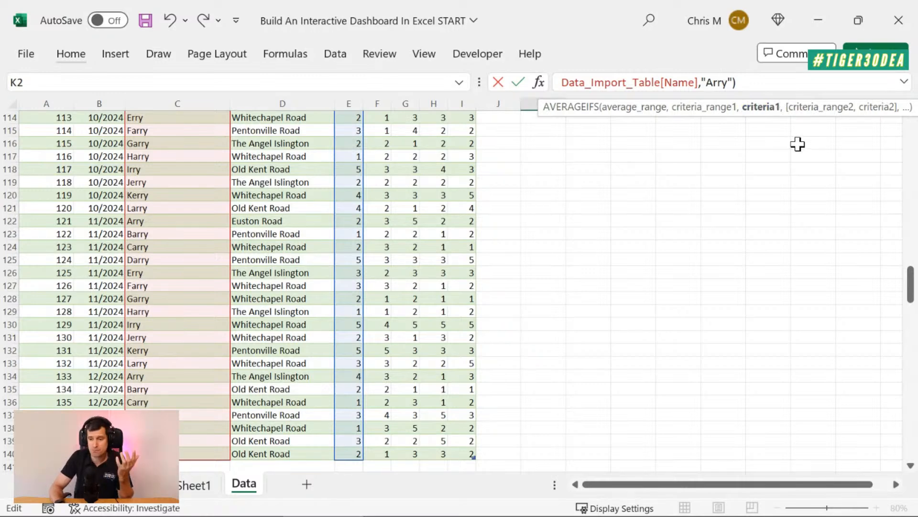
{"action": "key", "text": "Return"}
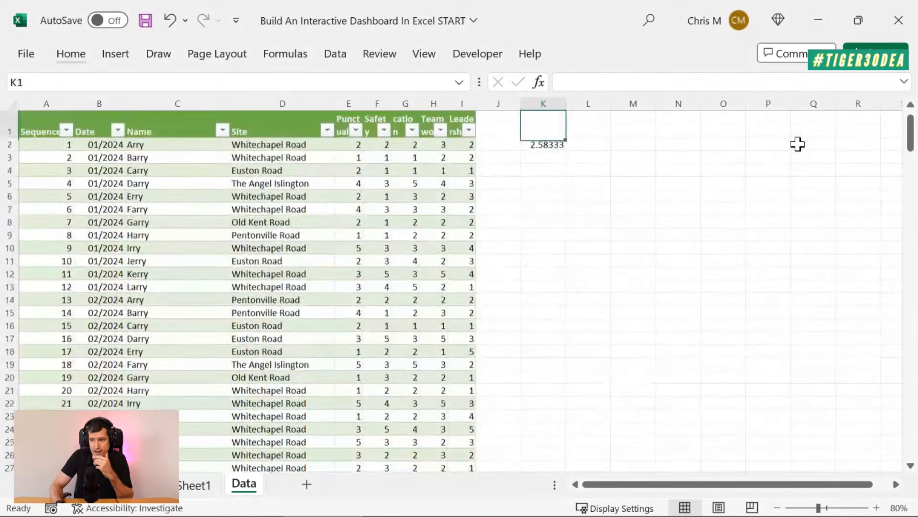
{"action": "key", "text": "Up"}
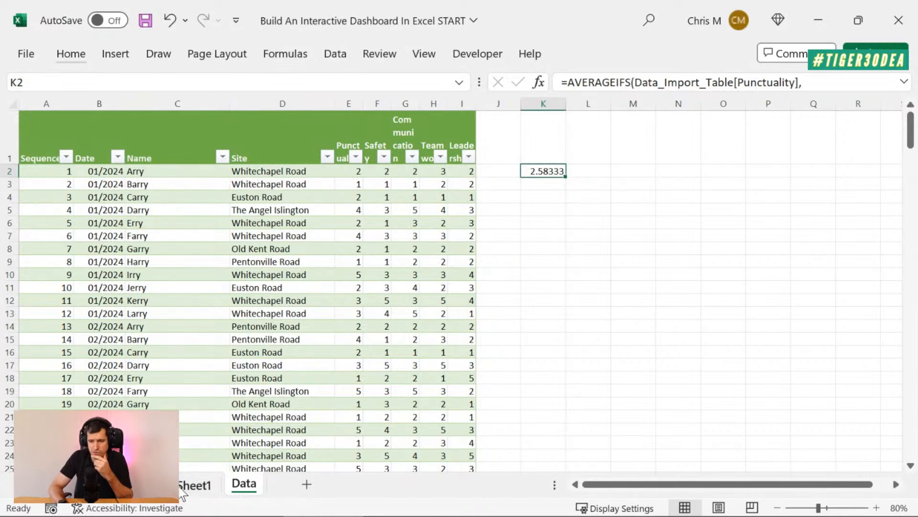
Compare the K2 average with the first subcontractor's Average of Punctuality in the Sheet1 PivotTable, and view the finished dashboard's table and chart
{"action": "left_click", "coordinate": [195, 485]}
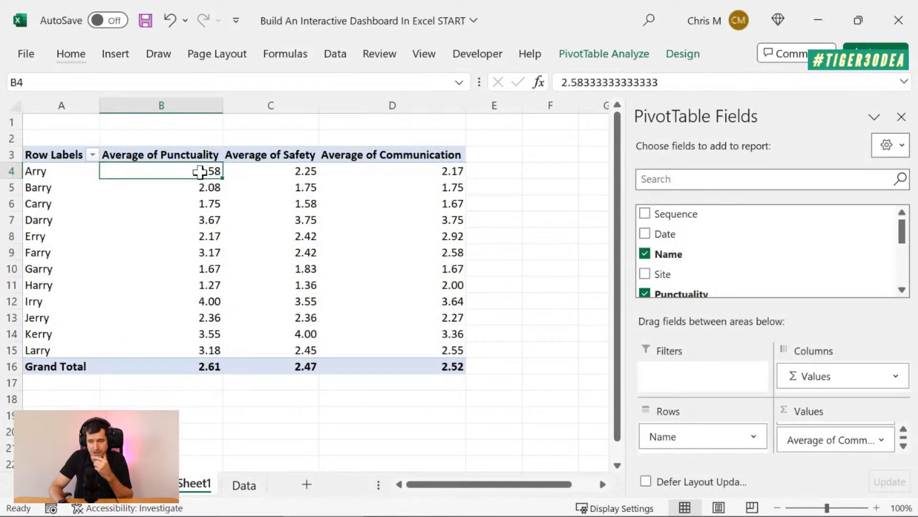
{"action": "mouse_move", "coordinate": [310, 177]}
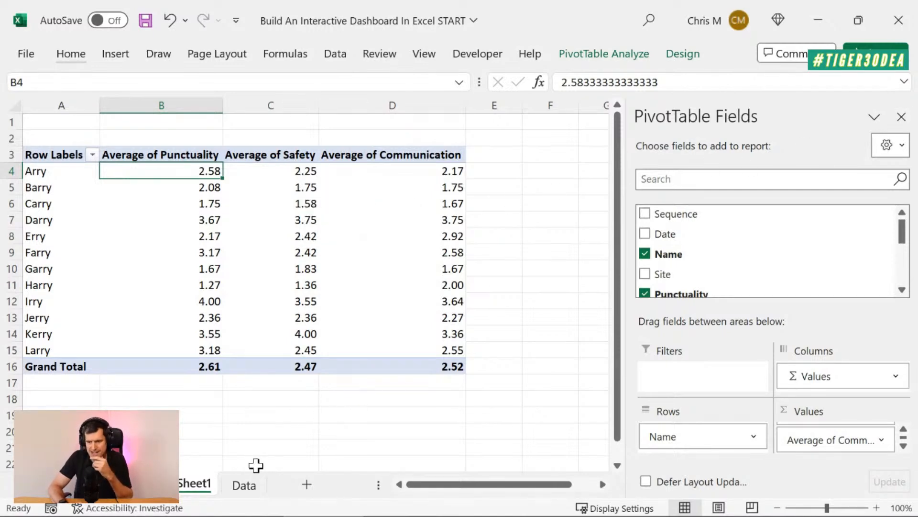
{"action": "left_click", "coordinate": [241, 485]}
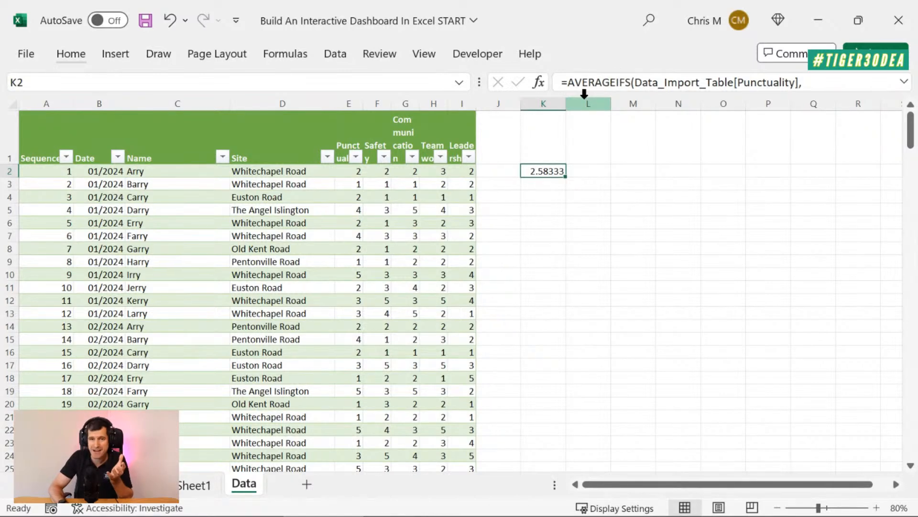
{"action": "left_click", "coordinate": [196, 486]}
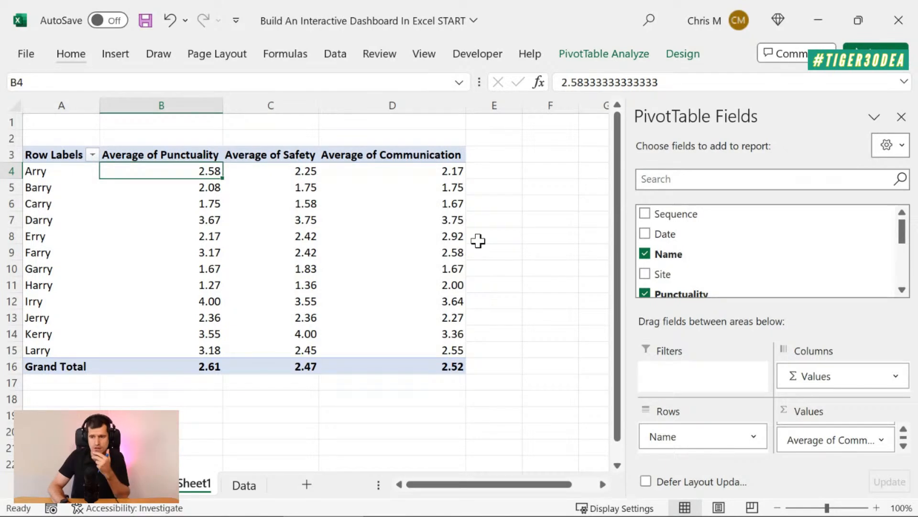
{"action": "left_click", "coordinate": [502, 157]}
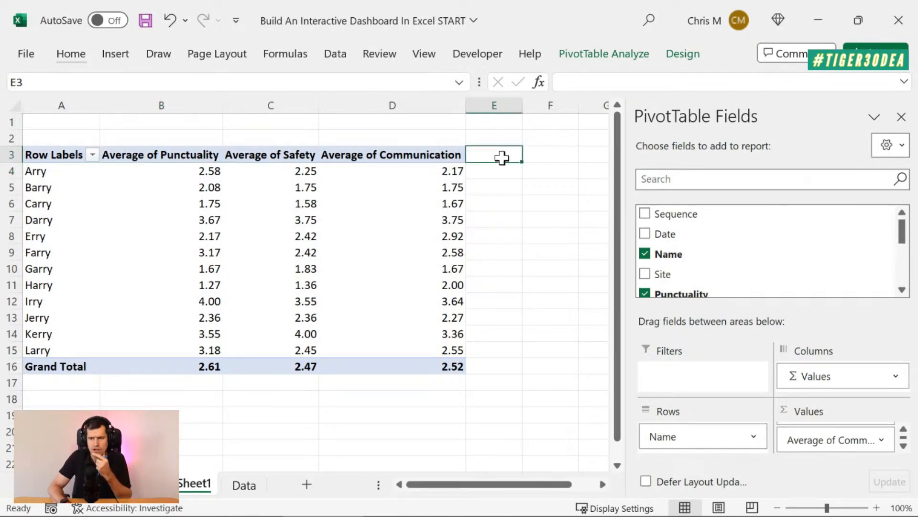
{"action": "left_click", "coordinate": [182, 175]}
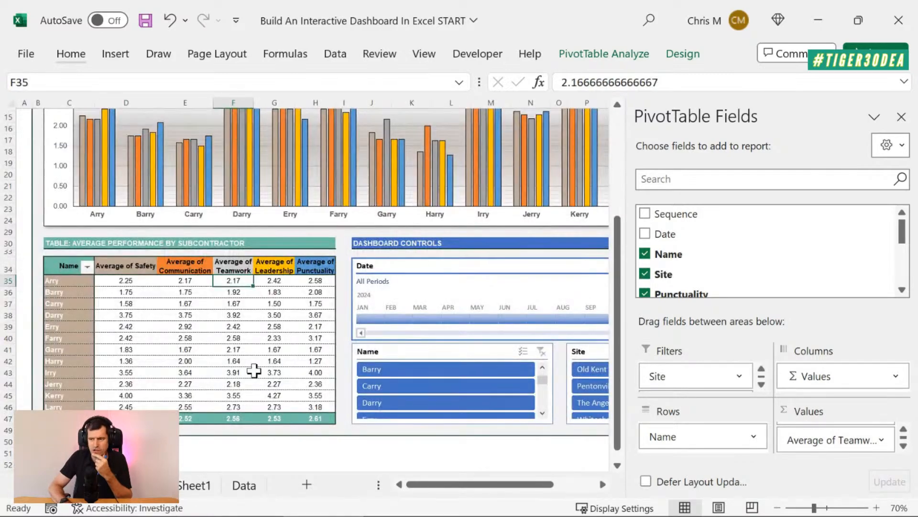
{"action": "scroll", "coordinate": [338, 287], "scroll_direction": "up", "scroll_amount": 5}
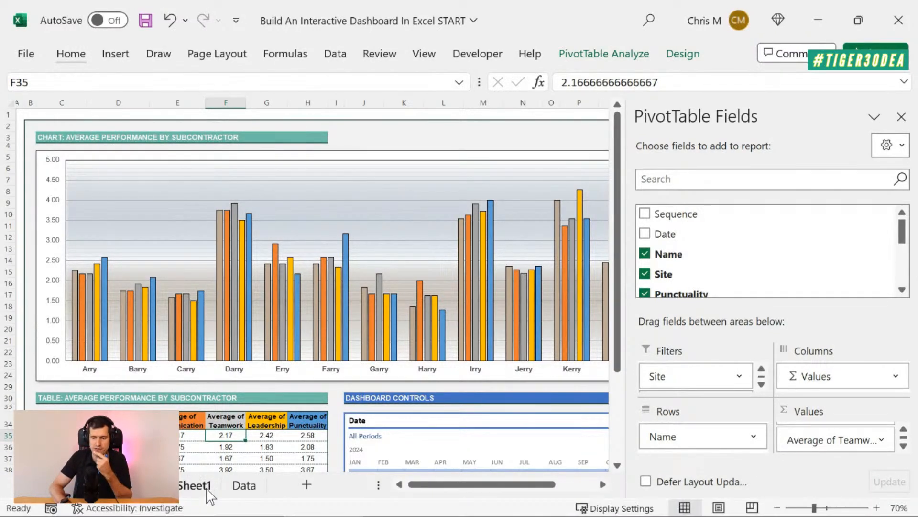
Hide the PivotTable field list on Sheet1 and insert a Clustered Column PivotChart based on the PivotTable
{"action": "left_click", "coordinate": [207, 492]}
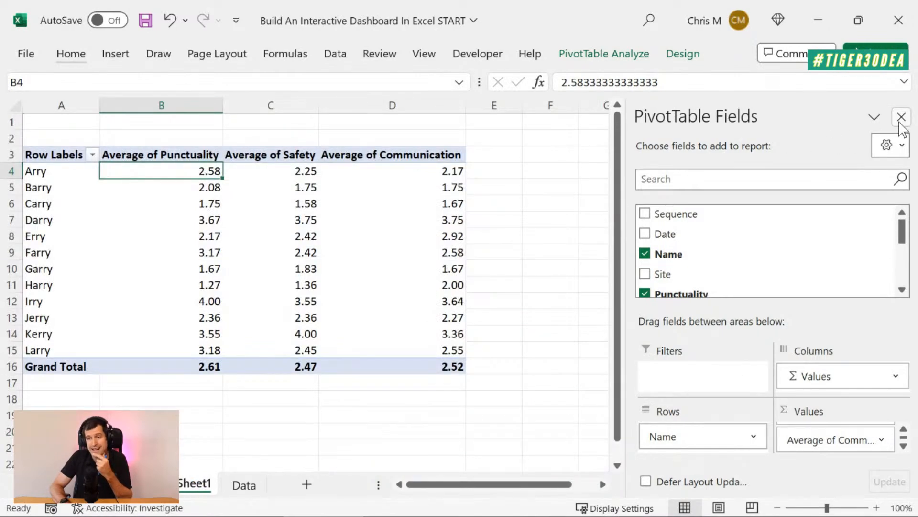
{"action": "left_click", "coordinate": [901, 117]}
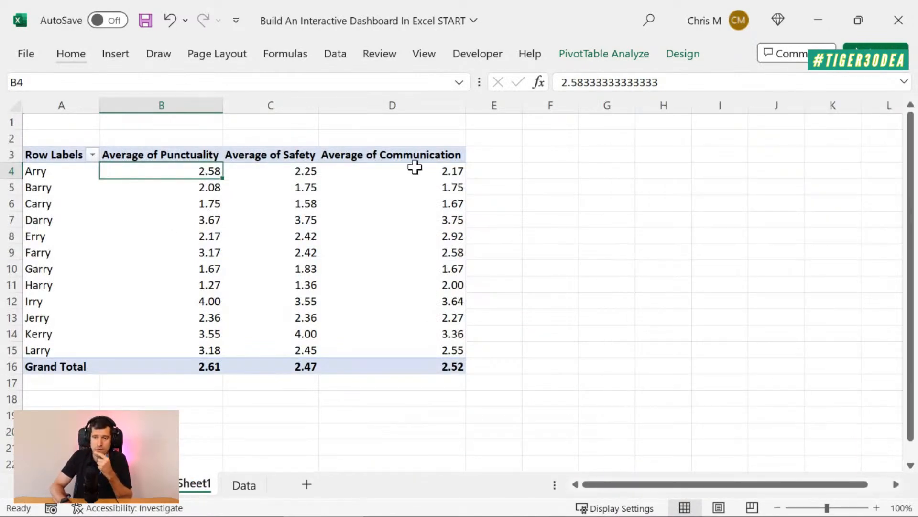
{"action": "mouse_move", "coordinate": [428, 168]}
{"action": "left_click", "coordinate": [611, 58]}
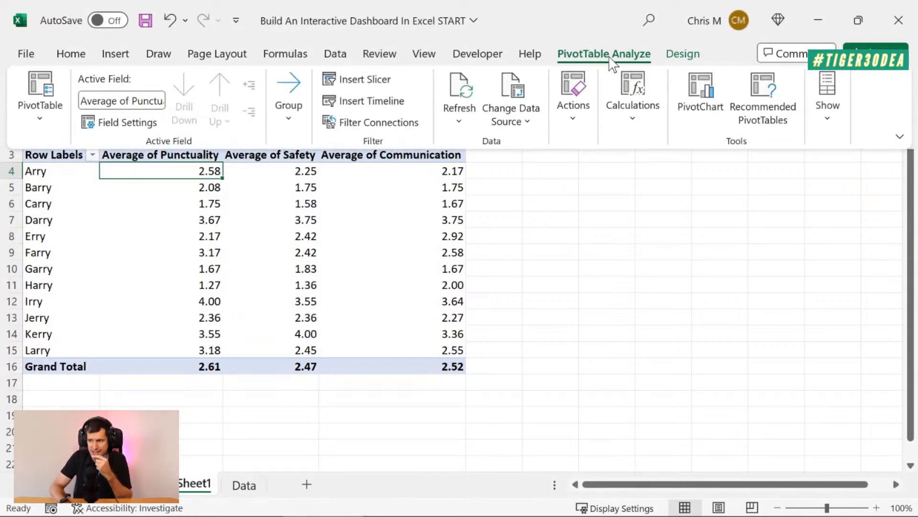
{"action": "left_click", "coordinate": [705, 93]}
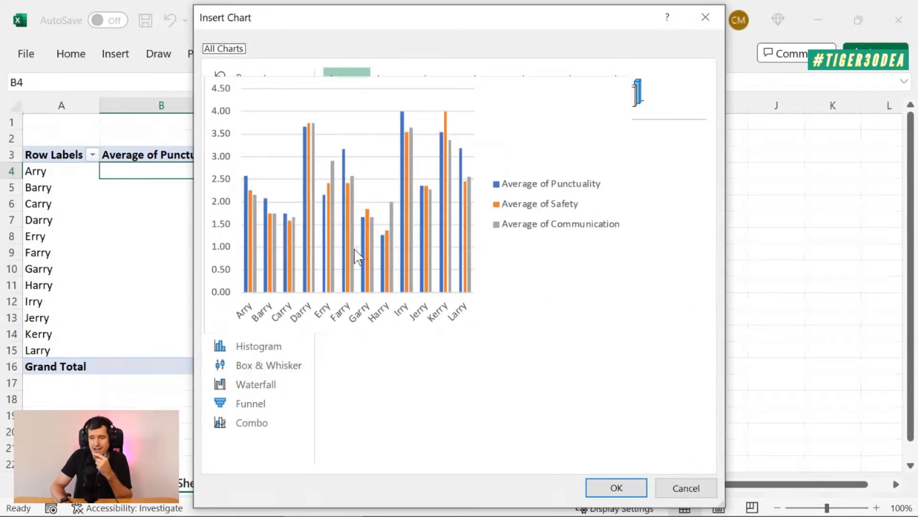
{"action": "mouse_move", "coordinate": [360, 247]}
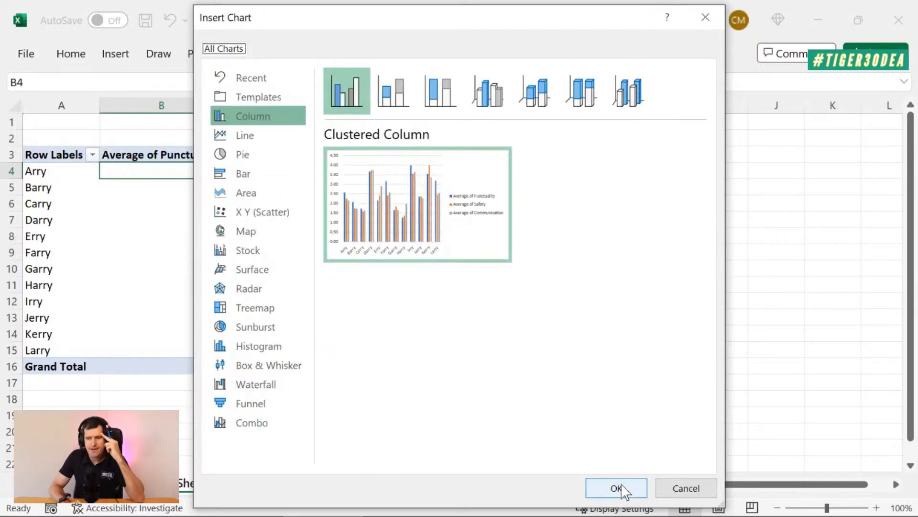
{"action": "left_click", "coordinate": [618, 487]}
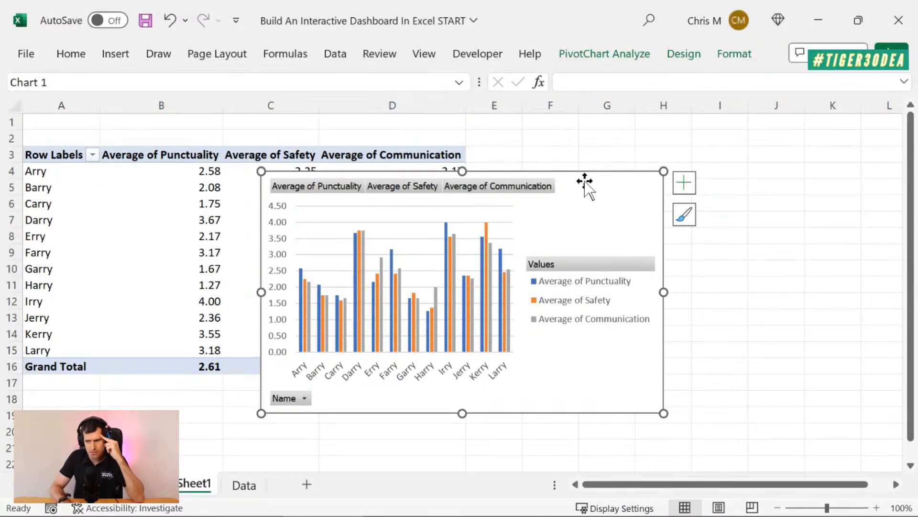
Move the PivotChart beside the PivotTable so it starts in column E without covering the table, checking its Name filter options
{"action": "left_click_drag", "start_coordinate": [588, 180], "coordinate": [715, 202]}
{"action": "left_click_drag", "start_coordinate": [711, 189], "coordinate": [681, 171]}
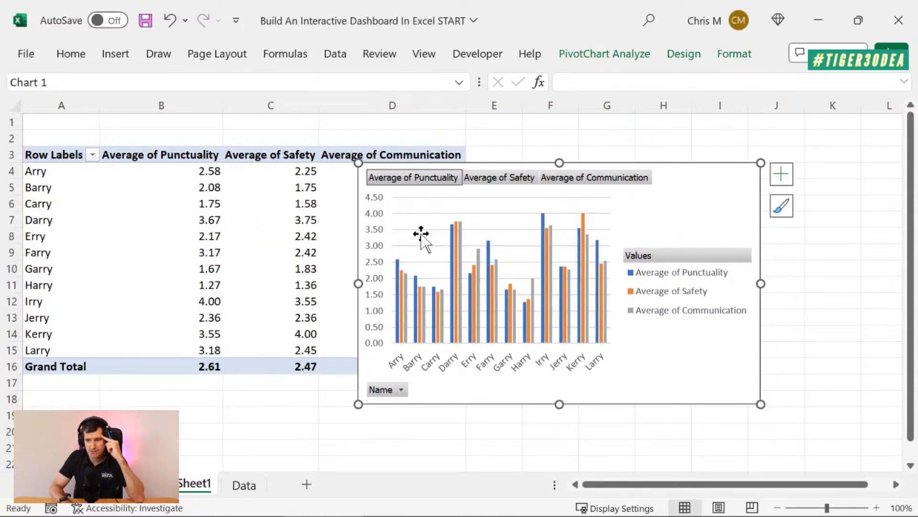
{"action": "left_click", "coordinate": [401, 390]}
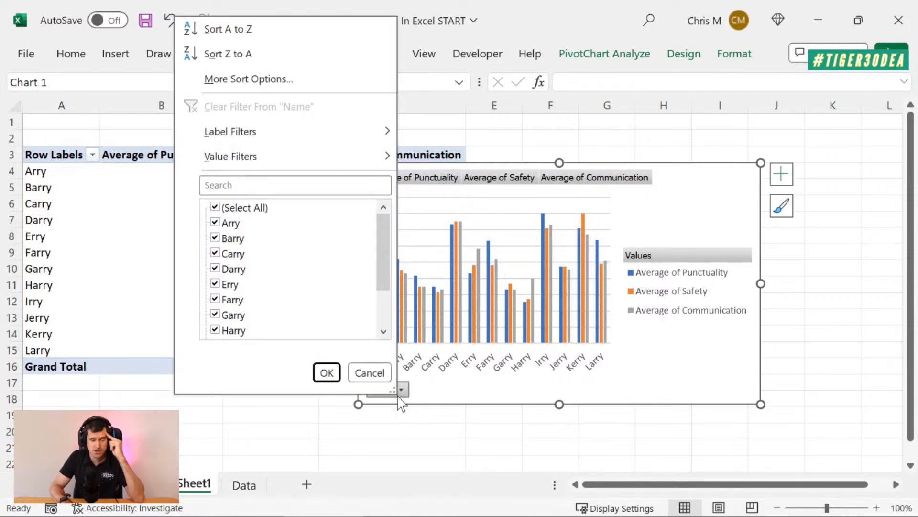
{"action": "left_click", "coordinate": [691, 185]}
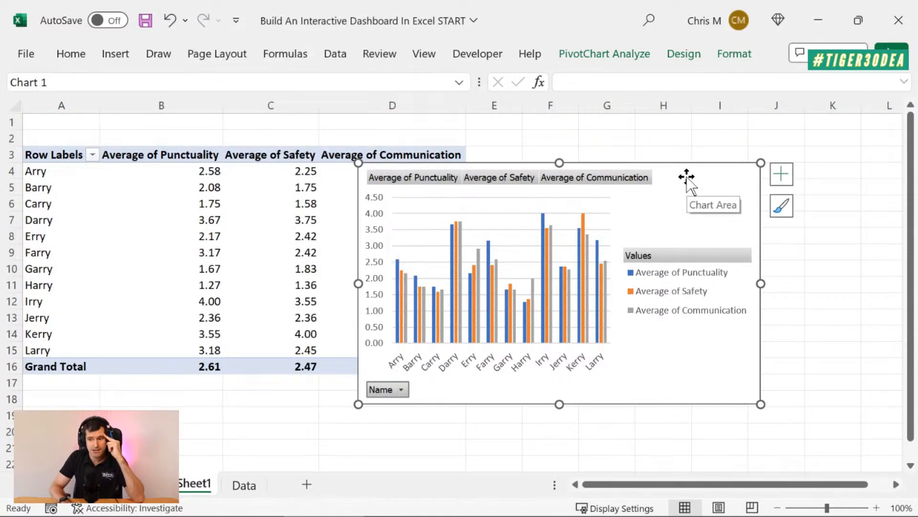
{"action": "mouse_move", "coordinate": [397, 265]}
{"action": "left_click_drag", "start_coordinate": [475, 162], "coordinate": [477, 179]}
{"action": "mouse_move", "coordinate": [403, 300]}
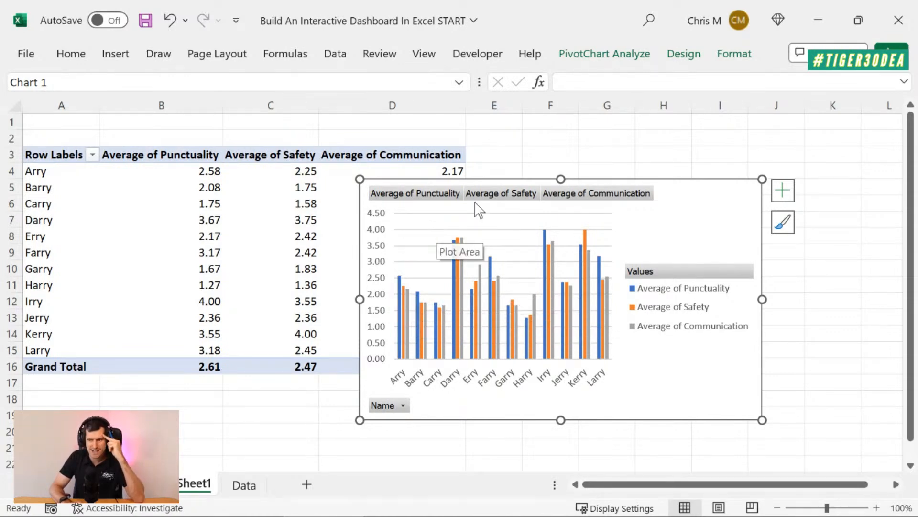
{"action": "left_click_drag", "start_coordinate": [492, 180], "coordinate": [611, 154]}
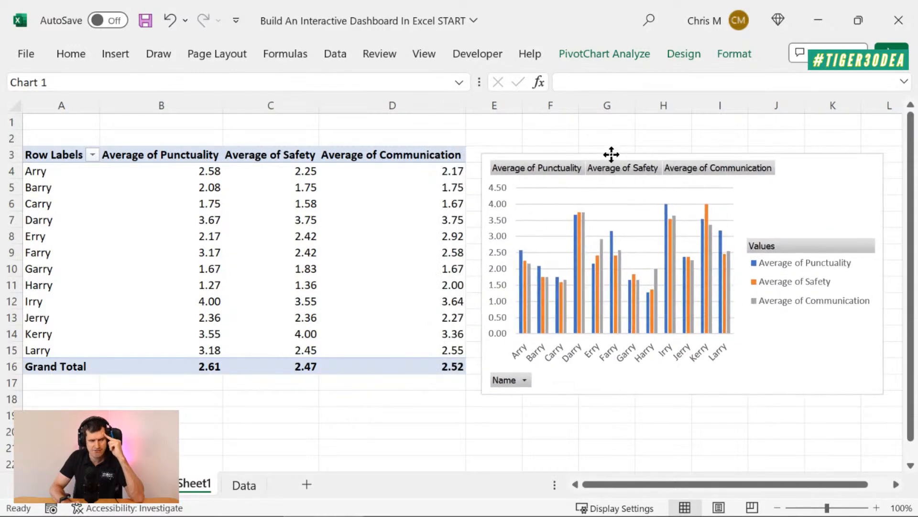
{"action": "left_click", "coordinate": [326, 124]}
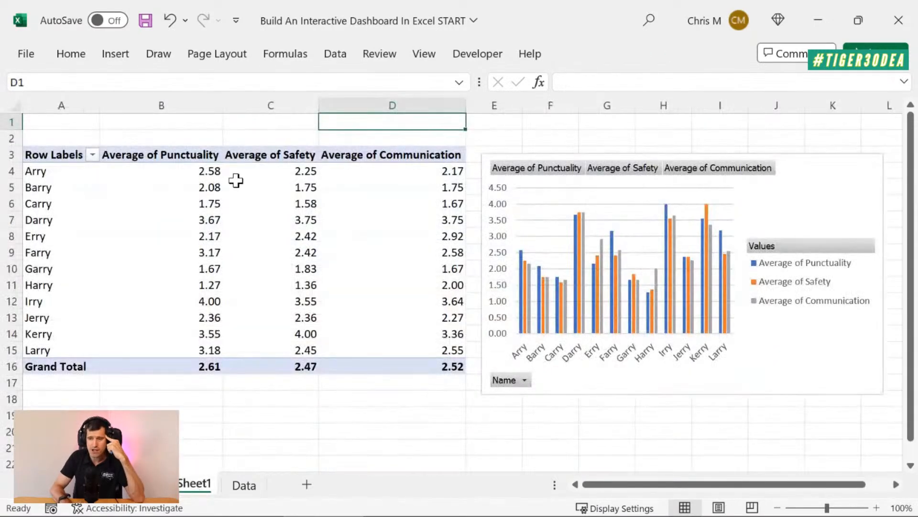
Filter the PivotTable's row labels on Sheet1 to show only the second subcontractor
{"action": "mouse_move", "coordinate": [236, 180]}
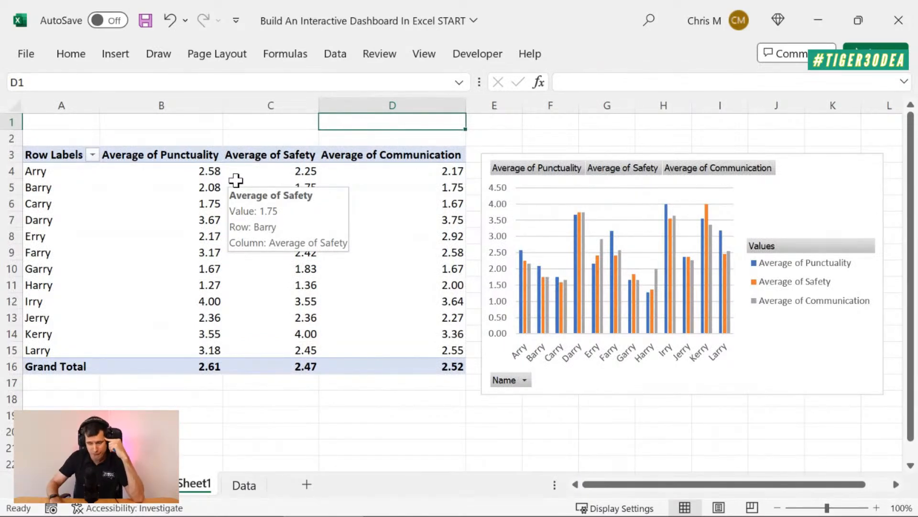
{"action": "key", "text": "Left"}
{"action": "key", "text": "Left"}
{"action": "key", "text": "Left"}
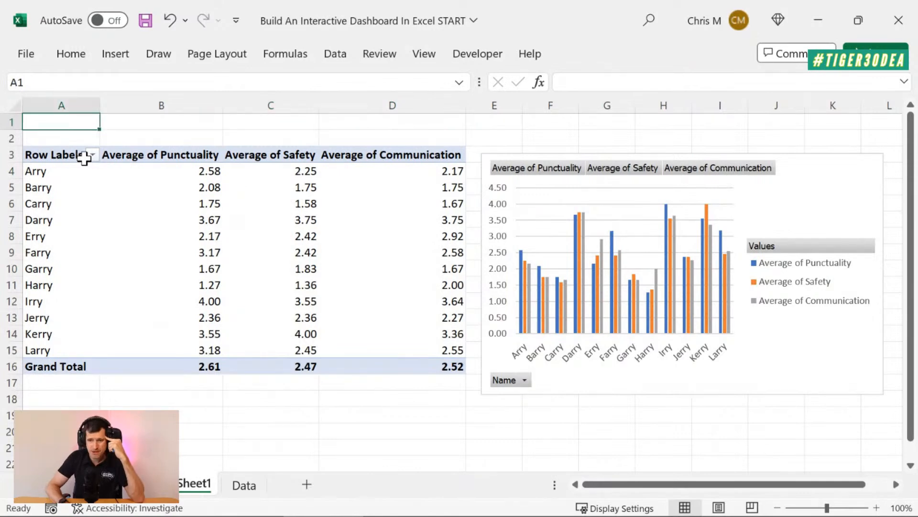
{"action": "left_click", "coordinate": [91, 154]}
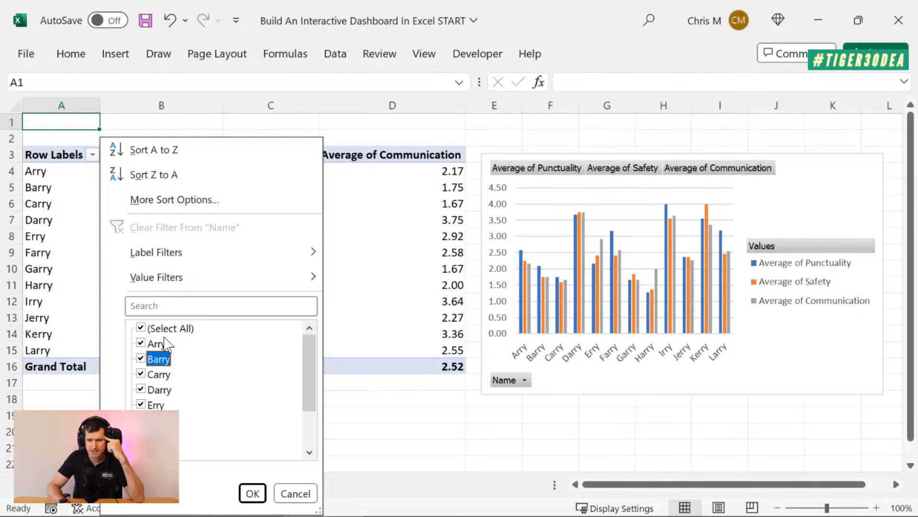
{"action": "left_click", "coordinate": [141, 328]}
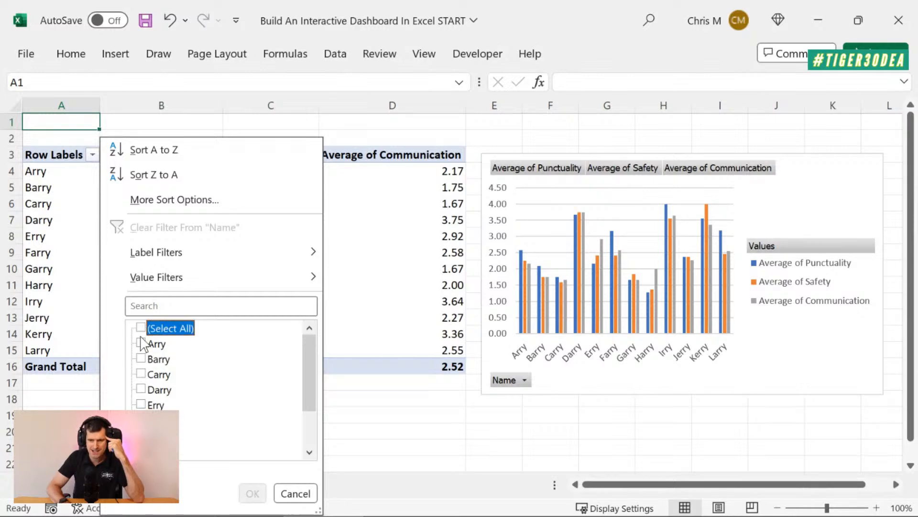
{"action": "left_click", "coordinate": [140, 359]}
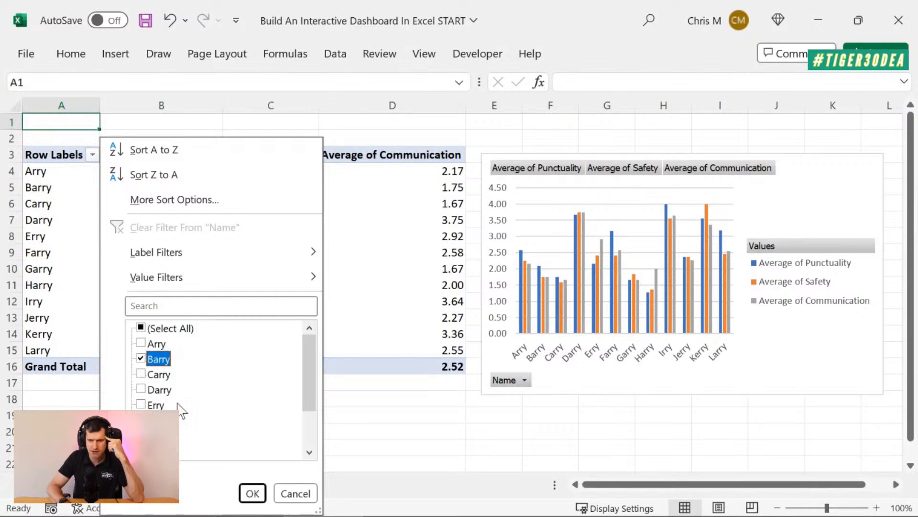
{"action": "left_click", "coordinate": [250, 493]}
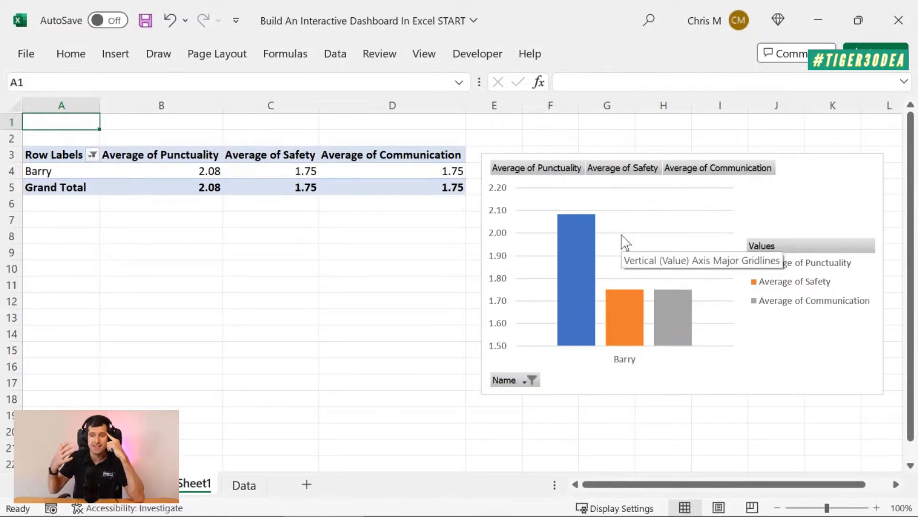
Reset the row labels filter to include all subcontractors
{"action": "left_click", "coordinate": [92, 155]}
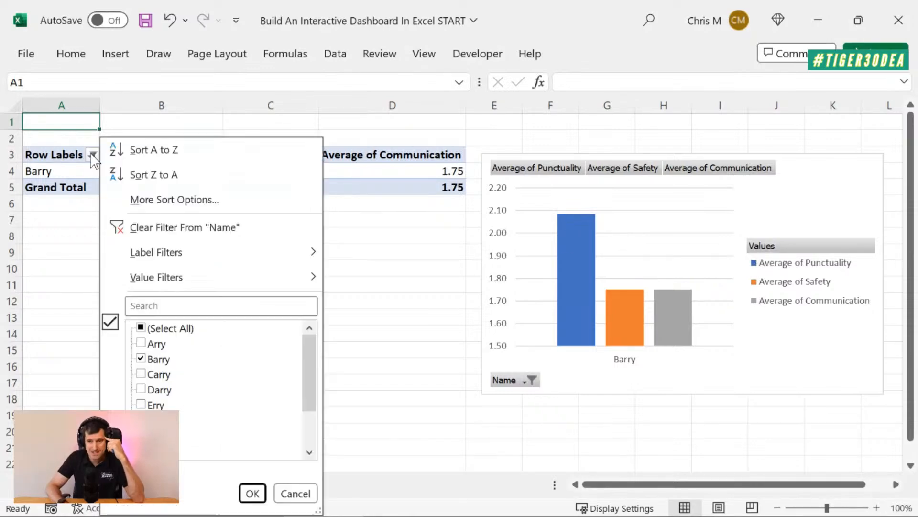
{"action": "left_click", "coordinate": [141, 327]}
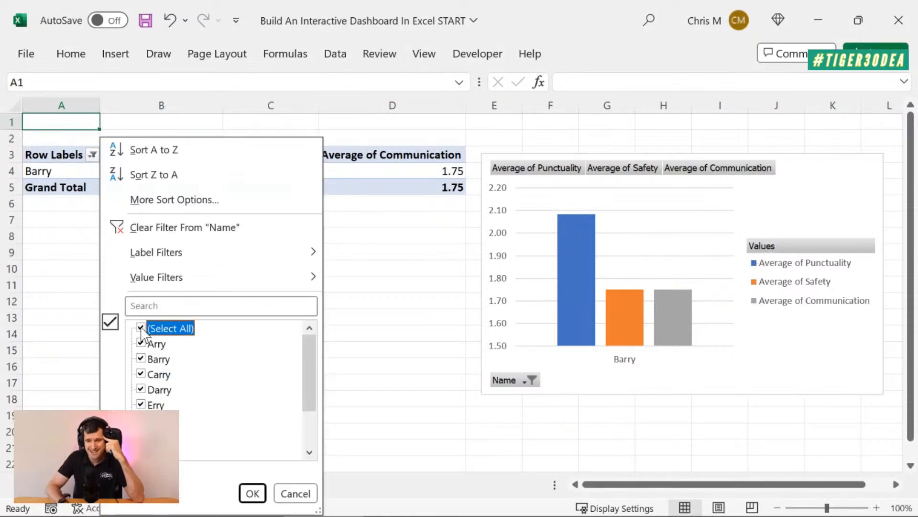
{"action": "left_click", "coordinate": [252, 493]}
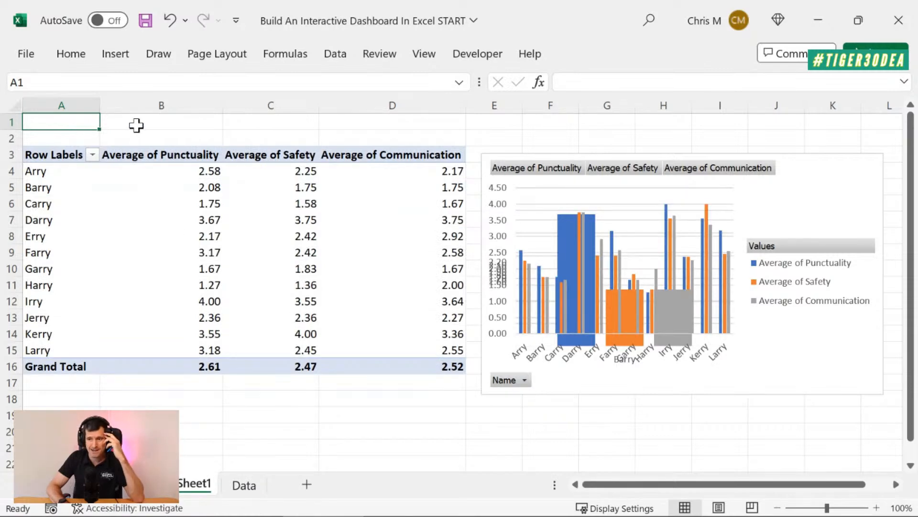
Insert 14 blank rows at row 1 above the PivotTable and PivotChart, and select cell A2
{"action": "key", "text": "shift+space"}
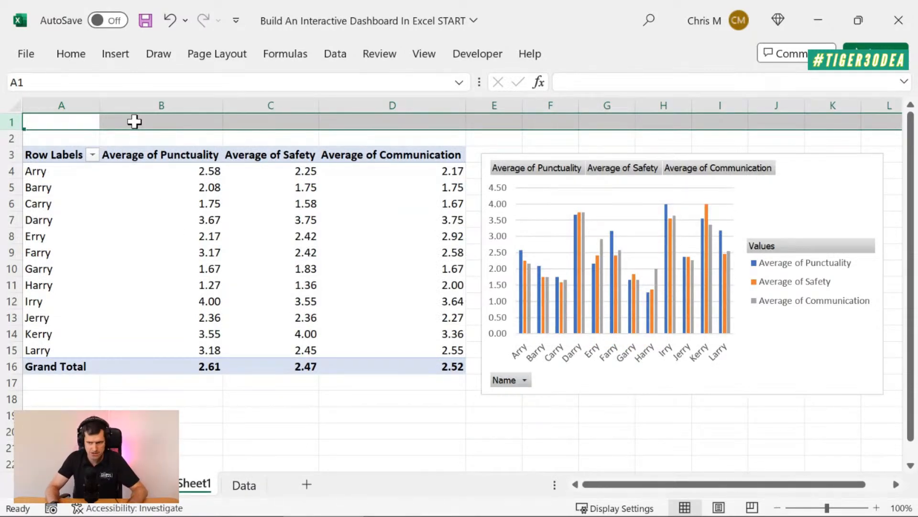
{"action": "key", "text": "ctrl+shift+plus"}
{"action": "key", "text": "ctrl+shift+plus"}
{"action": "key", "text": "ctrl+shift+plus"}
{"action": "key", "text": "ctrl+shift+plus"}
{"action": "key", "text": "ctrl+shift+plus"}
{"action": "key", "text": "ctrl+shift+plus"}
{"action": "key", "text": "ctrl+shift+plus"}
{"action": "key", "text": "ctrl+shift+plus"}
{"action": "key", "text": "ctrl+shift+plus"}
{"action": "key", "text": "ctrl+shift+plus"}
{"action": "key", "text": "ctrl+shift+plus"}
{"action": "key", "text": "ctrl+shift+plus"}
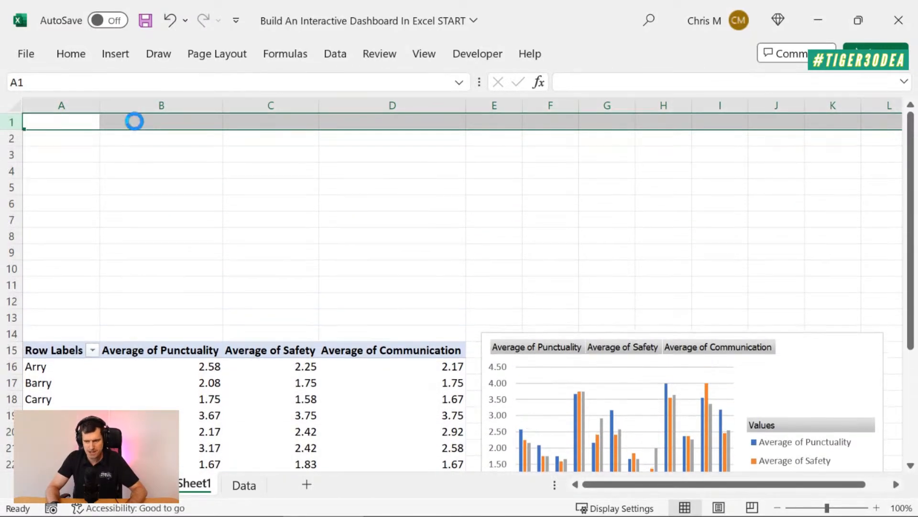
{"action": "key", "text": "ctrl+shift+plus"}
{"action": "key", "text": "ctrl+shift+plus"}
{"action": "key", "text": "Up"}
{"action": "key", "text": "Down"}
{"action": "key", "text": "Right"}
{"action": "key", "text": "Left"}
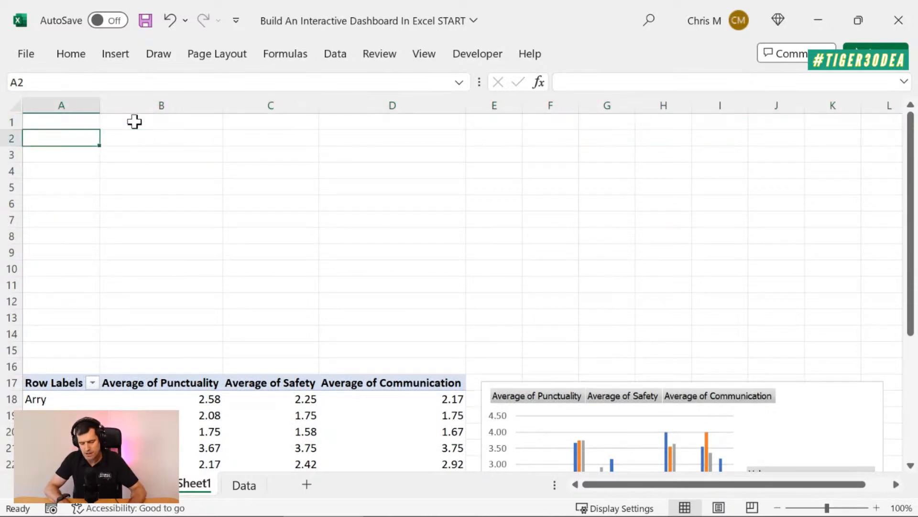
{"action": "key", "text": "shift+space"}
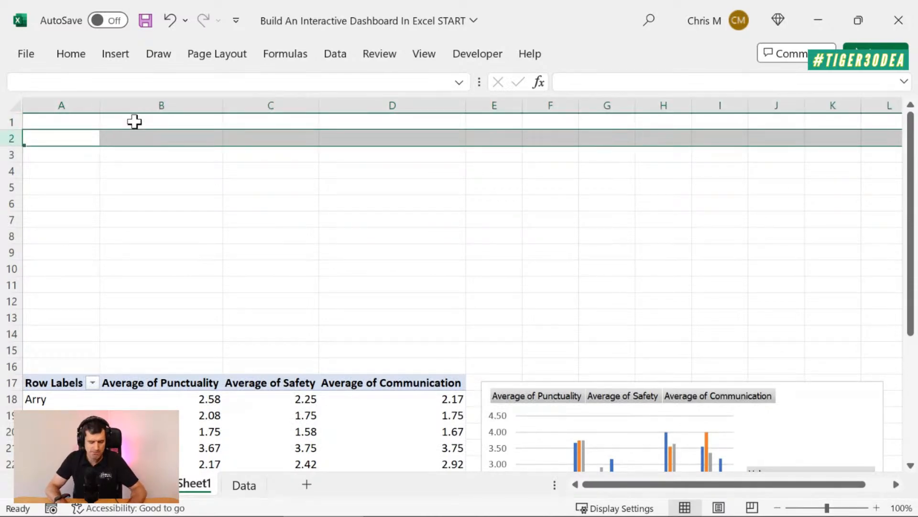
{"action": "key", "text": "Down"}
{"action": "key", "text": "Up"}
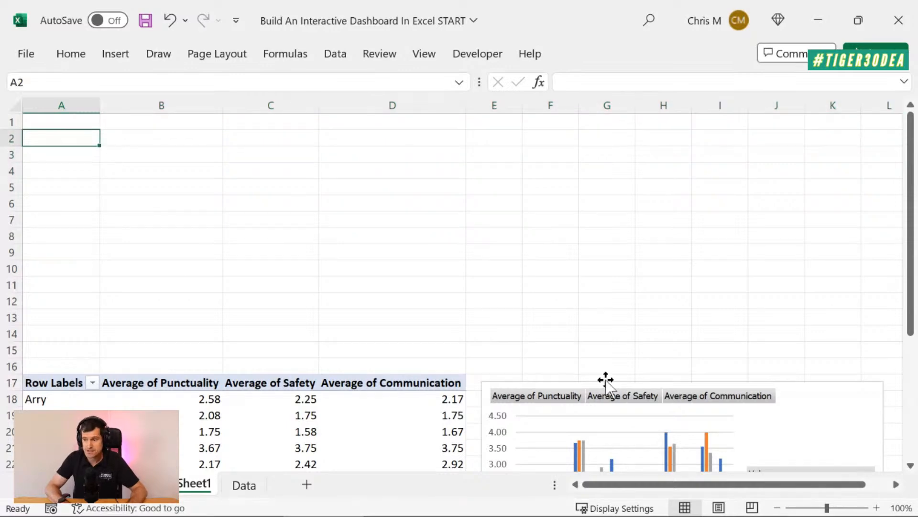
{"action": "key", "text": "Up"}
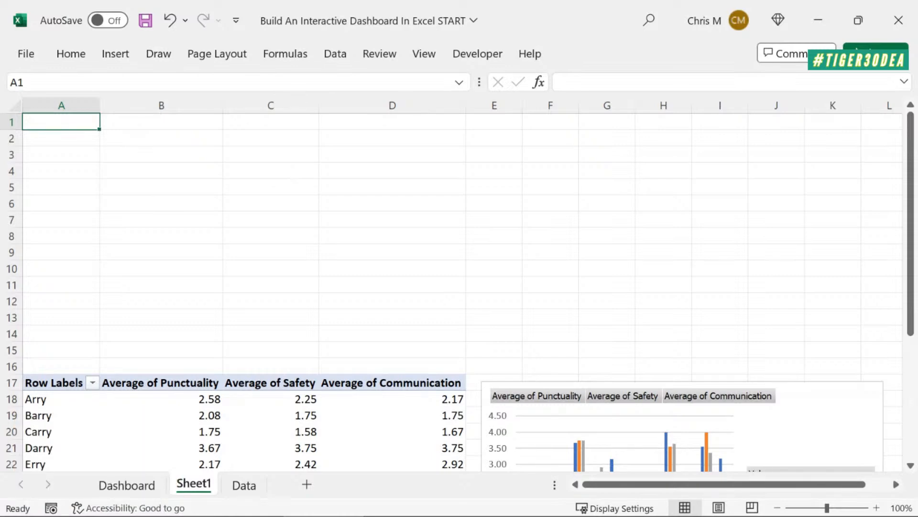
Insert three blank columns before column A on Sheet1, so the PivotTable starts in column D
{"action": "left_click", "coordinate": [56, 182]}
{"action": "key", "text": "ctrl+space"}
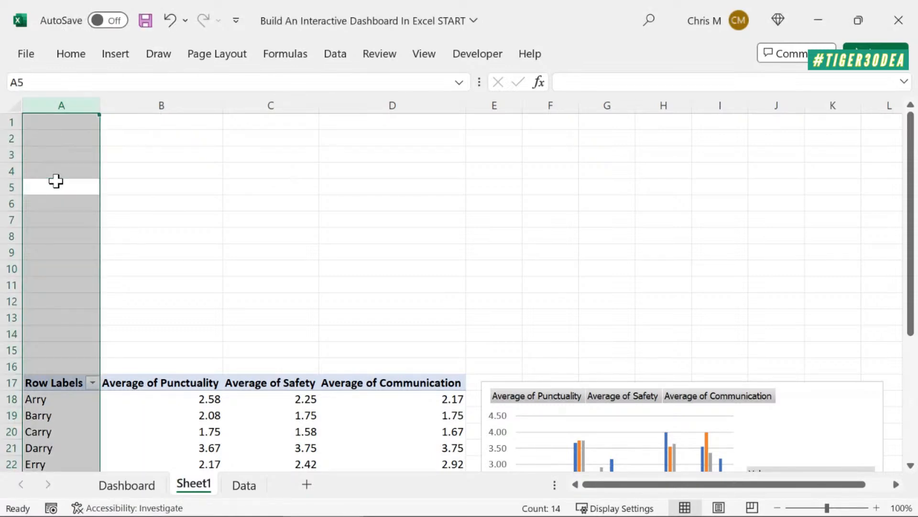
{"action": "key", "text": "ctrl+shift+plus"}
{"action": "key", "text": "ctrl+shift+plus"}
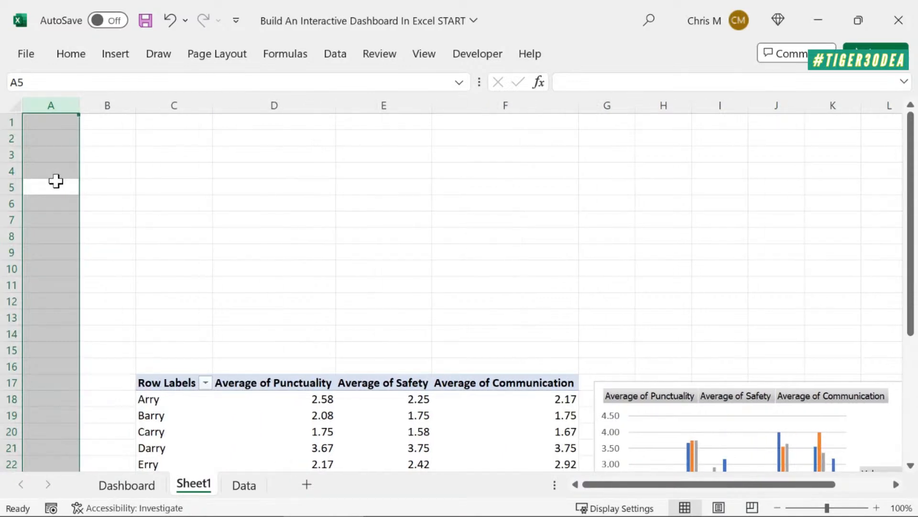
{"action": "key", "text": "ctrl+shift+plus"}
Set the width of the new columns A to C to 3
{"action": "key", "text": "Down"}
{"action": "key", "text": "Down"}
{"action": "key", "text": "Down"}
{"action": "key", "text": "Down"}
{"action": "key", "text": "Down"}
{"action": "key", "text": "Down"}
{"action": "key", "text": "Down"}
{"action": "key", "text": "Down"}
{"action": "key", "text": "Down"}
{"action": "key", "text": "Down"}
{"action": "key", "text": "Down"}
{"action": "key", "text": "Down"}
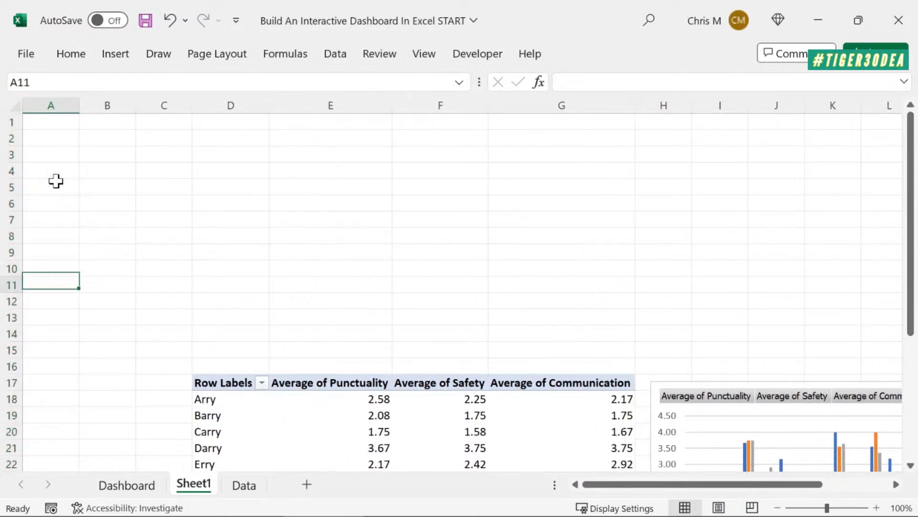
{"action": "key", "text": "shift+Right"}
{"action": "key", "text": "shift+Right"}
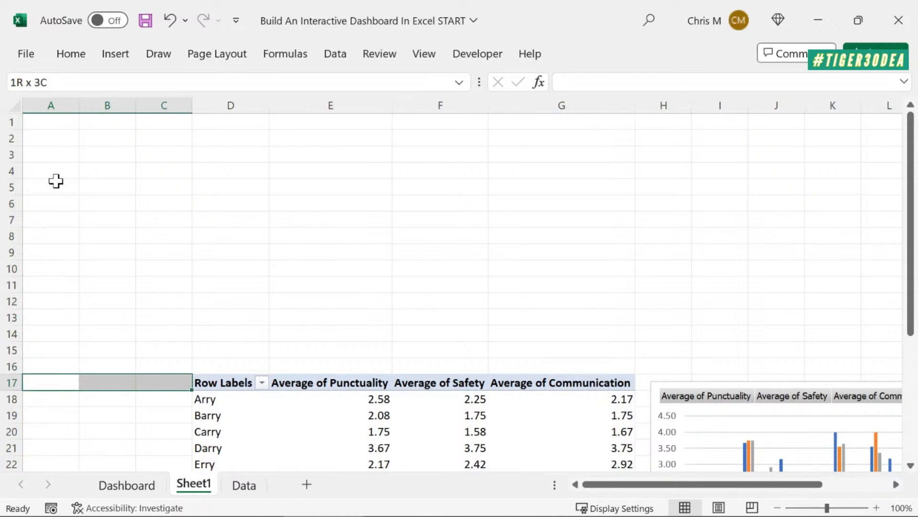
{"action": "key", "text": "alt+h"}
{"action": "type", "text": "ow"}
{"action": "type", "text": "3"}
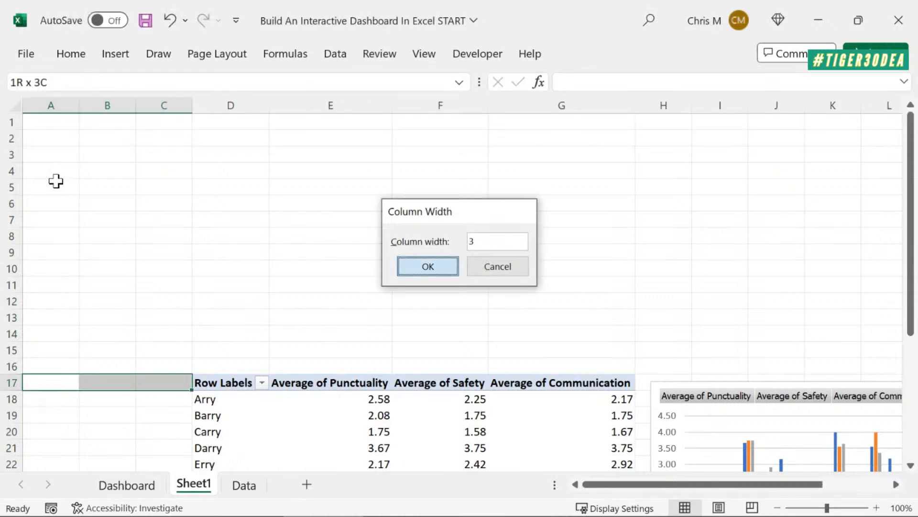
{"action": "key", "text": "Return"}
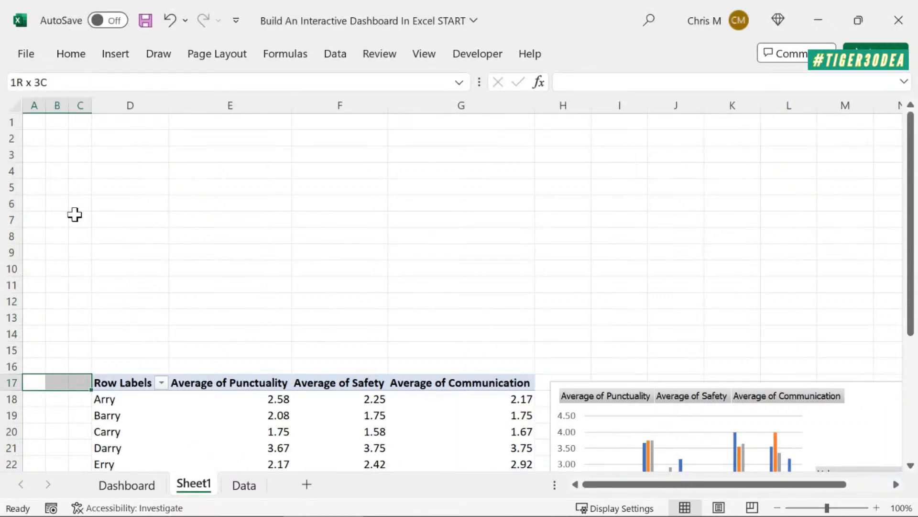
{"action": "left_click", "coordinate": [750, 381]}
{"action": "left_click_drag", "start_coordinate": [750, 381], "coordinate": [521, 223]}
{"action": "key", "text": "ctrl+z"}
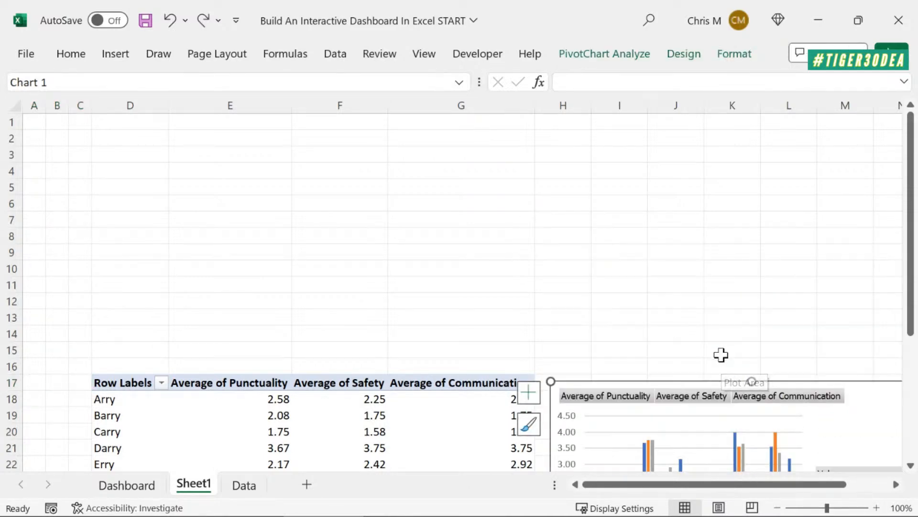
Move the PivotChart above the PivotTable starting at D2 and resize it to span columns D to G, down to row 15
{"action": "left_click_drag", "start_coordinate": [871, 386], "coordinate": [416, 131]}
{"action": "mouse_move", "coordinate": [293, 370]}
{"action": "left_mouse_down"}
{"action": "mouse_move", "coordinate": [293, 349]}
{"action": "mouse_move", "coordinate": [292, 357]}
{"action": "left_mouse_up"}
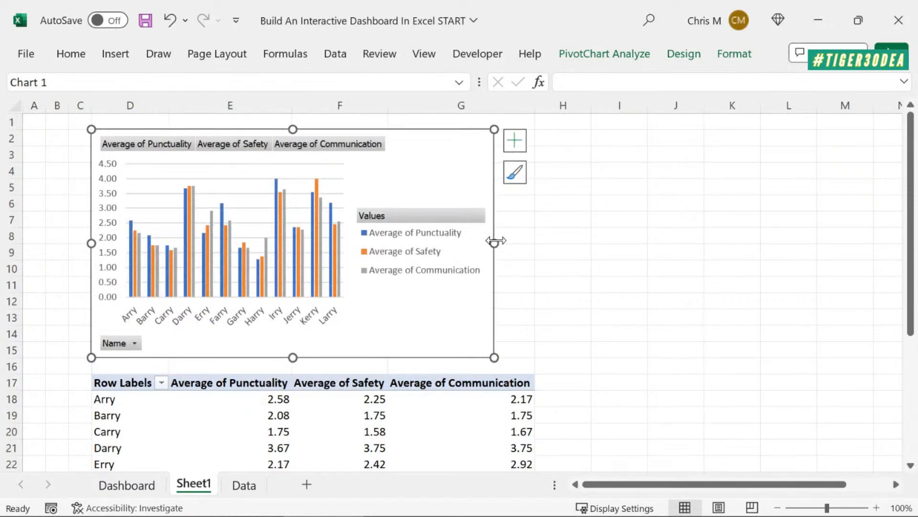
{"action": "left_click_drag", "start_coordinate": [495, 241], "coordinate": [533, 246]}
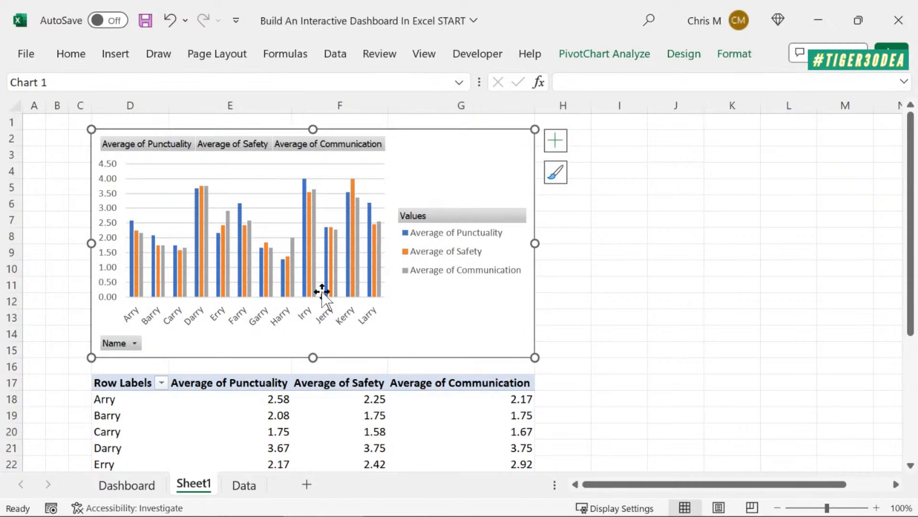
{"action": "left_click", "coordinate": [723, 266]}
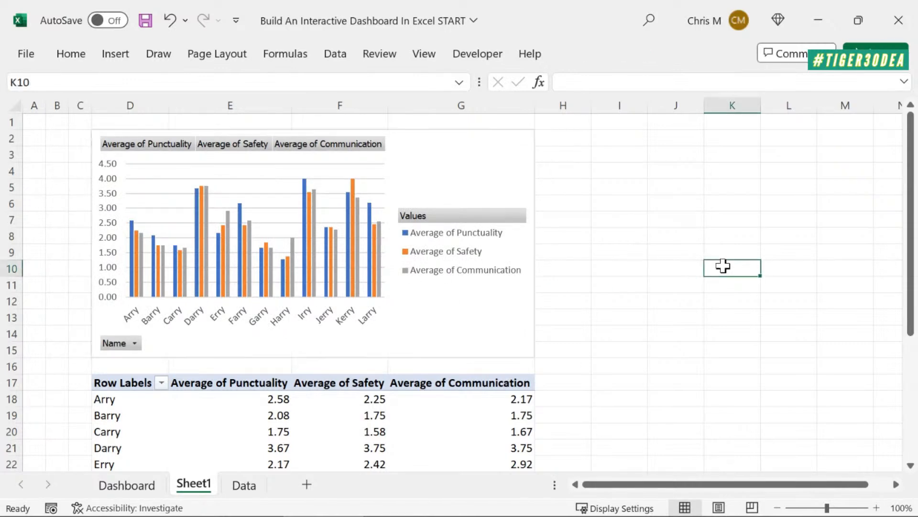
Examine the arranged chart and the PivotTable down to its last row, and check the chart's Name filter options
{"action": "scroll", "coordinate": [723, 265], "scroll_direction": "down", "scroll_amount": 1}
{"action": "scroll", "coordinate": [723, 266], "scroll_direction": "up", "scroll_amount": 1}
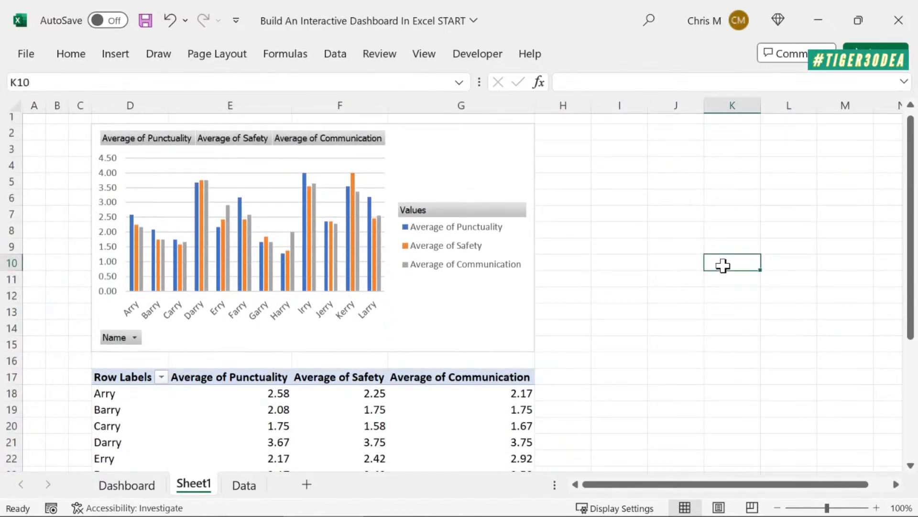
{"action": "scroll", "coordinate": [722, 265], "scroll_direction": "up", "scroll_amount": 1}
{"action": "scroll", "coordinate": [722, 265], "scroll_direction": "down", "scroll_amount": 1}
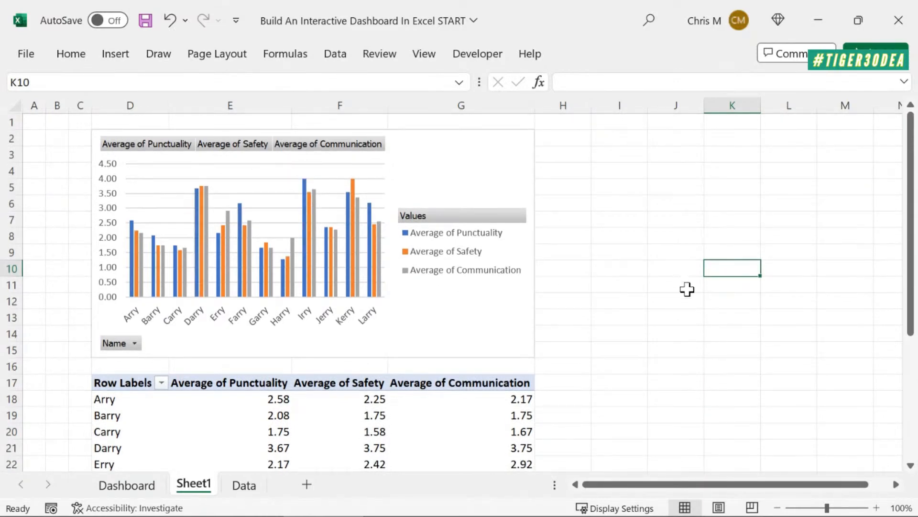
{"action": "scroll", "coordinate": [687, 289], "scroll_direction": "down", "scroll_amount": 3}
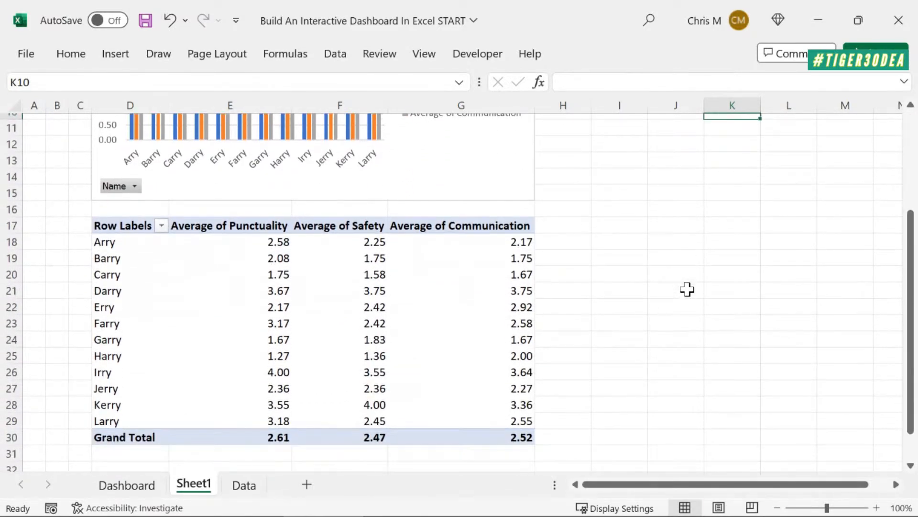
{"action": "scroll", "coordinate": [687, 289], "scroll_direction": "up", "scroll_amount": 3}
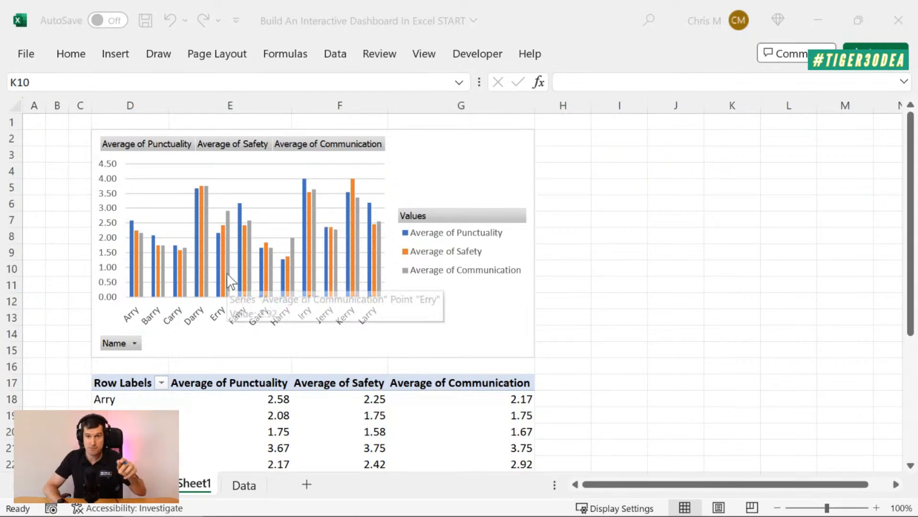
{"action": "left_click", "coordinate": [131, 343]}
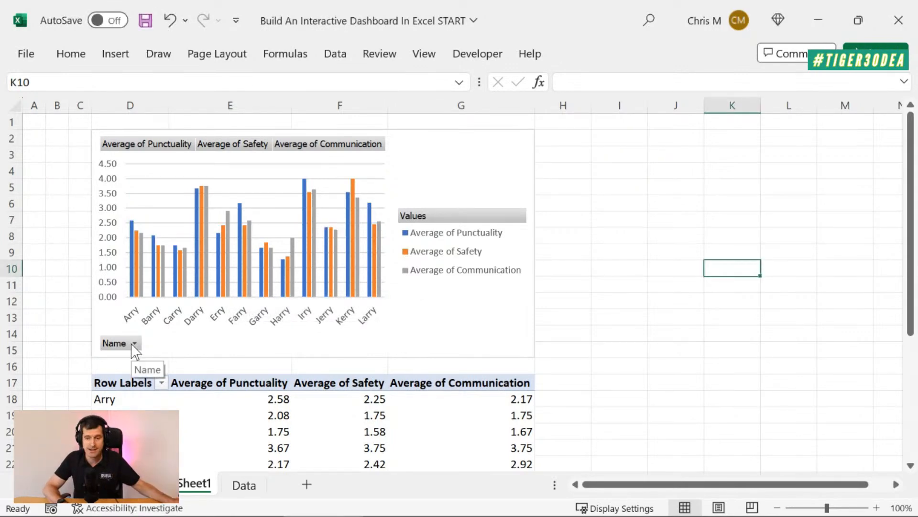
{"action": "left_click", "coordinate": [134, 343]}
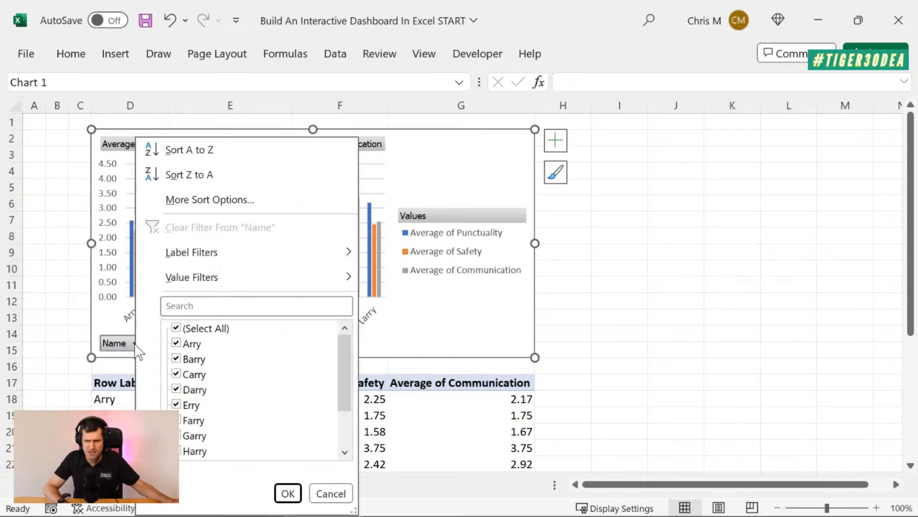
{"action": "left_click", "coordinate": [331, 493]}
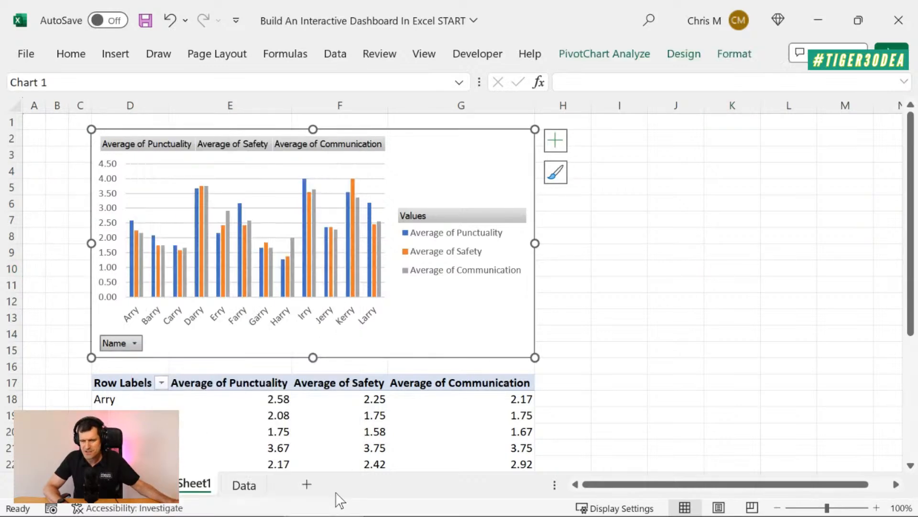
{"action": "left_click", "coordinate": [645, 209]}
{"action": "left_click", "coordinate": [611, 139]}
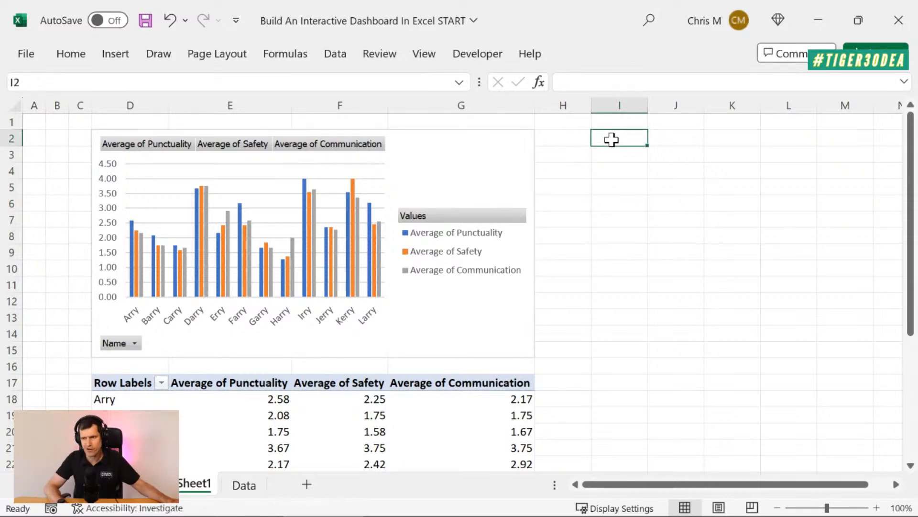
Insert a slicer for the PivotTable's Name field and place it beside the chart, starting at cell I2
{"action": "left_click", "coordinate": [349, 429]}
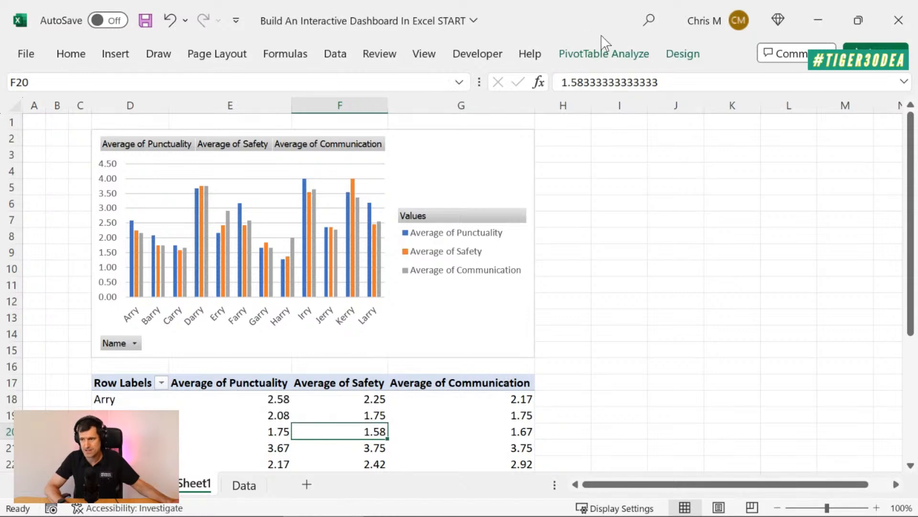
{"action": "left_click", "coordinate": [608, 54]}
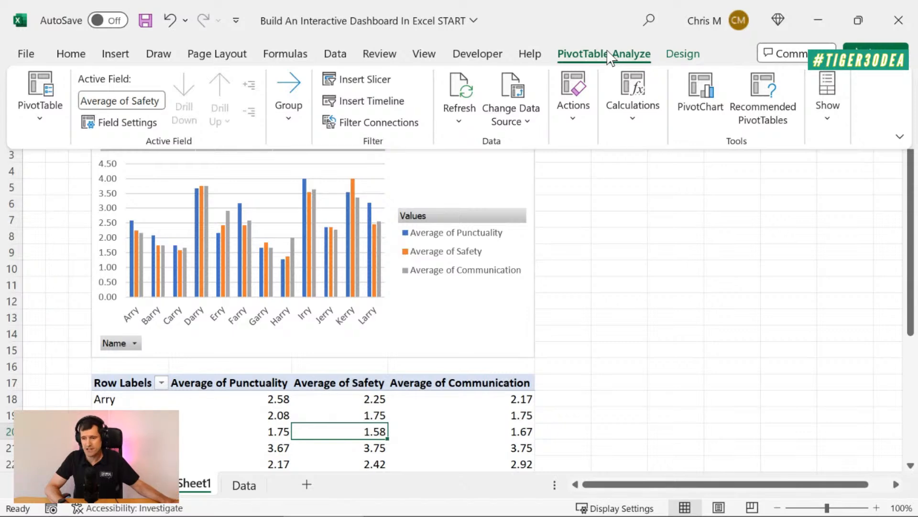
{"action": "left_click", "coordinate": [370, 83]}
{"action": "left_click_drag", "start_coordinate": [392, 71], "coordinate": [606, 65]}
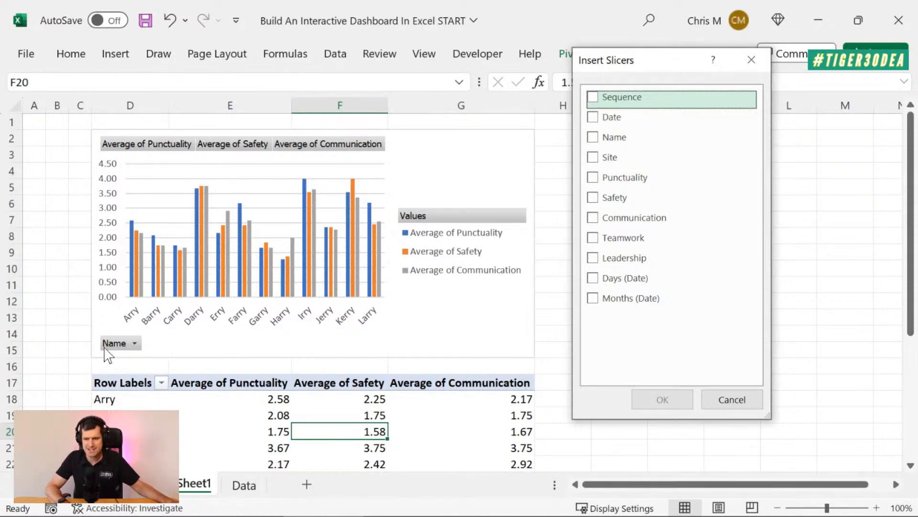
{"action": "left_click", "coordinate": [593, 137]}
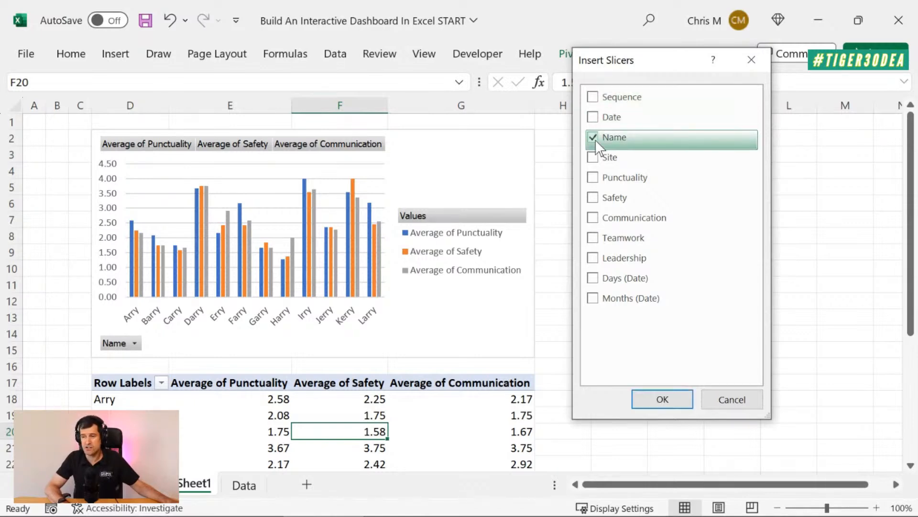
{"action": "left_click", "coordinate": [648, 401]}
{"action": "left_click_drag", "start_coordinate": [495, 188], "coordinate": [693, 137]}
Set the width of column H to 3 and widen the Name slicer to the outer edge of column K
{"action": "left_click", "coordinate": [568, 138]}
{"action": "key", "text": "alt"}
{"action": "type", "text": "how3"}
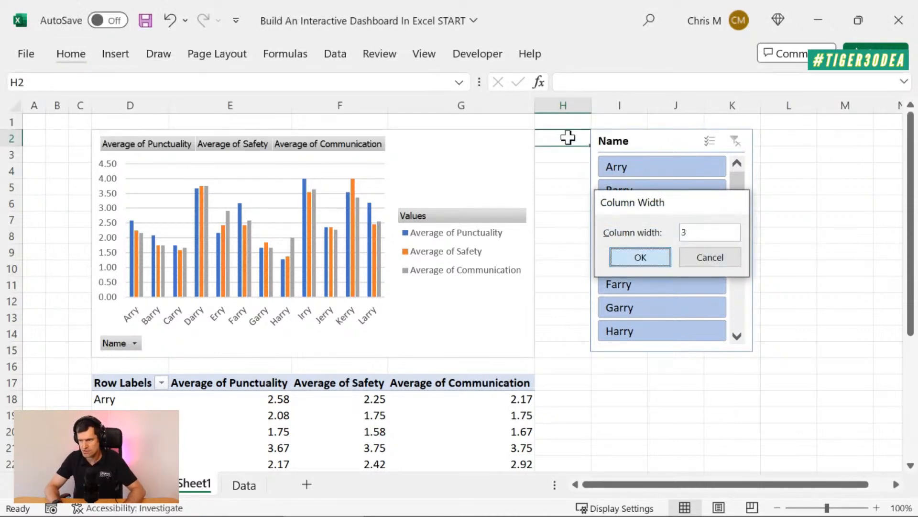
{"action": "key", "text": "Return"}
{"action": "left_click", "coordinate": [716, 211]}
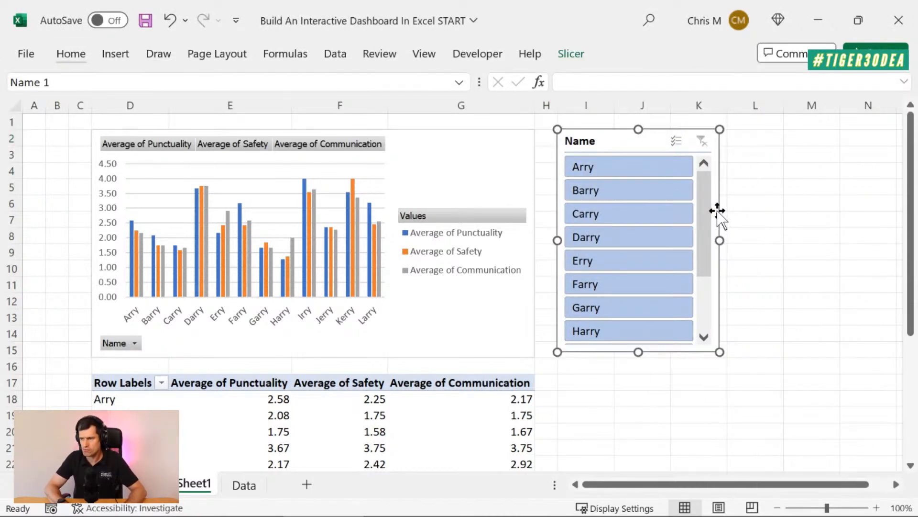
{"action": "mouse_move", "coordinate": [716, 240]}
{"action": "left_mouse_down"}
{"action": "mouse_move", "coordinate": [740, 242]}
{"action": "mouse_move", "coordinate": [729, 241]}
{"action": "left_mouse_up"}
Test the Name slicer's single and multi-select filtering on the second, third, fourth, sixth and seventh subcontractors, and clear the filter
{"action": "left_click", "coordinate": [613, 191]}
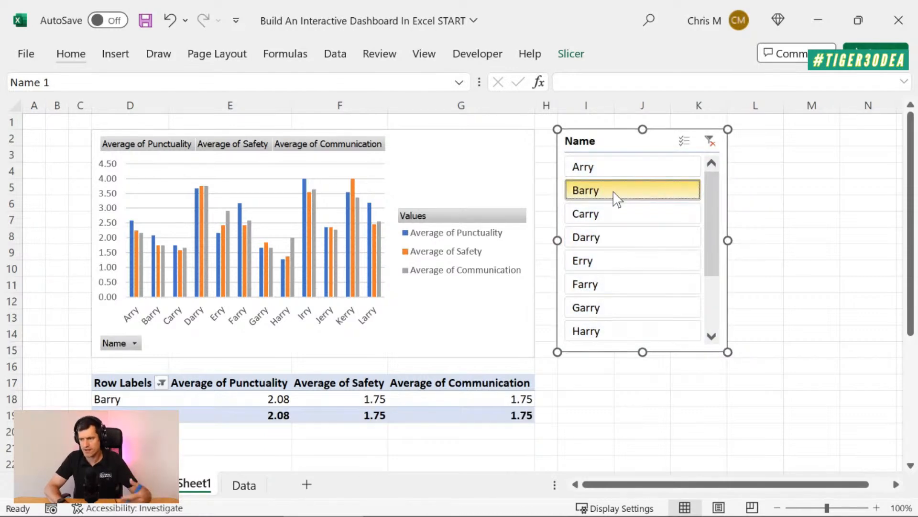
{"action": "left_click", "coordinate": [616, 227]}
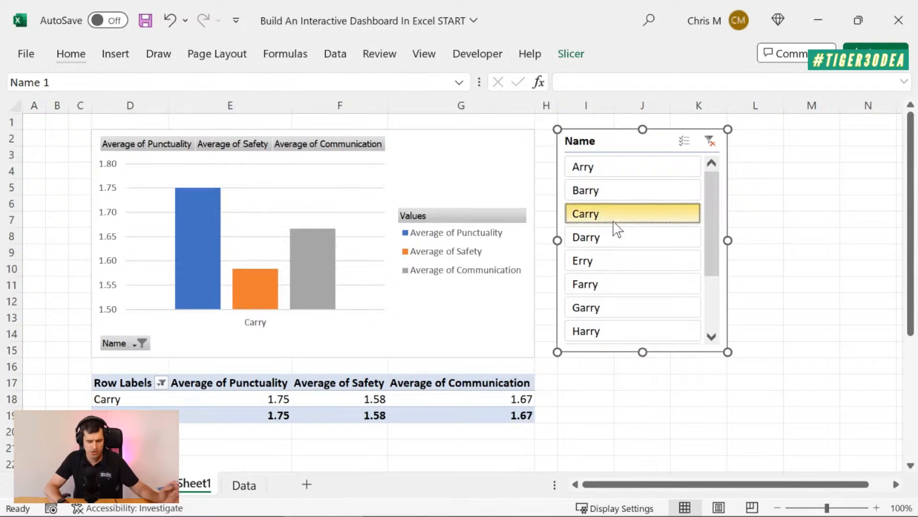
{"action": "left_click", "coordinate": [686, 143]}
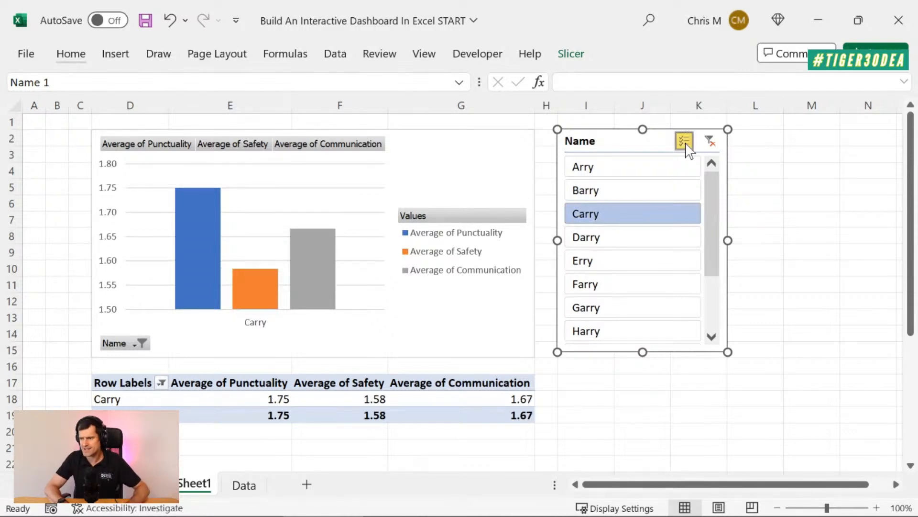
{"action": "left_click", "coordinate": [610, 238]}
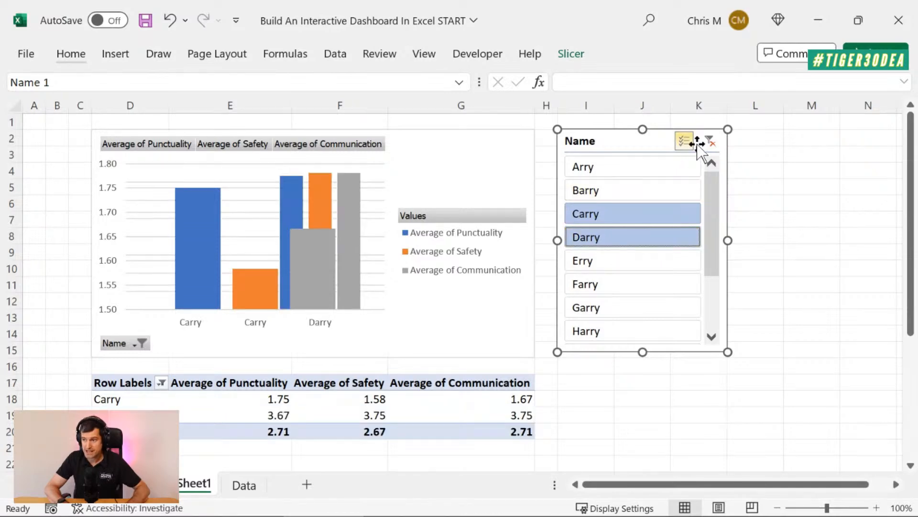
{"action": "left_click", "coordinate": [615, 287]}
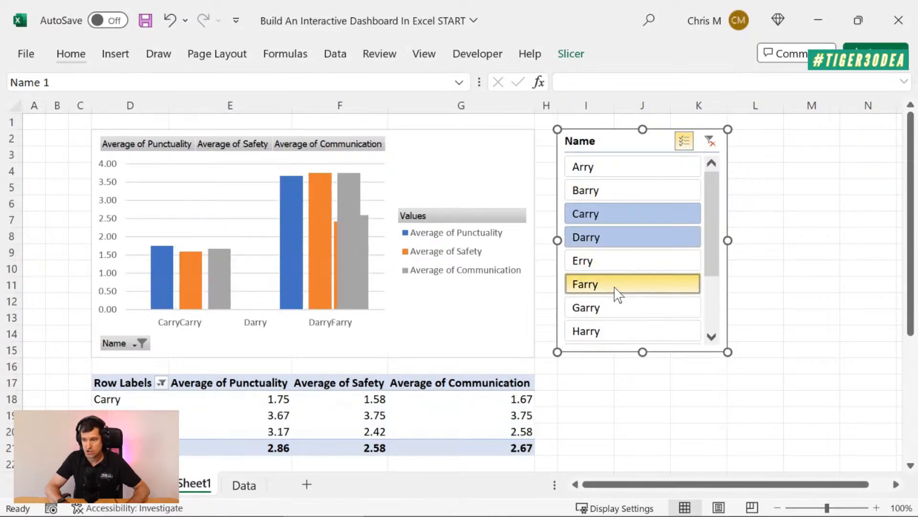
{"action": "left_click", "coordinate": [595, 312]}
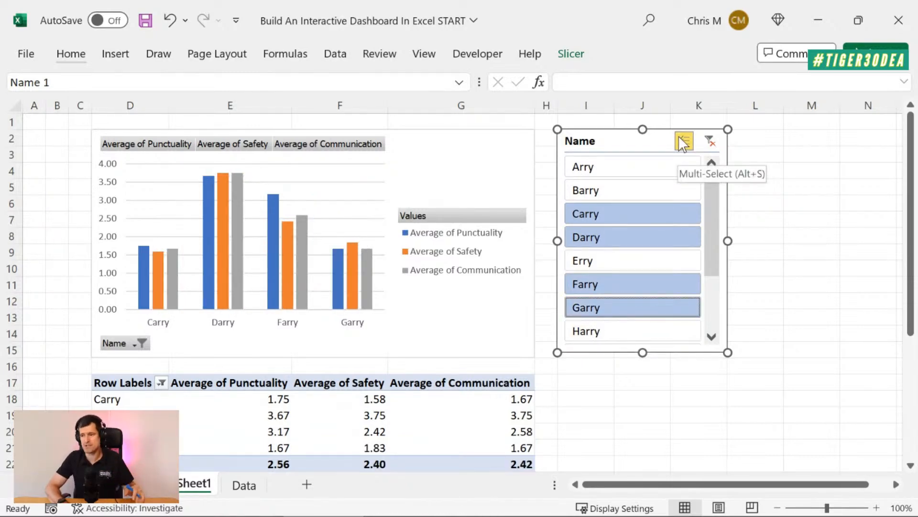
{"action": "left_click", "coordinate": [712, 140]}
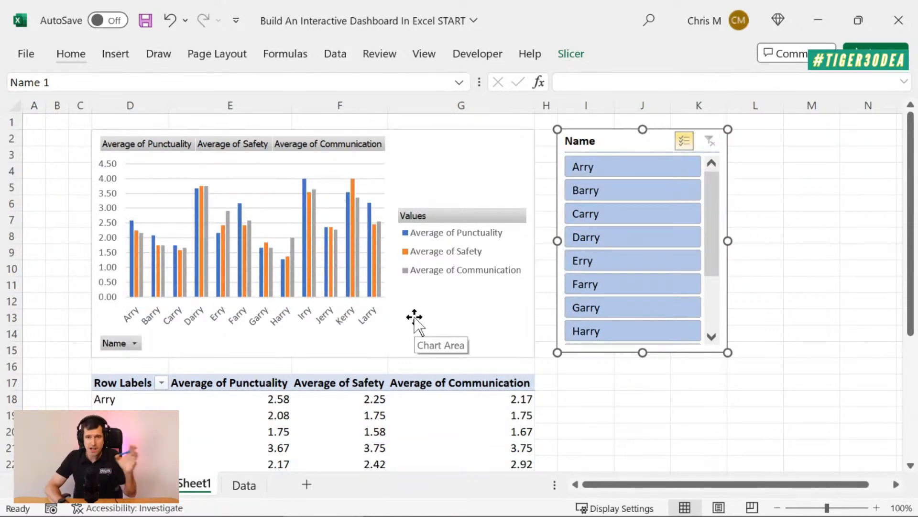
Insert a slicer for the PivotTable's Site field and move it off the chart to the free area beside the Name slicer
{"action": "left_click", "coordinate": [244, 433]}
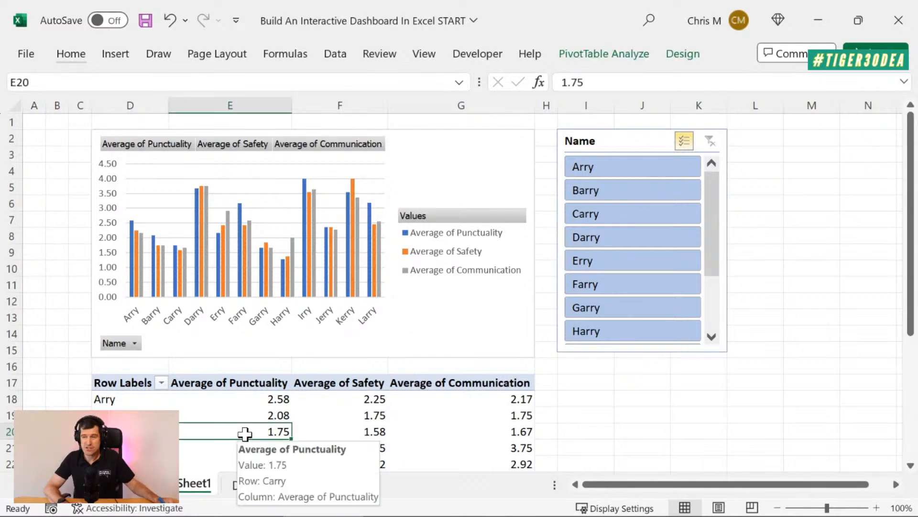
{"action": "left_click", "coordinate": [635, 56]}
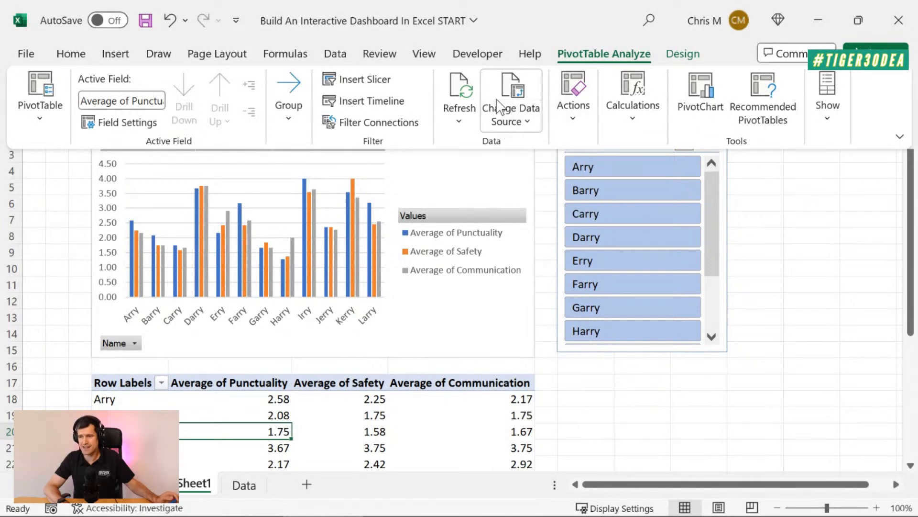
{"action": "left_click", "coordinate": [375, 83]}
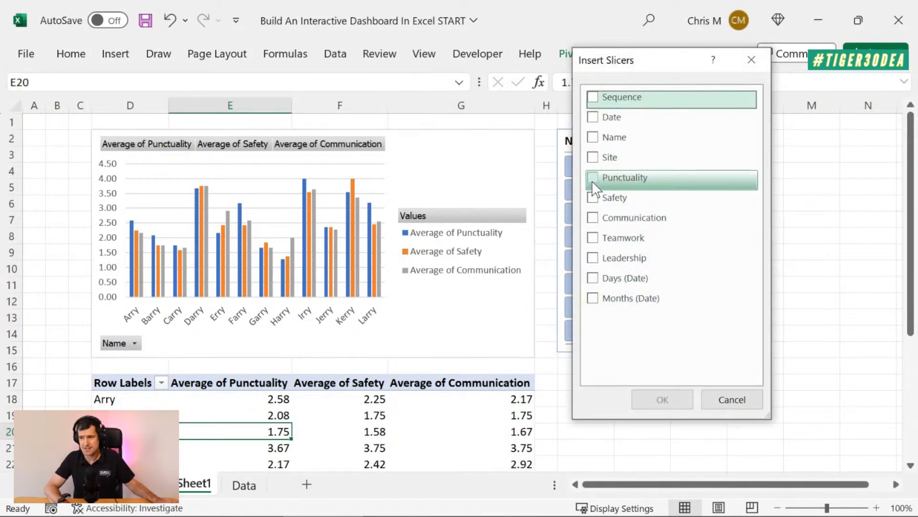
{"action": "left_click", "coordinate": [592, 161]}
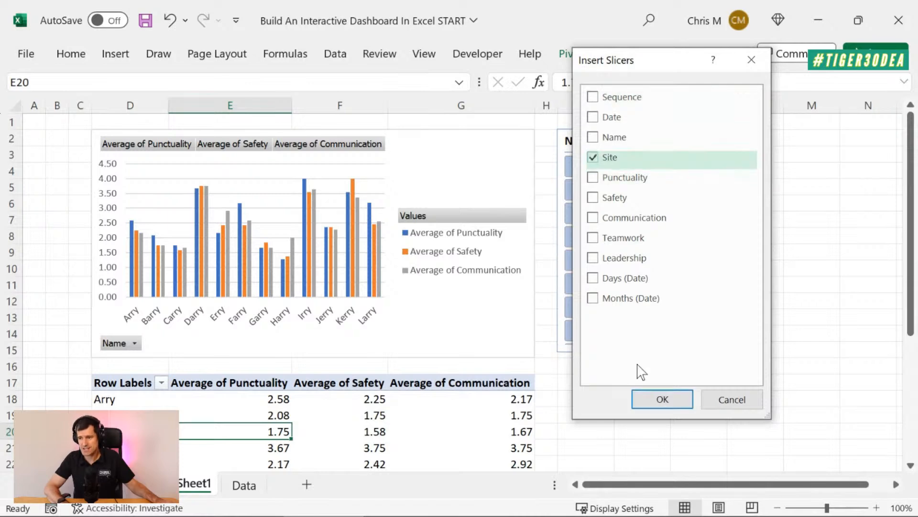
{"action": "left_click", "coordinate": [649, 404]}
{"action": "left_click_drag", "start_coordinate": [452, 193], "coordinate": [778, 240]}
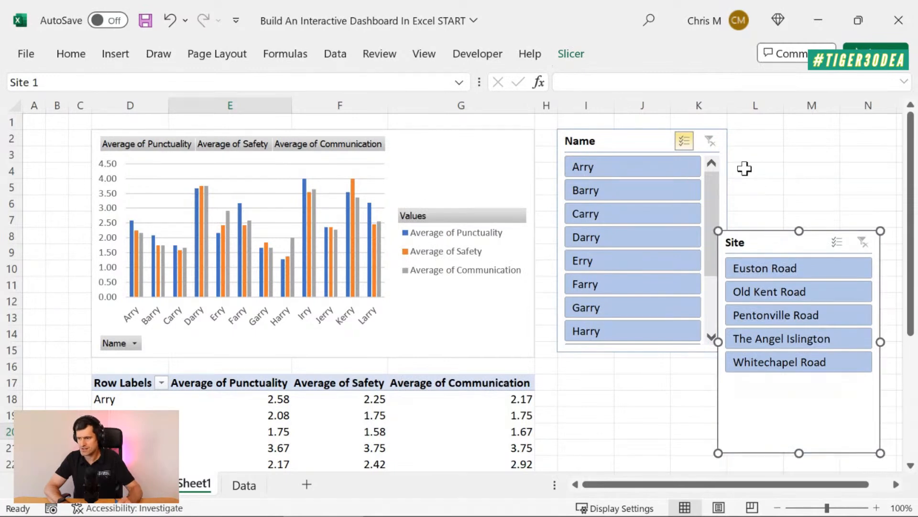
Set the width of column L to 3 and align the Site slicer level with the Name slicer, starting at cell M2
{"action": "left_click", "coordinate": [759, 190]}
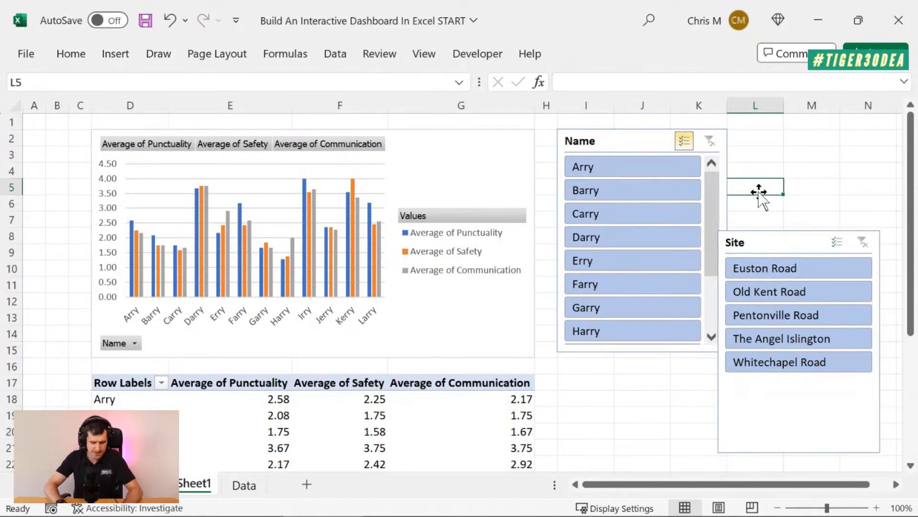
{"action": "key", "text": "alt+h"}
{"action": "type", "text": "ow3"}
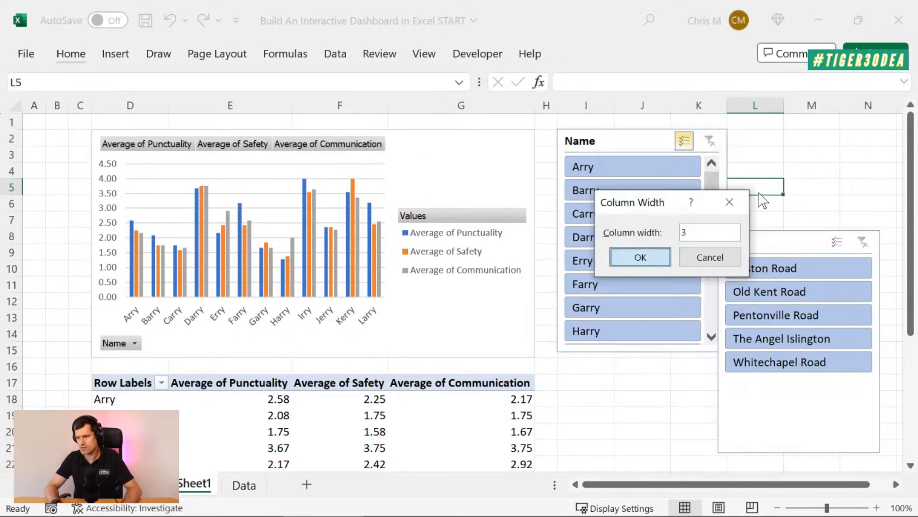
{"action": "key", "text": "Return"}
{"action": "left_click_drag", "start_coordinate": [790, 239], "coordinate": [819, 139]}
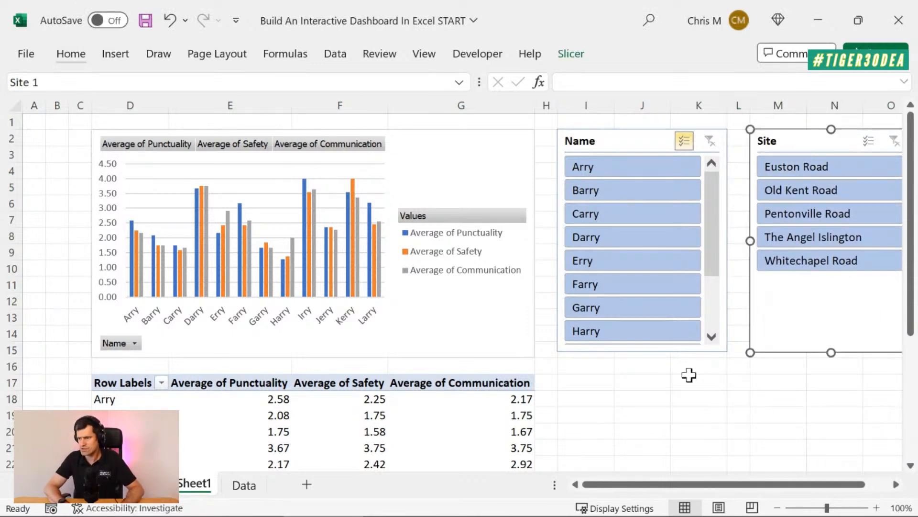
{"action": "left_click", "coordinate": [737, 422]}
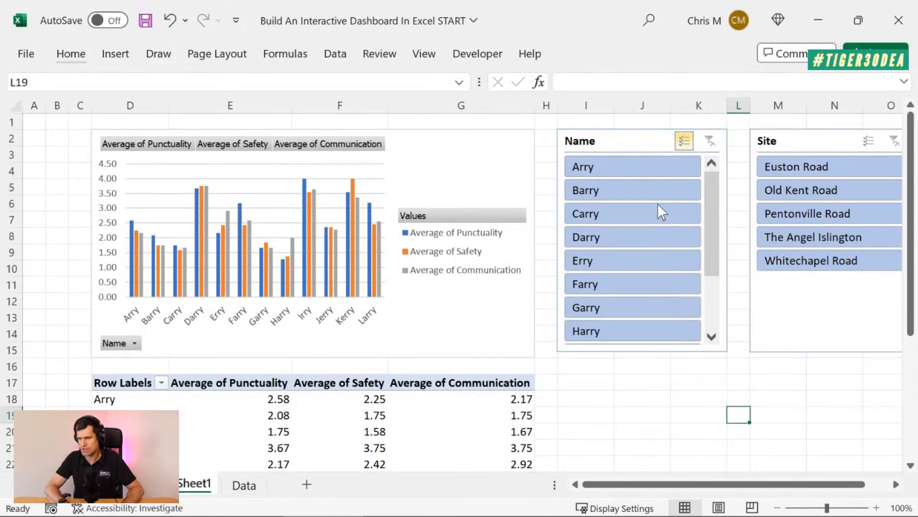
Test the Name slicer on the first two subcontractors, combine the first with Pentonville Road and The Angel Islington, and clear the Site filter
{"action": "left_click", "coordinate": [642, 189]}
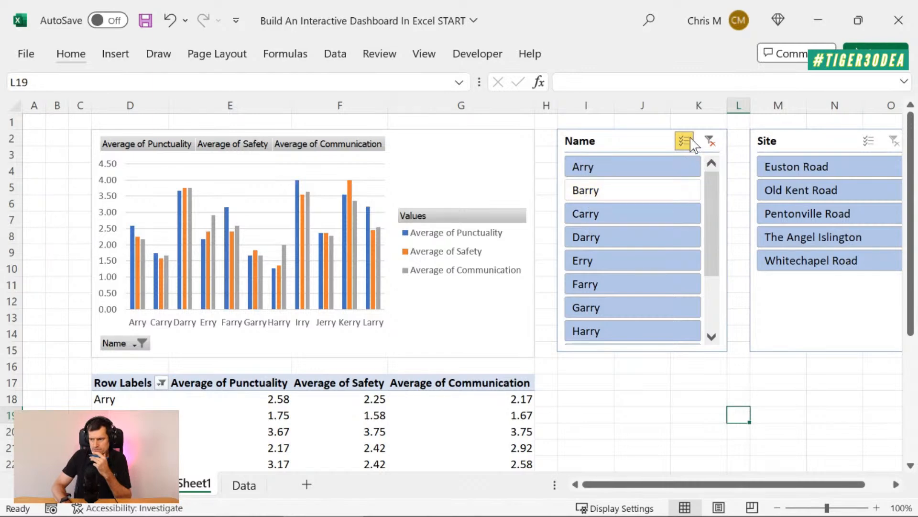
{"action": "left_click", "coordinate": [711, 141]}
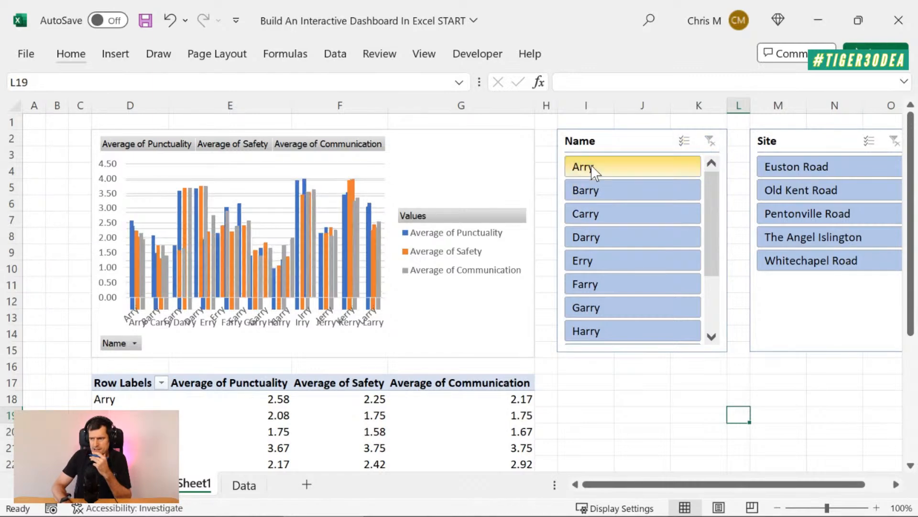
{"action": "left_click", "coordinate": [655, 166]}
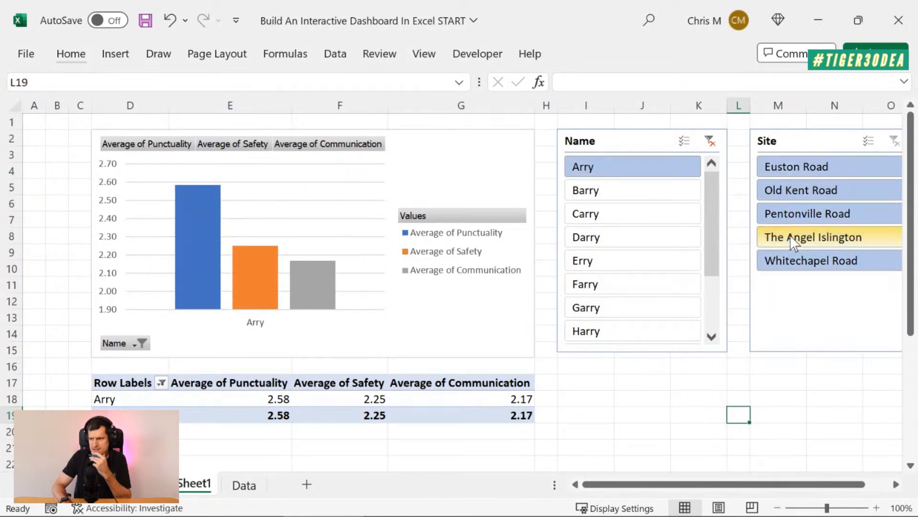
{"action": "left_click", "coordinate": [797, 213]}
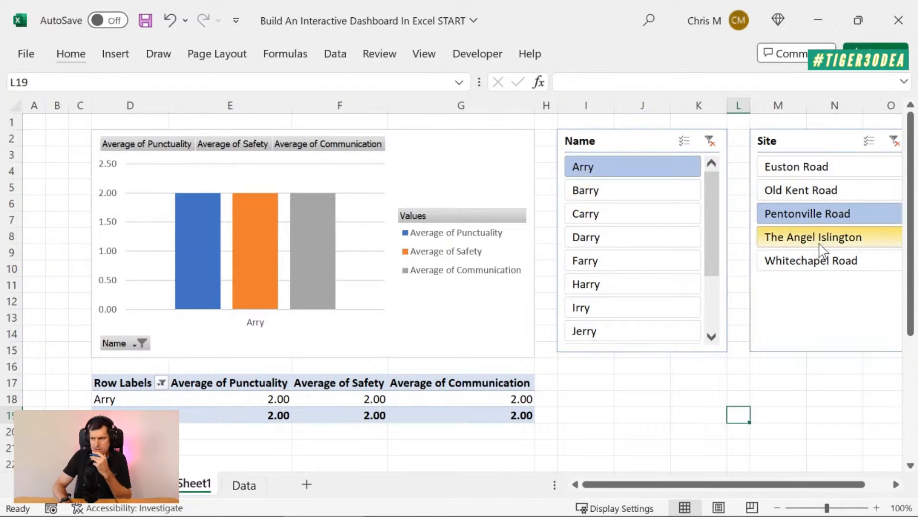
{"action": "left_click", "coordinate": [781, 242]}
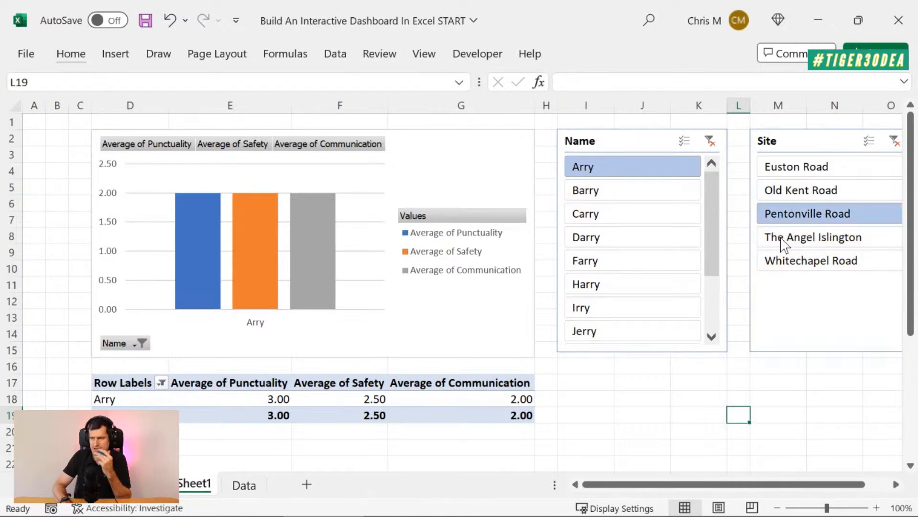
{"action": "left_click", "coordinate": [894, 140]}
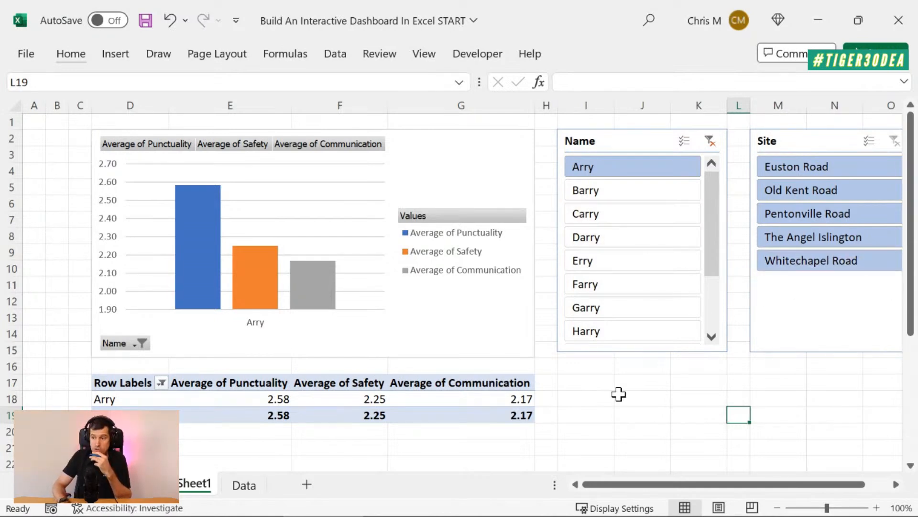
Examine the finished example dashboard's chart, table and control area with its Date timeline and Name and Site slicers
{"action": "left_click", "coordinate": [134, 488]}
{"action": "scroll", "coordinate": [467, 335], "scroll_direction": "down", "scroll_amount": 4}
{"action": "scroll", "coordinate": [466, 335], "scroll_direction": "down", "scroll_amount": 2}
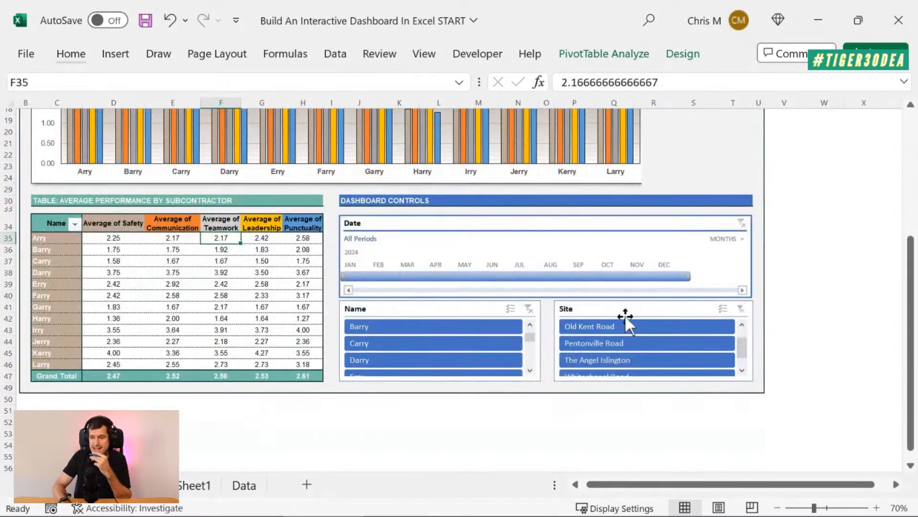
{"action": "scroll", "coordinate": [520, 328], "scroll_direction": "up", "scroll_amount": 4}
{"action": "scroll", "coordinate": [516, 328], "scroll_direction": "down", "scroll_amount": 3}
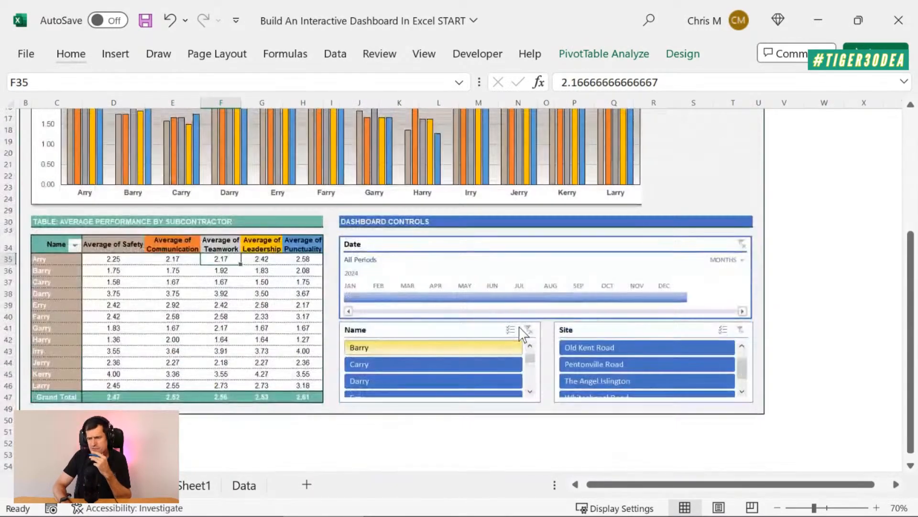
{"action": "scroll", "coordinate": [517, 331], "scroll_direction": "up", "scroll_amount": 1}
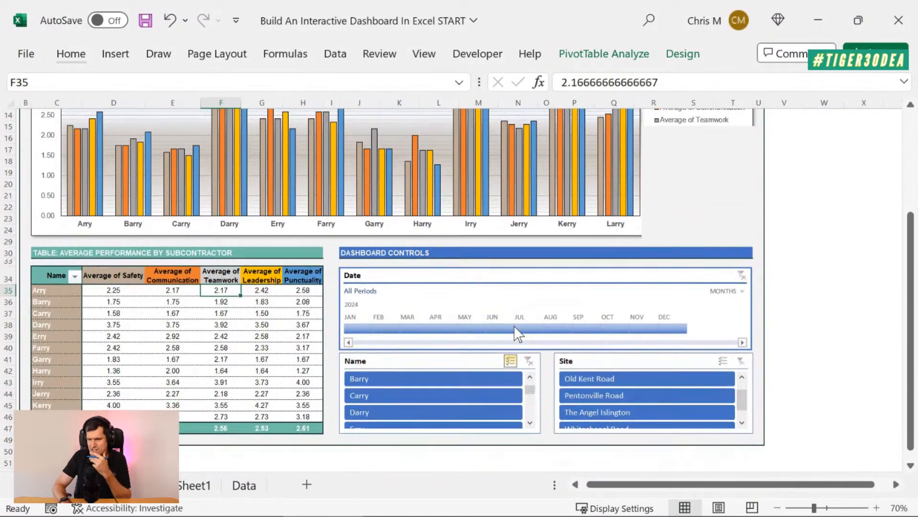
{"action": "scroll", "coordinate": [516, 330], "scroll_direction": "up", "scroll_amount": 4}
{"action": "scroll", "coordinate": [515, 331], "scroll_direction": "down", "scroll_amount": 1}
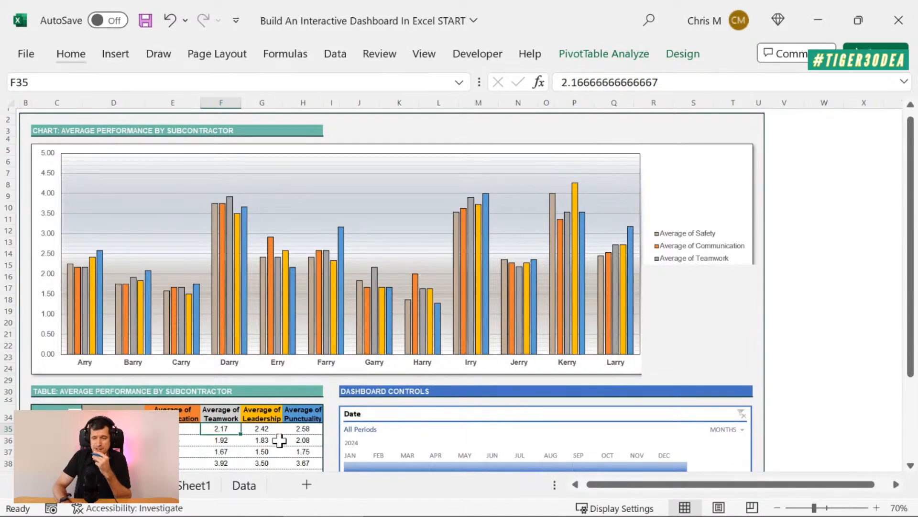
{"action": "scroll", "coordinate": [436, 255], "scroll_direction": "down", "scroll_amount": 2}
{"action": "scroll", "coordinate": [436, 255], "scroll_direction": "up", "scroll_amount": 2}
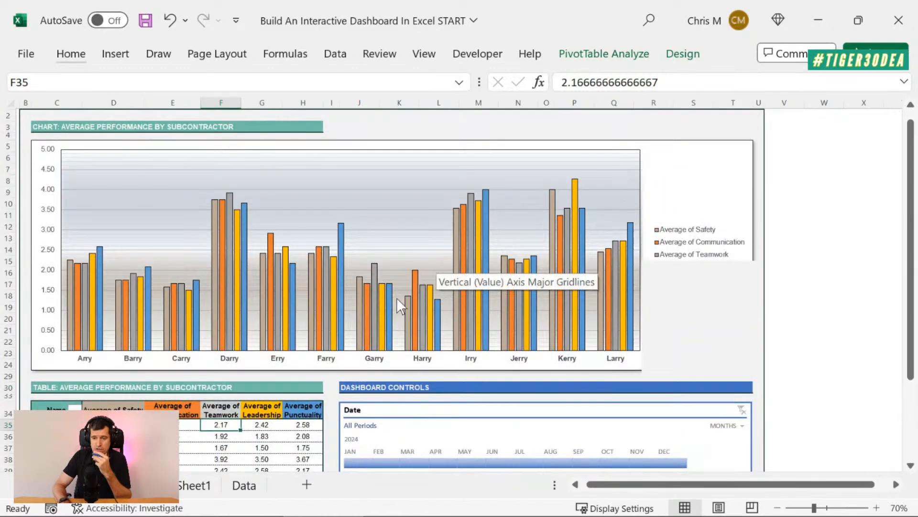
Compare Sheet1 with the source table on the Data sheet and examine the table's Date column
{"action": "left_click", "coordinate": [202, 487]}
{"action": "scroll", "coordinate": [537, 365], "scroll_direction": "down", "scroll_amount": 1}
{"action": "scroll", "coordinate": [537, 369], "scroll_direction": "up", "scroll_amount": 1}
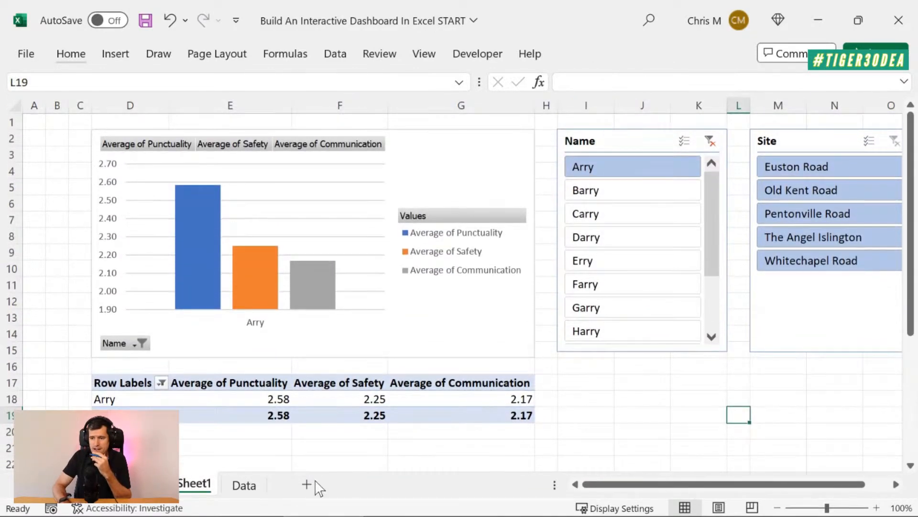
{"action": "left_click", "coordinate": [582, 396]}
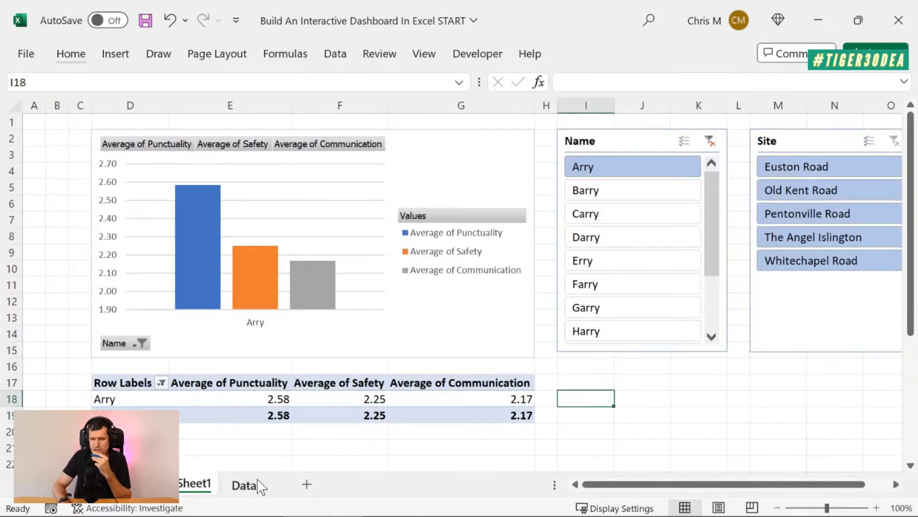
{"action": "left_click", "coordinate": [243, 486]}
{"action": "left_click", "coordinate": [103, 199]}
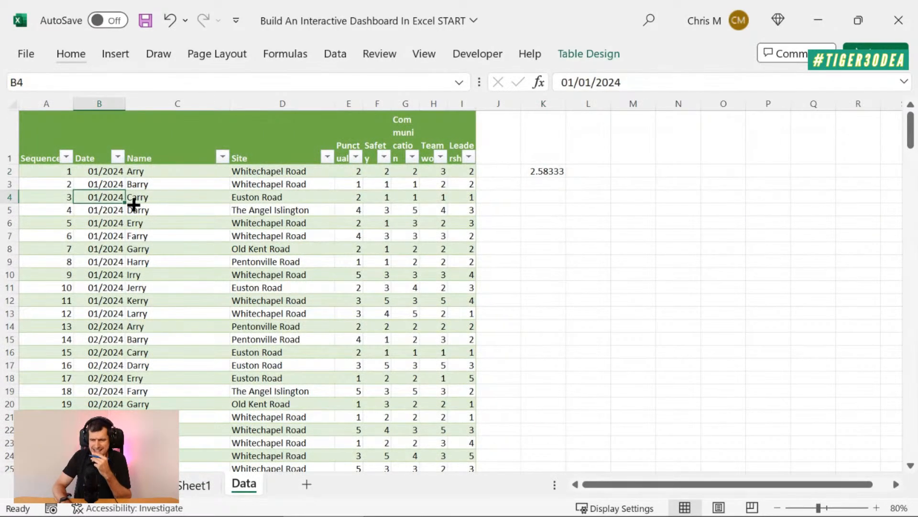
{"action": "scroll", "coordinate": [266, 345], "scroll_direction": "down", "scroll_amount": 2}
{"action": "scroll", "coordinate": [273, 342], "scroll_direction": "up", "scroll_amount": 2}
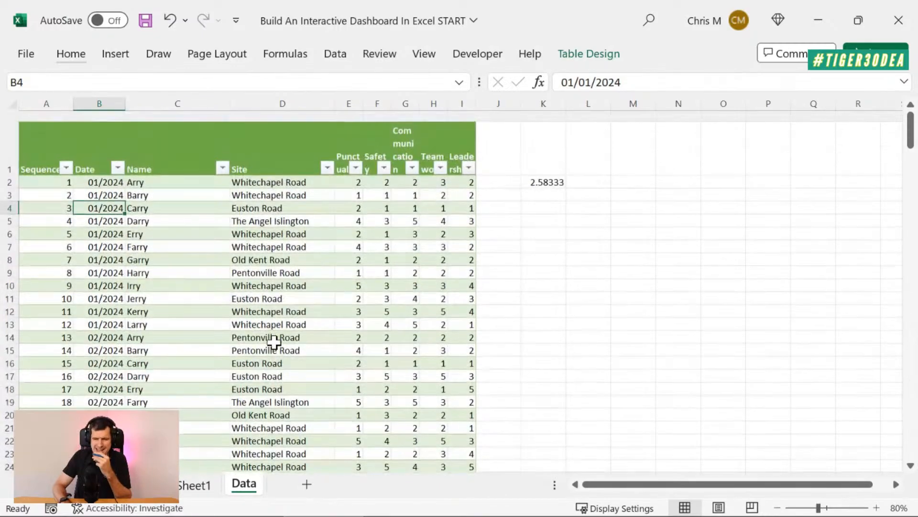
{"action": "scroll", "coordinate": [273, 342], "scroll_direction": "down", "scroll_amount": 1}
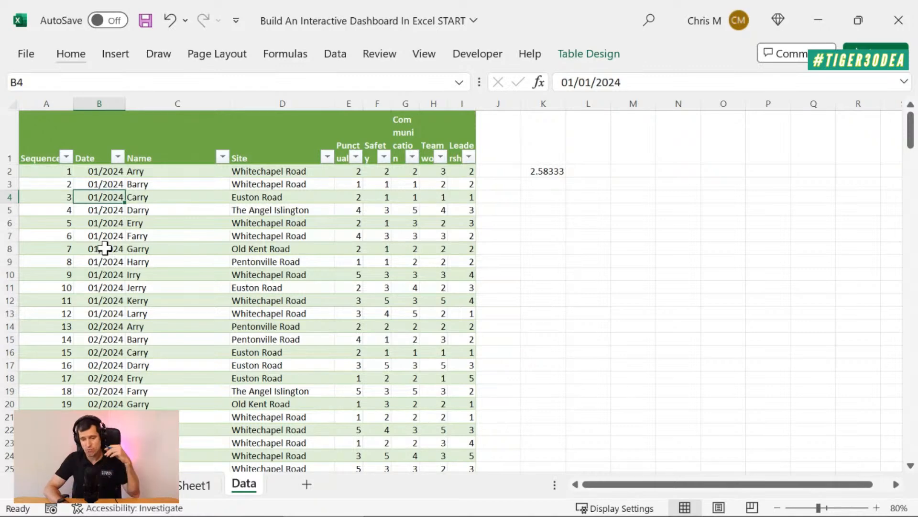
Return to Sheet1 and clear the Name slicer's filter so all subcontractors are included
{"action": "left_click", "coordinate": [204, 485]}
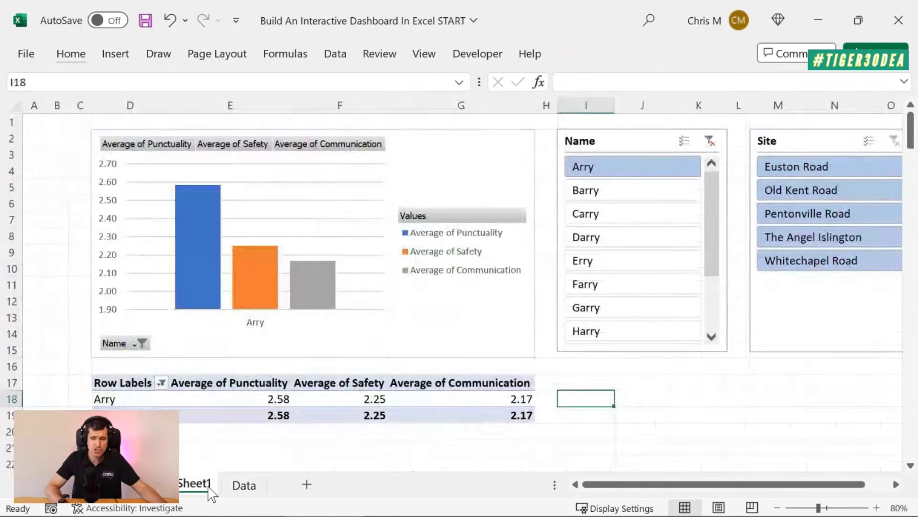
{"action": "left_click", "coordinate": [582, 378]}
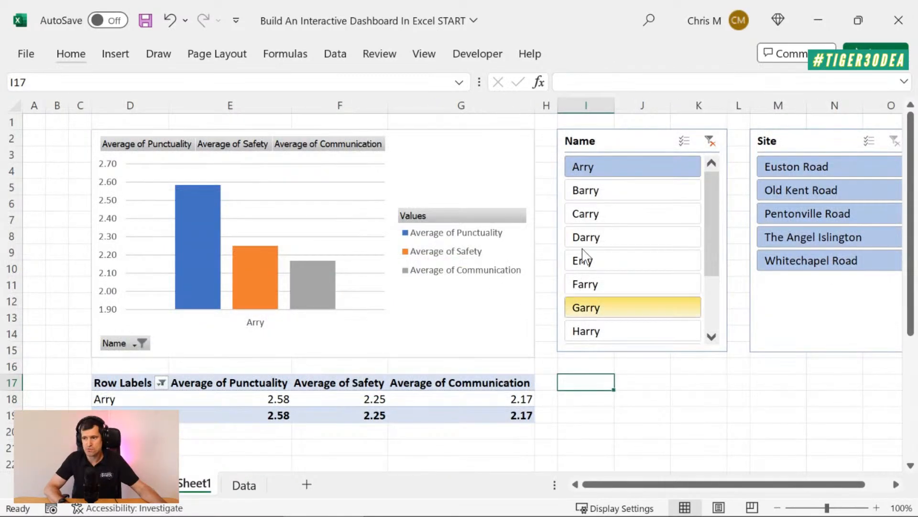
{"action": "left_click", "coordinate": [713, 144]}
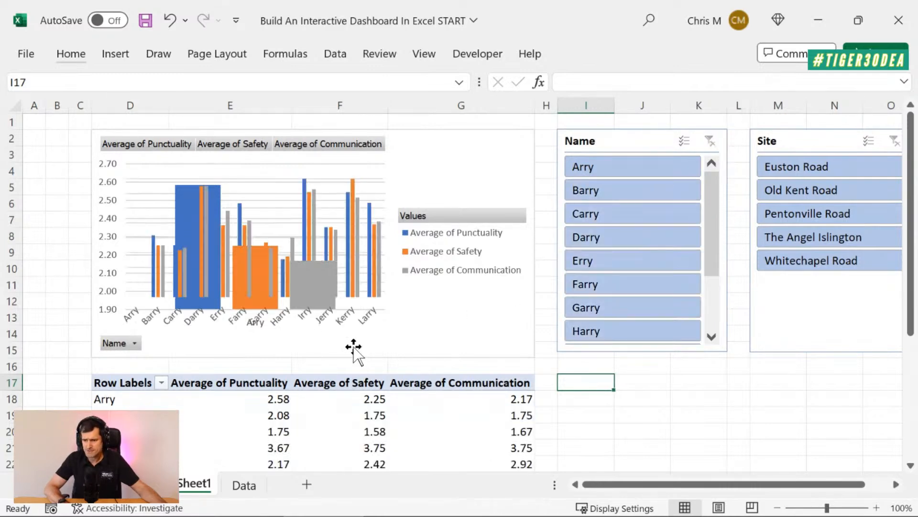
Insert a timeline for the PivotTable based on the Date field
{"action": "left_click", "coordinate": [223, 427]}
{"action": "left_click", "coordinate": [582, 55]}
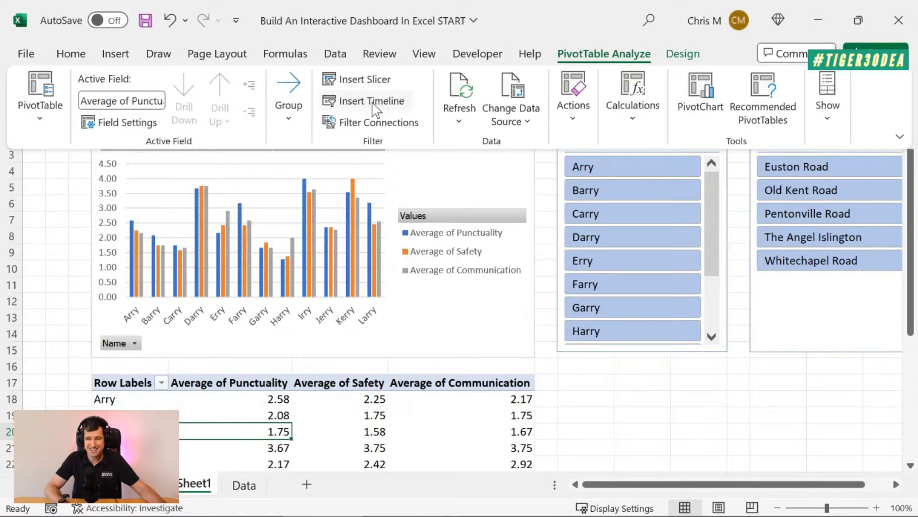
{"action": "left_click", "coordinate": [373, 102]}
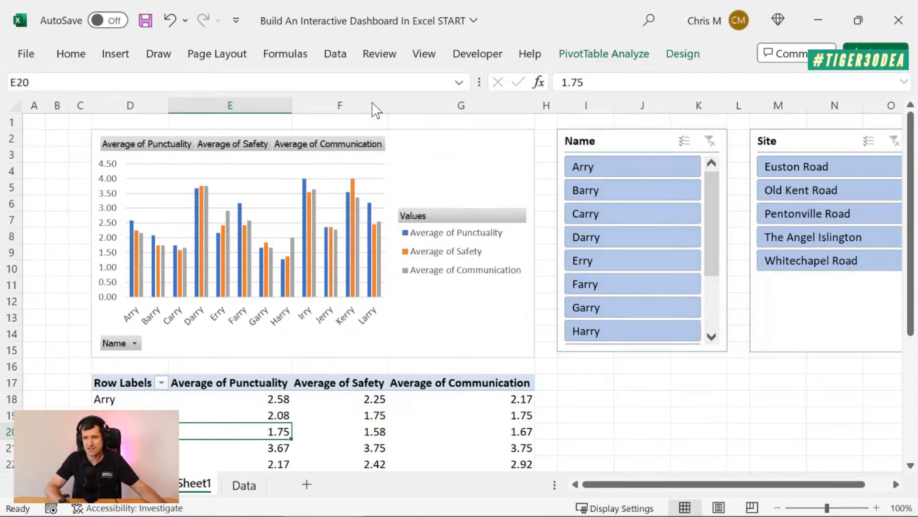
{"action": "left_click_drag", "start_coordinate": [616, 127], "coordinate": [531, 137]}
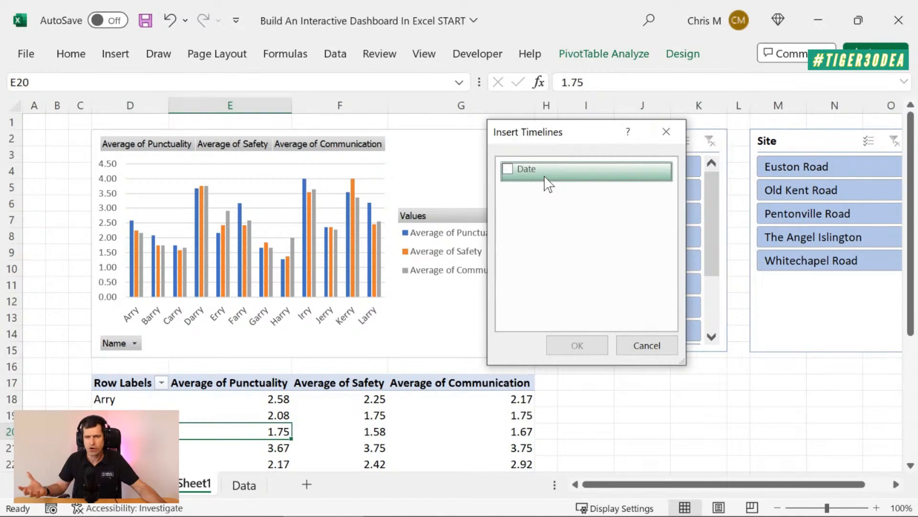
{"action": "left_click", "coordinate": [506, 169]}
{"action": "left_click", "coordinate": [565, 346]}
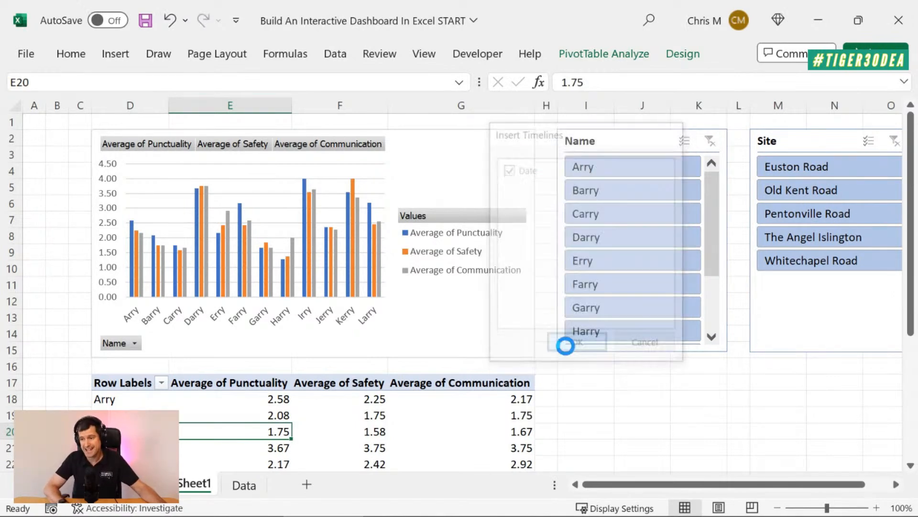
Position the Date timeline beneath the Name and Site slicers and resize it to span roughly their combined width
{"action": "left_click_drag", "start_coordinate": [424, 244], "coordinate": [438, 199]}
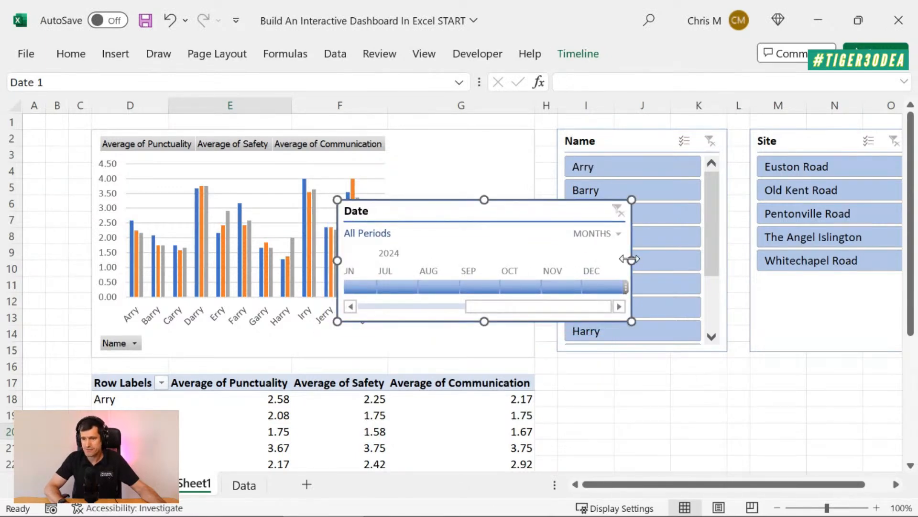
{"action": "left_click_drag", "start_coordinate": [630, 259], "coordinate": [732, 277]}
{"action": "left_click_drag", "start_coordinate": [594, 211], "coordinate": [816, 386]}
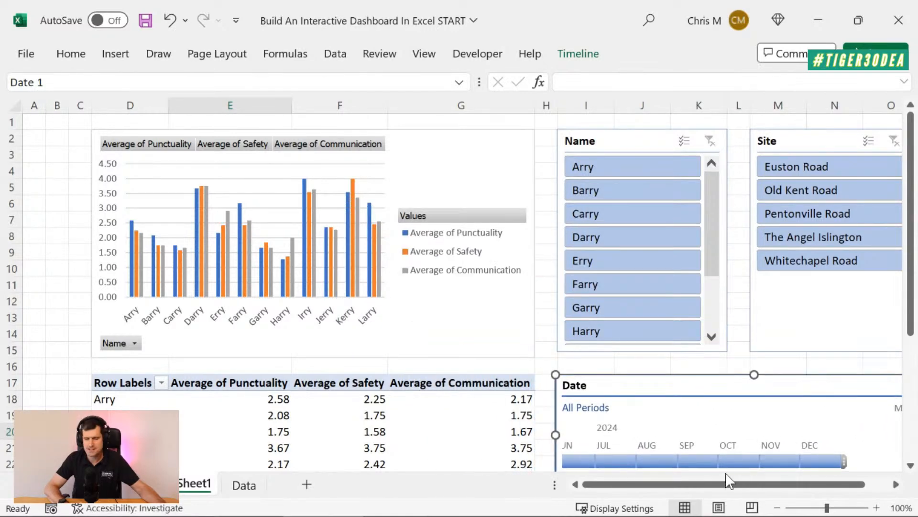
{"action": "left_click_drag", "start_coordinate": [726, 490], "coordinate": [785, 486]}
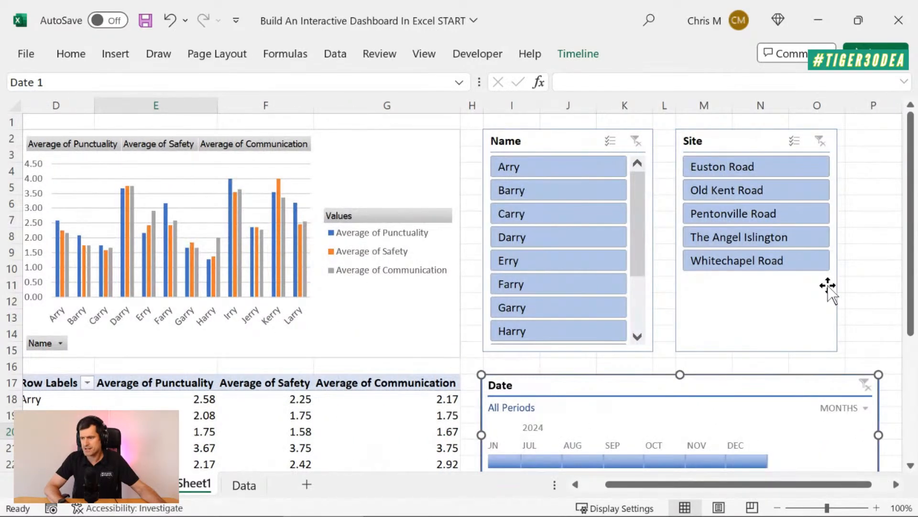
{"action": "scroll", "coordinate": [829, 287], "scroll_direction": "down", "scroll_amount": 2}
{"action": "left_click_drag", "start_coordinate": [893, 354], "coordinate": [864, 356]}
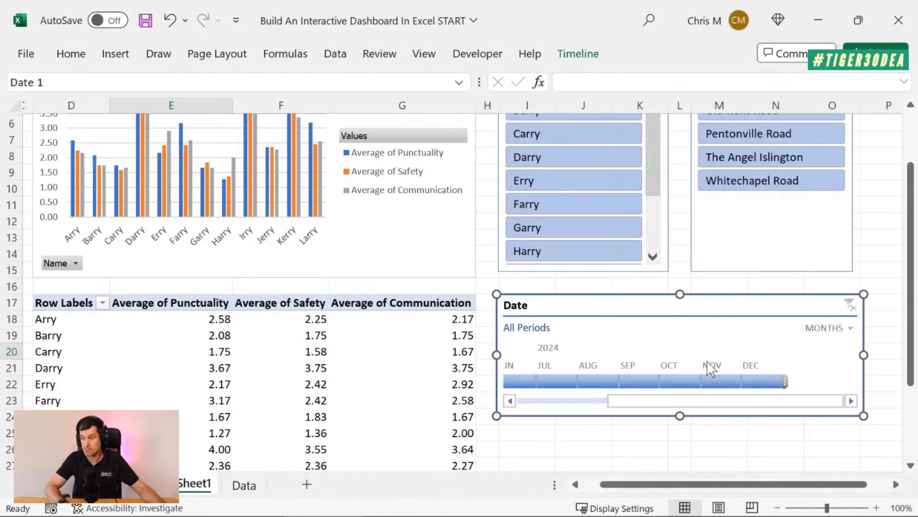
Filter the PivotTable and chart to January 2024 with the Date timeline
{"action": "left_click", "coordinate": [510, 400]}
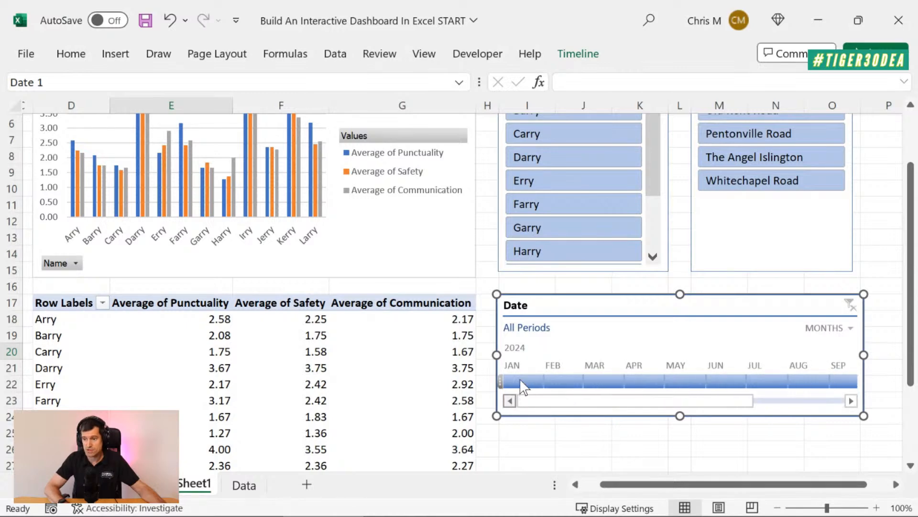
{"action": "left_click", "coordinate": [521, 381]}
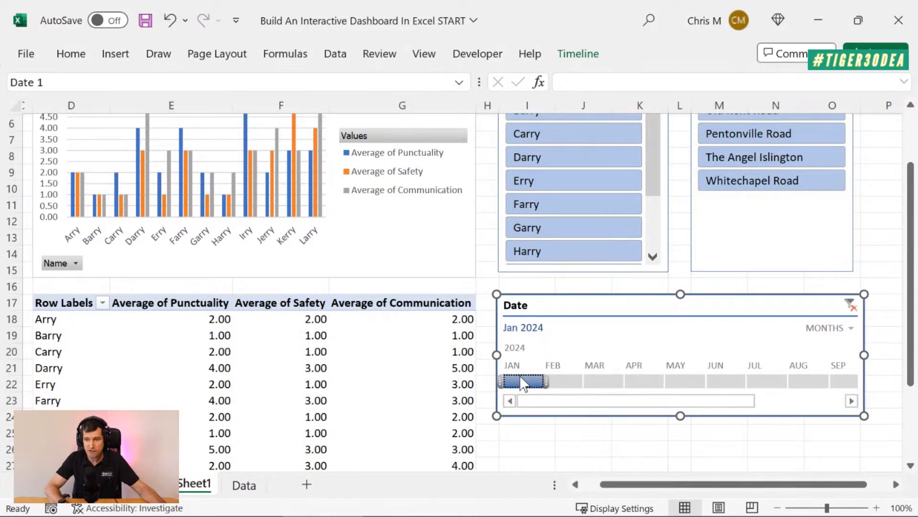
{"action": "scroll", "coordinate": [389, 373], "scroll_direction": "up", "scroll_amount": 2}
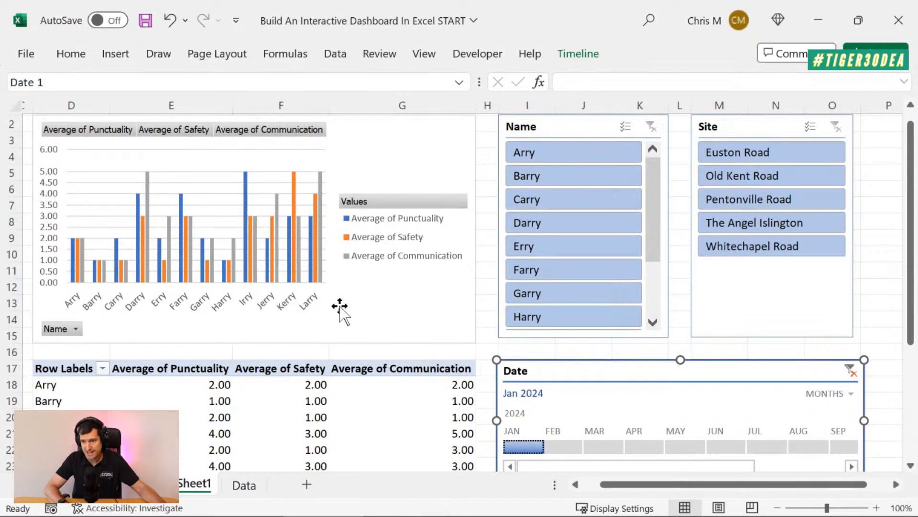
Switch the Date timeline to quarters and filter the PivotTable and chart to Q3 2024
{"action": "scroll", "coordinate": [341, 309], "scroll_direction": "down", "scroll_amount": 3}
{"action": "left_click", "coordinate": [850, 310]}
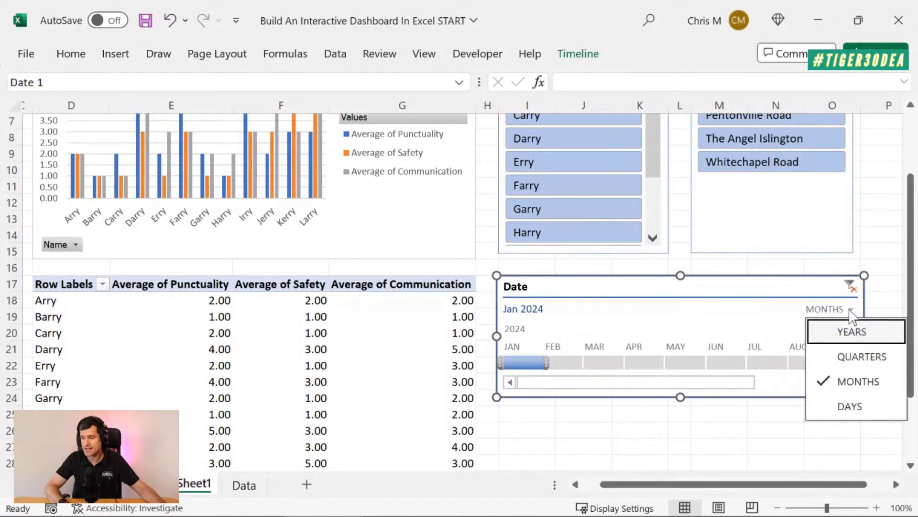
{"action": "left_click", "coordinate": [856, 357]}
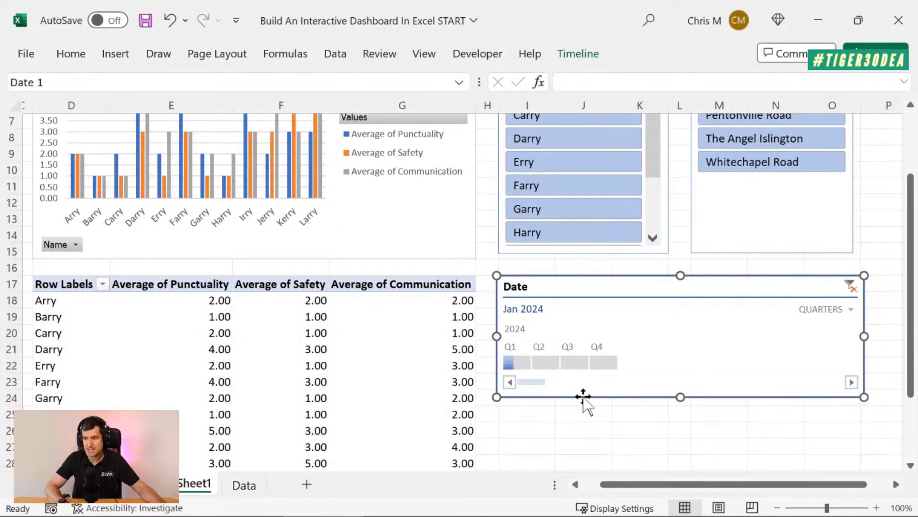
{"action": "left_click", "coordinate": [574, 365]}
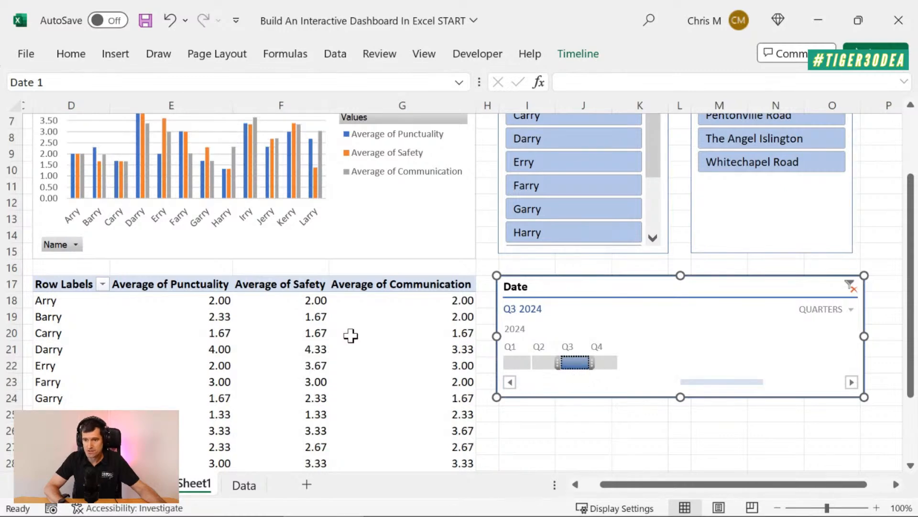
{"action": "scroll", "coordinate": [349, 335], "scroll_direction": "up", "scroll_amount": 2}
{"action": "scroll", "coordinate": [349, 335], "scroll_direction": "up", "scroll_amount": 2}
{"action": "scroll", "coordinate": [349, 336], "scroll_direction": "right", "scroll_amount": 2}
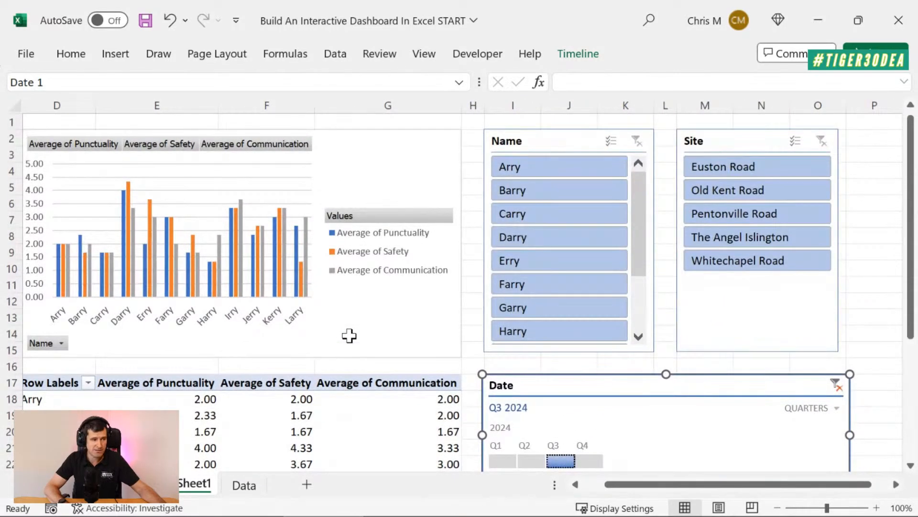
{"action": "scroll", "coordinate": [350, 337], "scroll_direction": "left", "scroll_amount": 3}
{"action": "scroll", "coordinate": [350, 337], "scroll_direction": "left", "scroll_amount": 1}
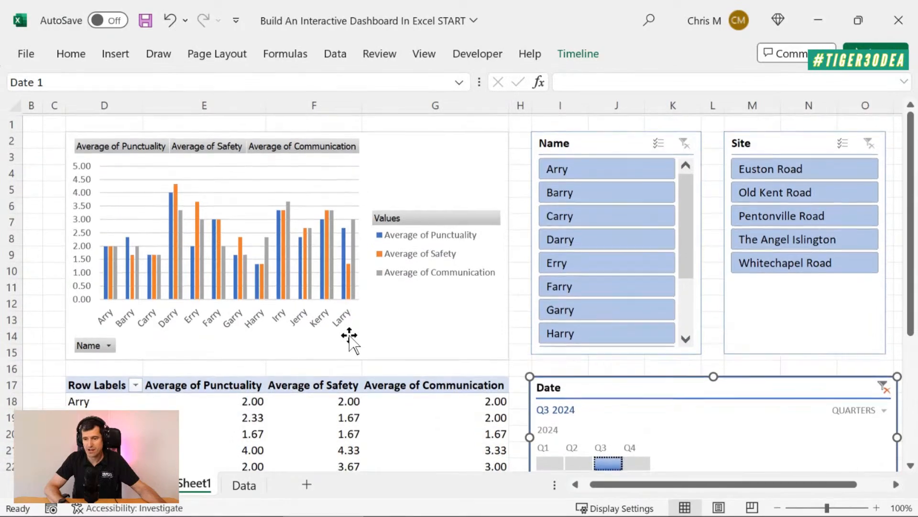
{"action": "left_click", "coordinate": [777, 508]}
{"action": "left_click", "coordinate": [778, 508]}
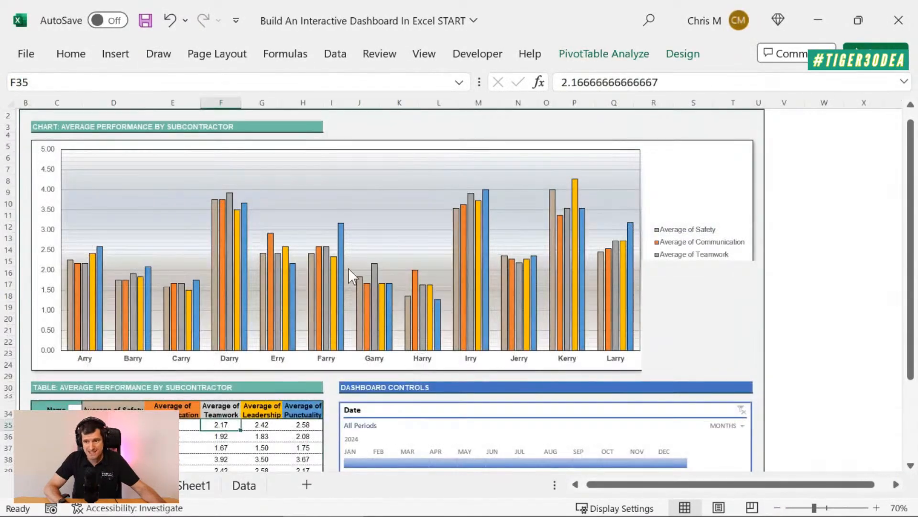
Compare the finished example dashboard's formatting and layout with the chart, table, slicers and timeline on Sheet1
{"action": "scroll", "coordinate": [508, 257], "scroll_direction": "up", "scroll_amount": 1}
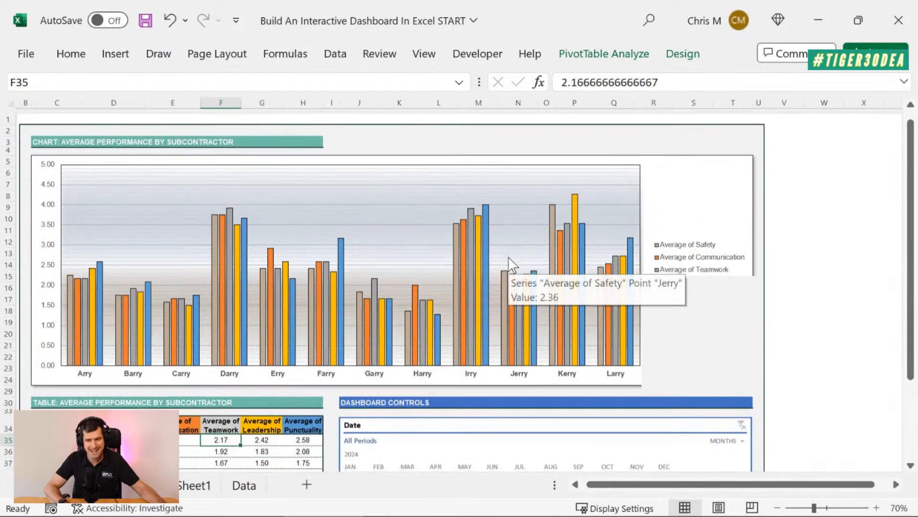
{"action": "scroll", "coordinate": [508, 257], "scroll_direction": "left", "scroll_amount": 1}
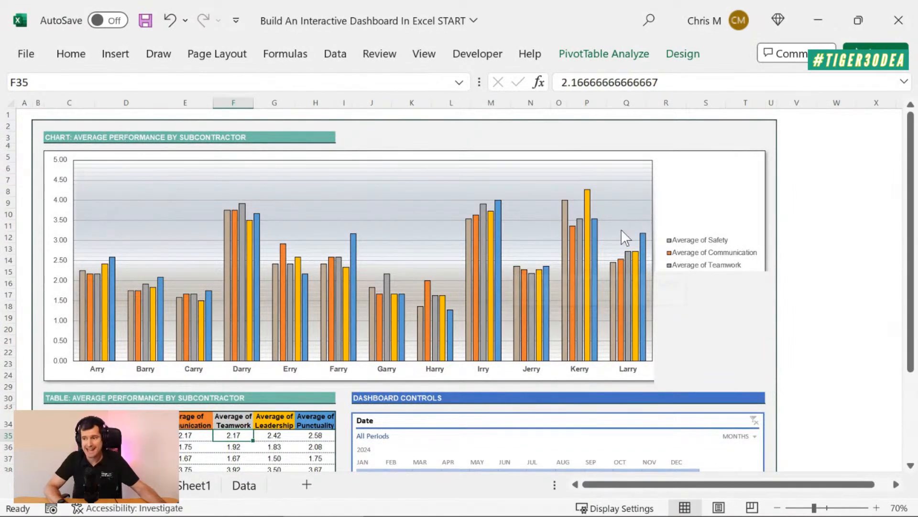
{"action": "left_click", "coordinate": [804, 144]}
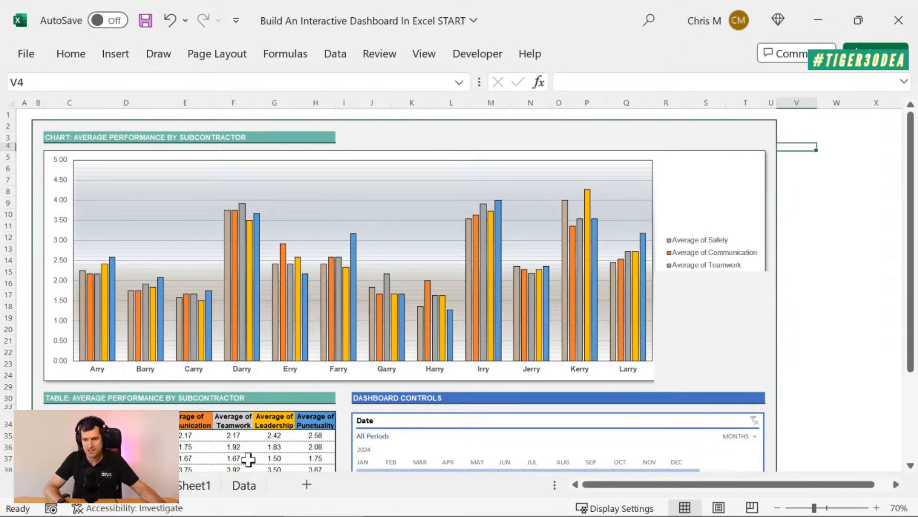
{"action": "left_click", "coordinate": [209, 491]}
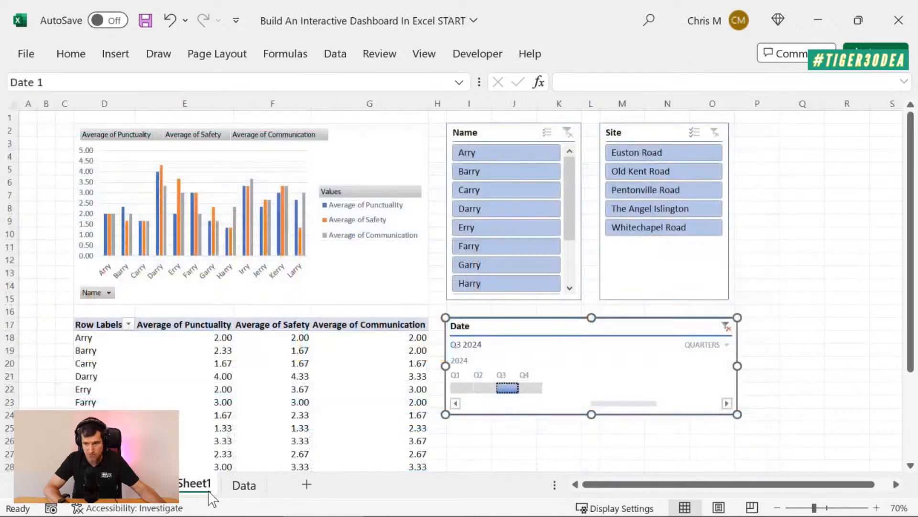
{"action": "scroll", "coordinate": [849, 343], "scroll_direction": "down", "scroll_amount": 3}
{"action": "scroll", "coordinate": [850, 343], "scroll_direction": "up", "scroll_amount": 3}
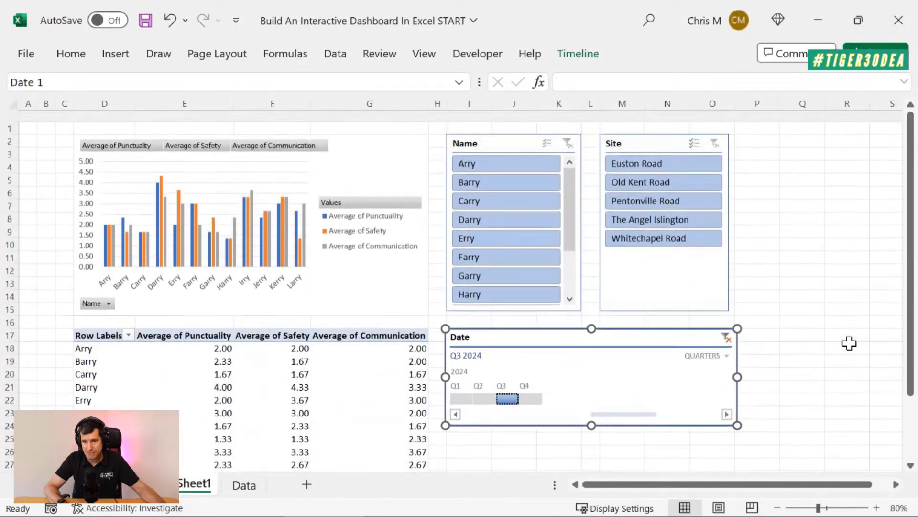
{"action": "left_click", "coordinate": [139, 485]}
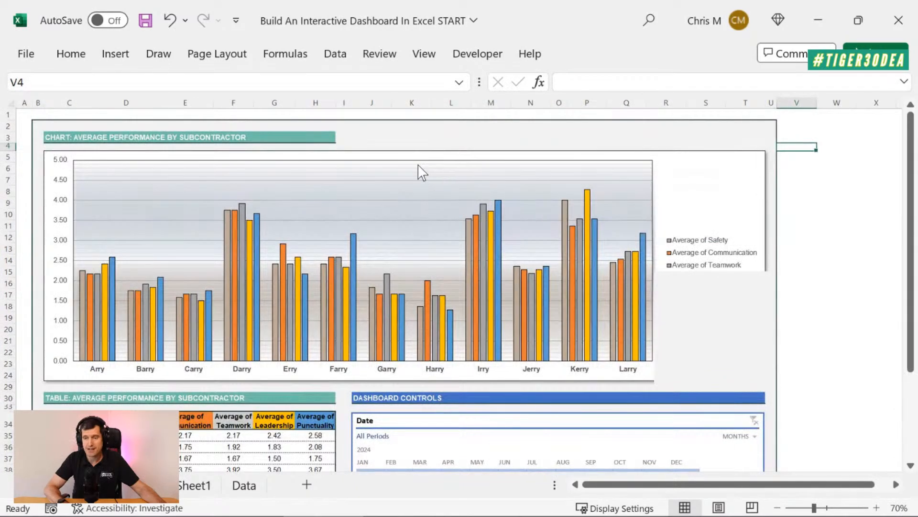
{"action": "left_click", "coordinate": [408, 136]}
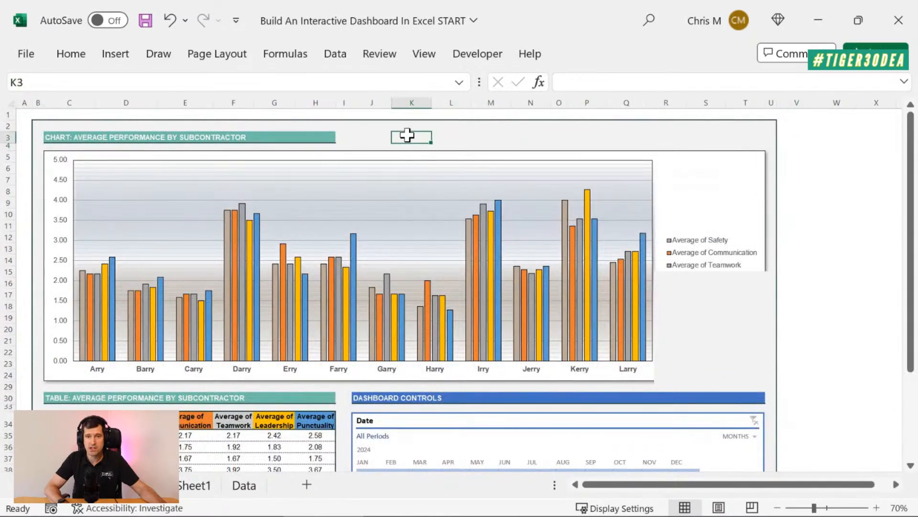
{"action": "left_click", "coordinate": [193, 487]}
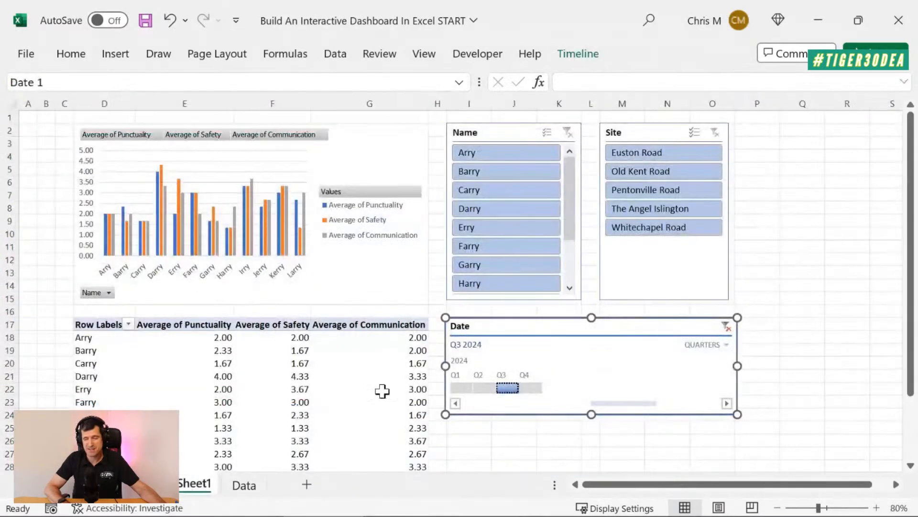
Review the source table and the AVERAGEIFS formula in K2 on the Data sheet against the dashboard on Sheet1
{"action": "left_click", "coordinate": [787, 293]}
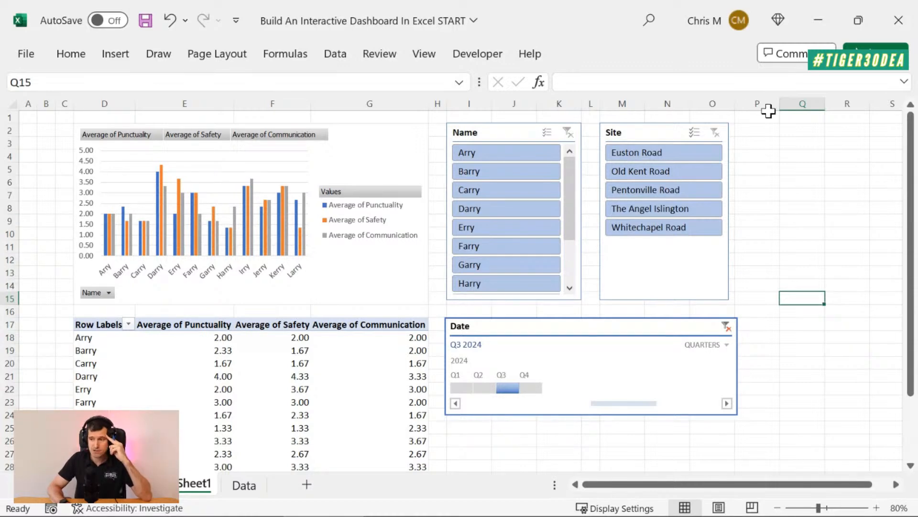
{"action": "left_click", "coordinate": [776, 157]}
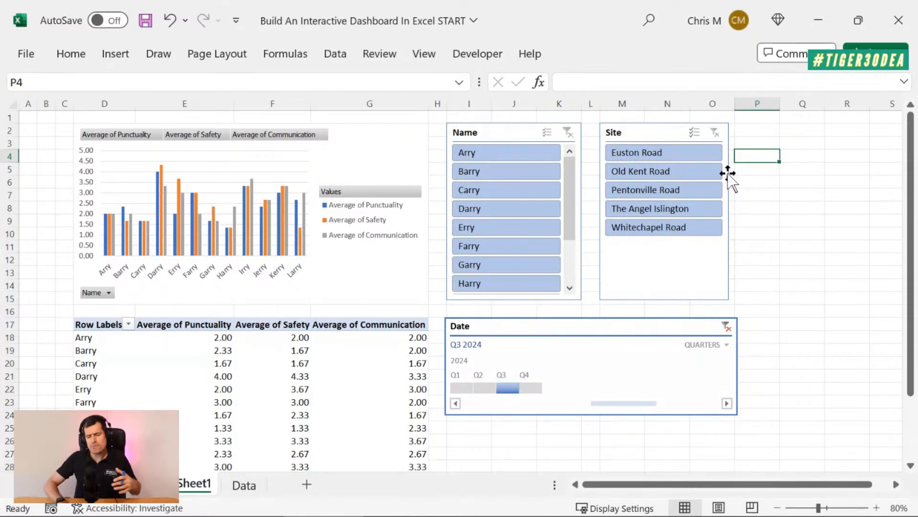
{"action": "left_click", "coordinate": [244, 485]}
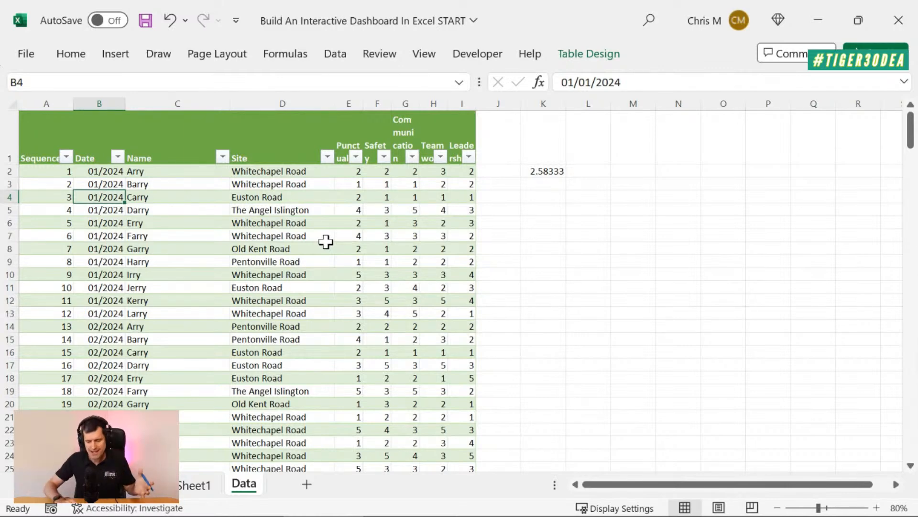
{"action": "left_click", "coordinate": [194, 485]}
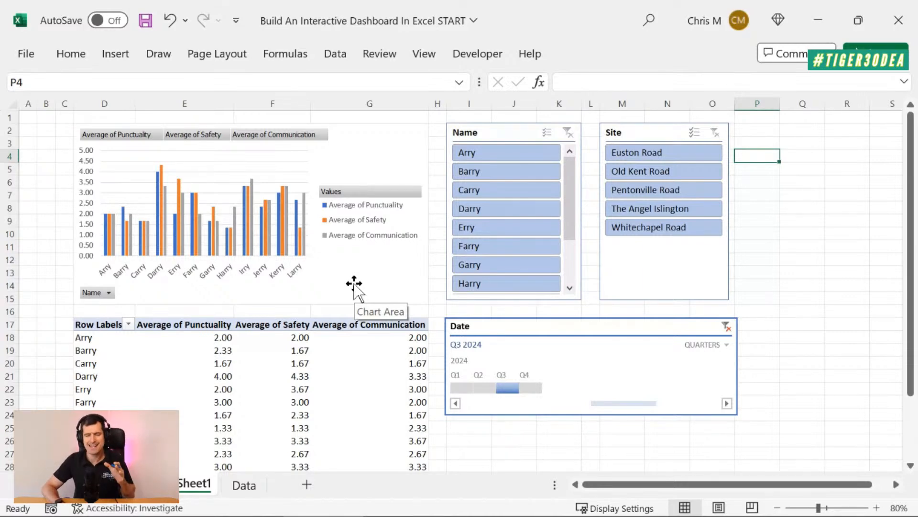
{"action": "left_click", "coordinate": [234, 491]}
{"action": "left_click", "coordinate": [530, 171]}
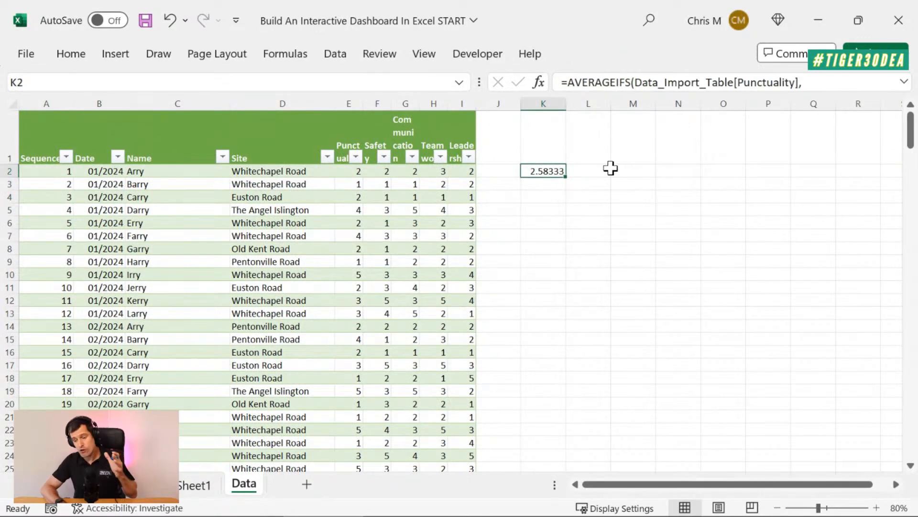
{"action": "left_click", "coordinate": [194, 485]}
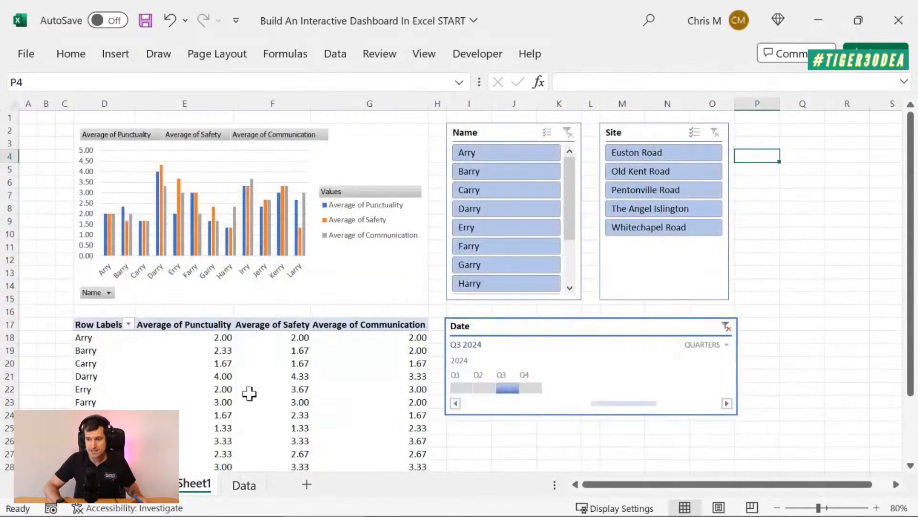